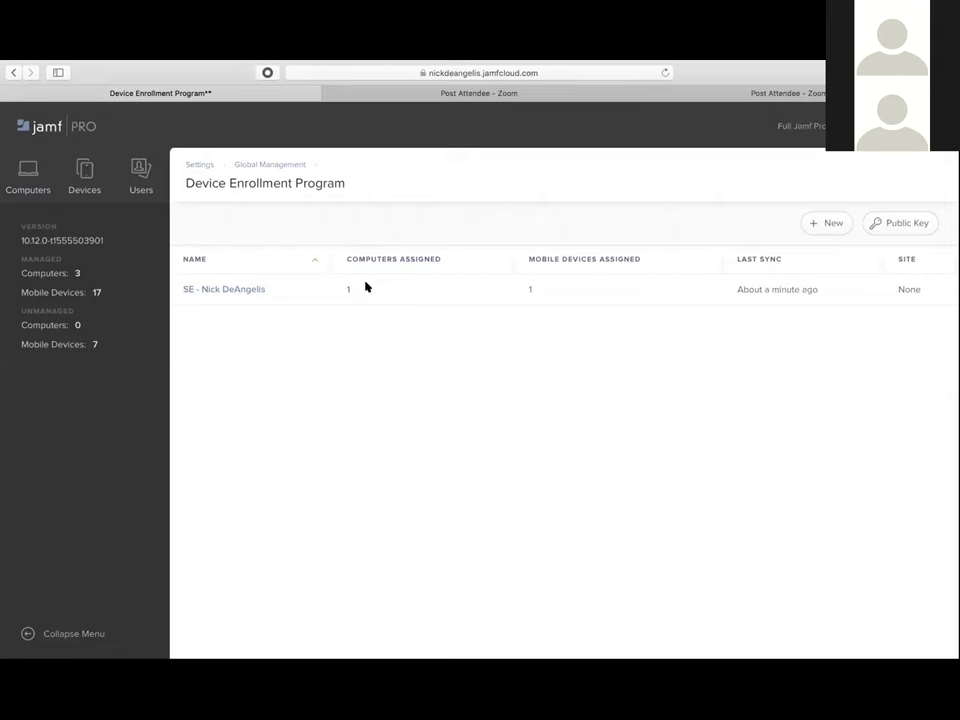
{"action": "key", "text": "ctrl+Left"}
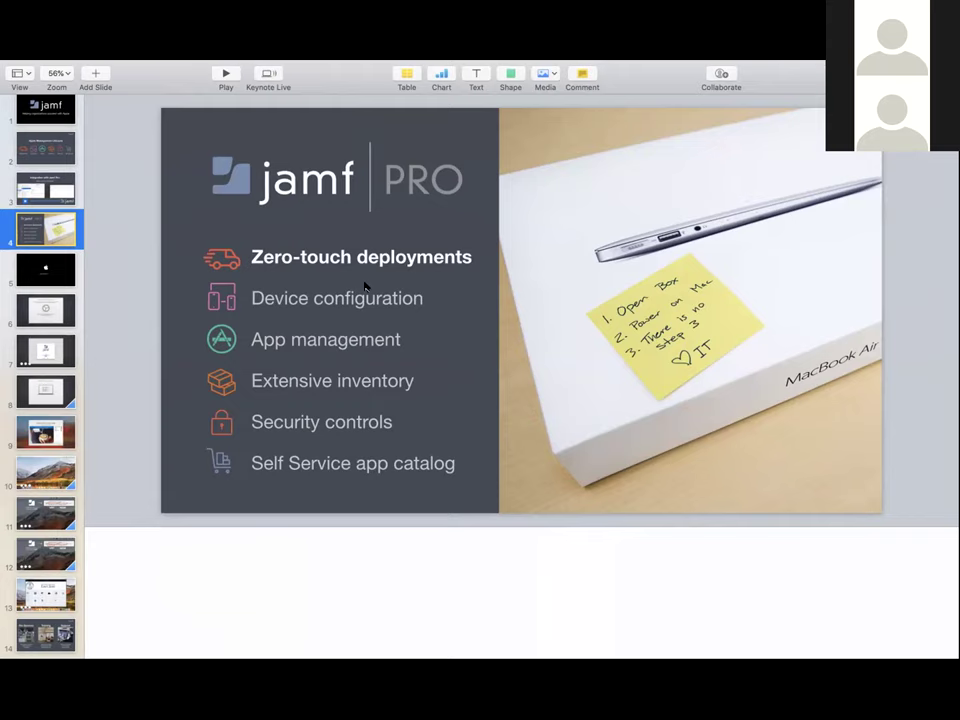
{"action": "key", "text": "ctrl+Right"}
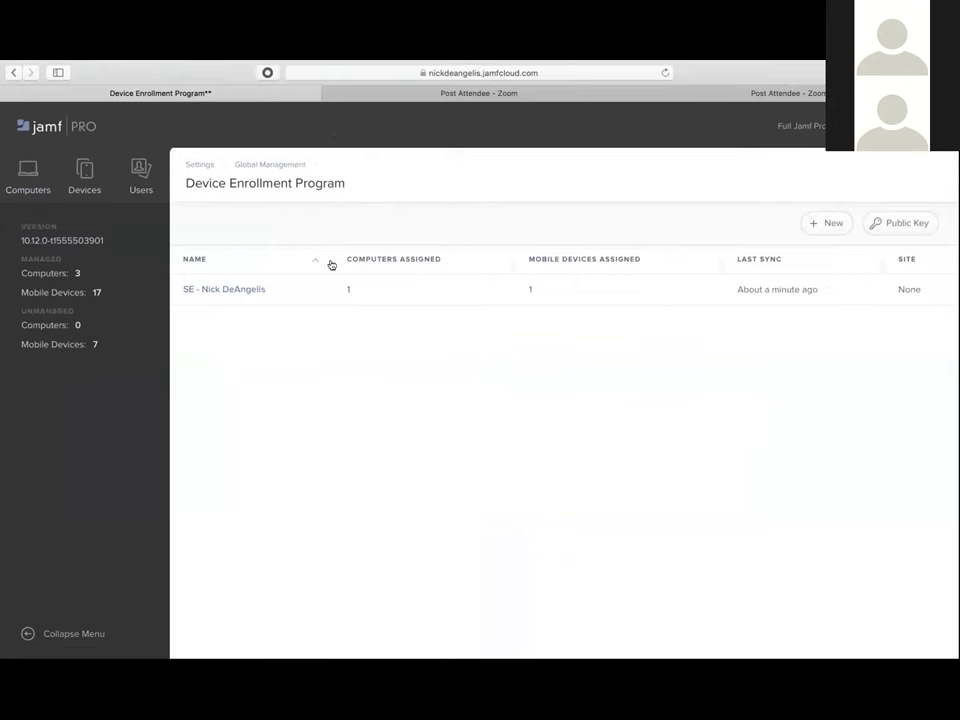
Step: Find the Google Chrome policy under Browsers in the computer policies and open it for editing
{"action": "left_click", "coordinate": [30, 178]}
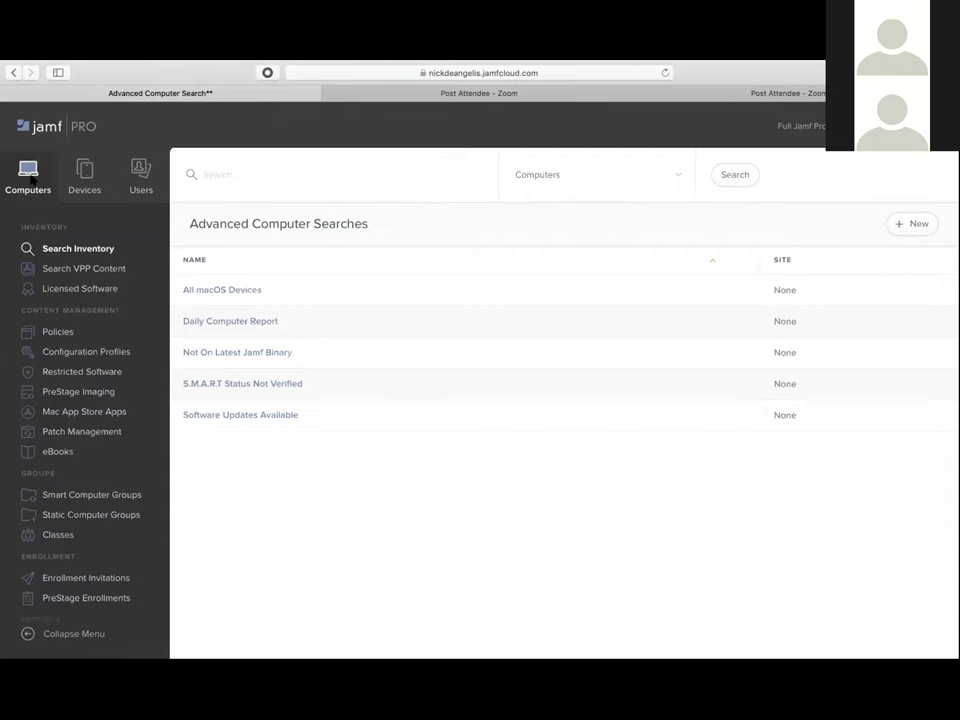
{"action": "left_click", "coordinate": [68, 333]}
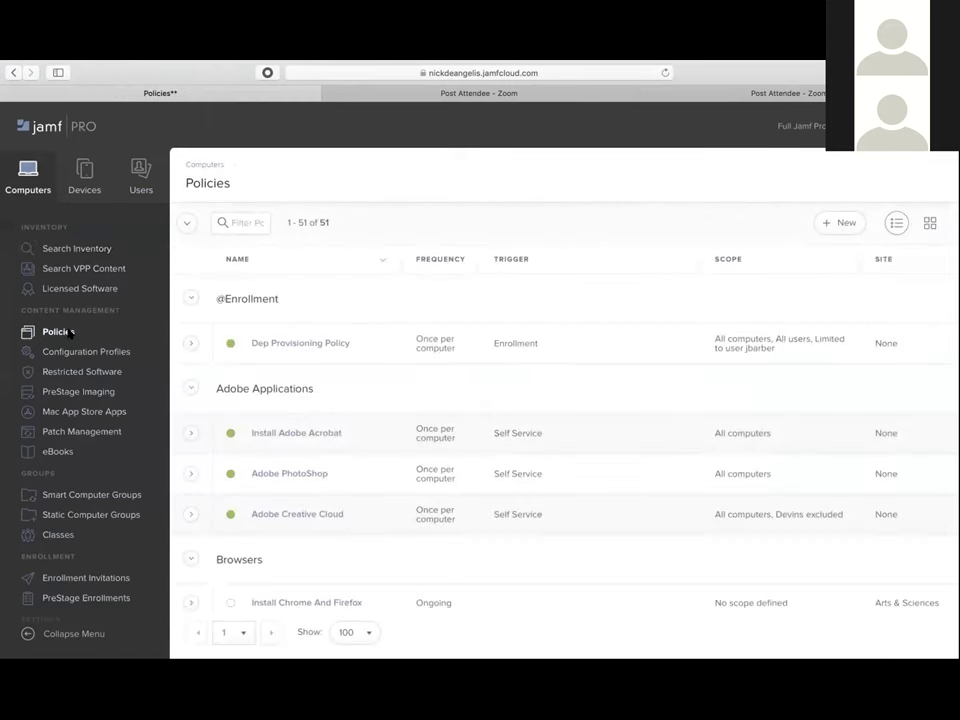
{"action": "scroll", "coordinate": [240, 322], "scroll_direction": "down", "scroll_amount": 3}
{"action": "scroll", "coordinate": [240, 322], "scroll_direction": "up", "scroll_amount": 3}
{"action": "scroll", "coordinate": [309, 360], "scroll_direction": "down", "scroll_amount": 5}
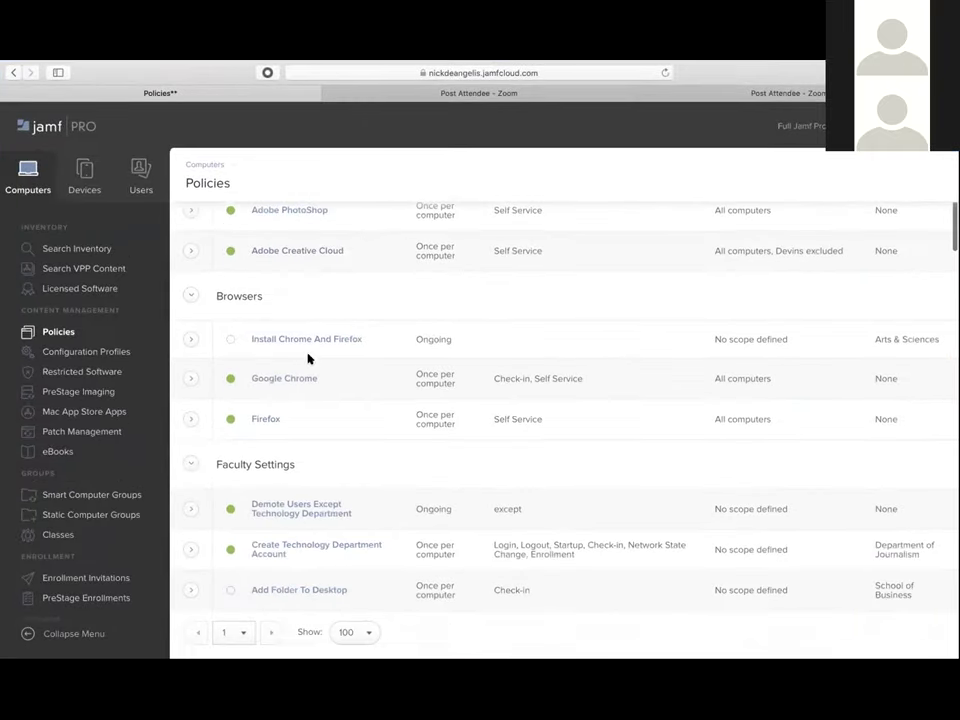
{"action": "left_click", "coordinate": [291, 378]}
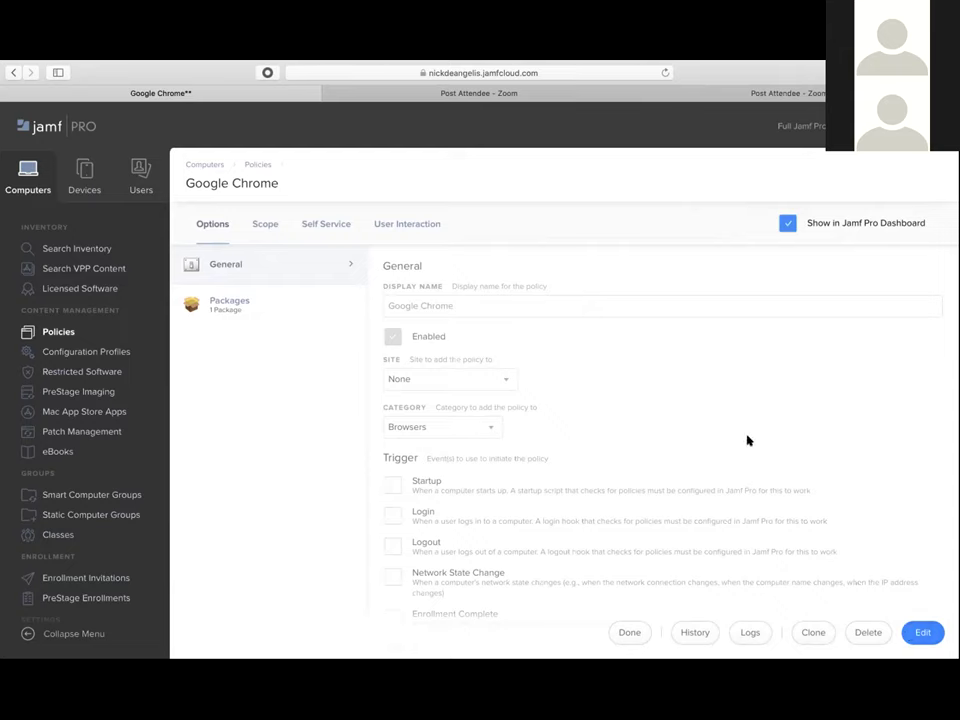
{"action": "left_click", "coordinate": [922, 634]}
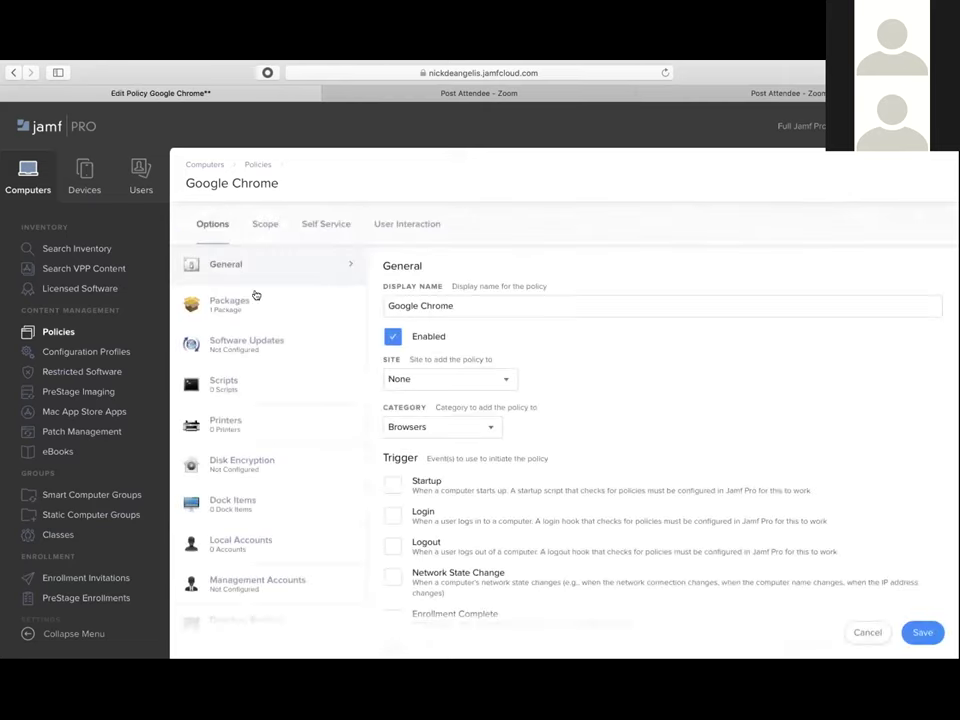
Step: Examine the Google Chrome policy's package settings, triggers and available execution frequencies, keeping Once per computer
{"action": "left_click", "coordinate": [239, 305]}
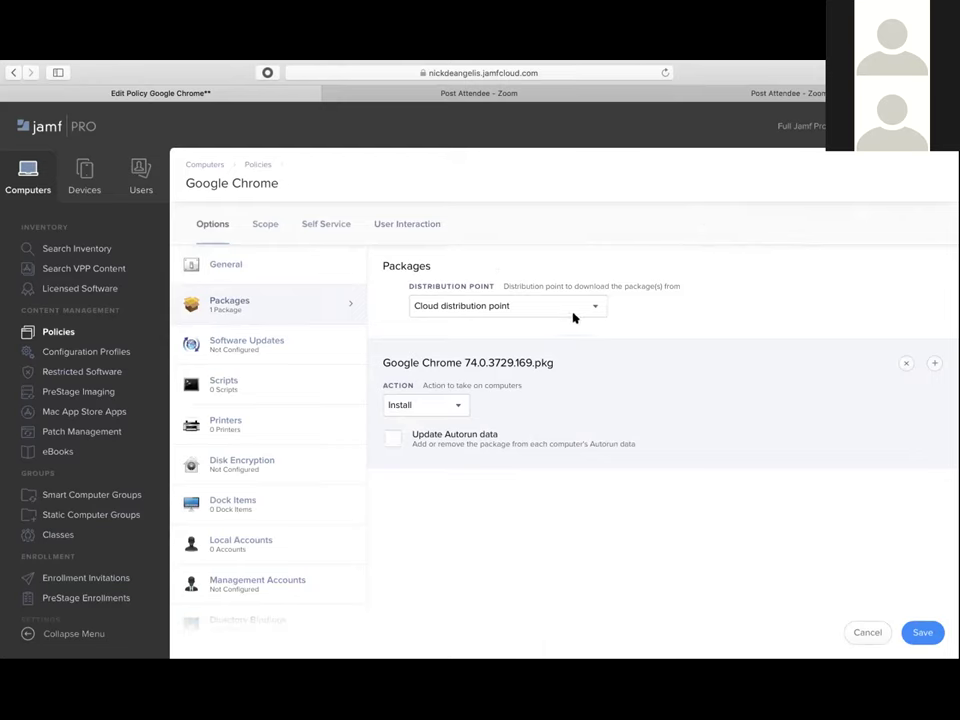
{"action": "left_click", "coordinate": [234, 264]}
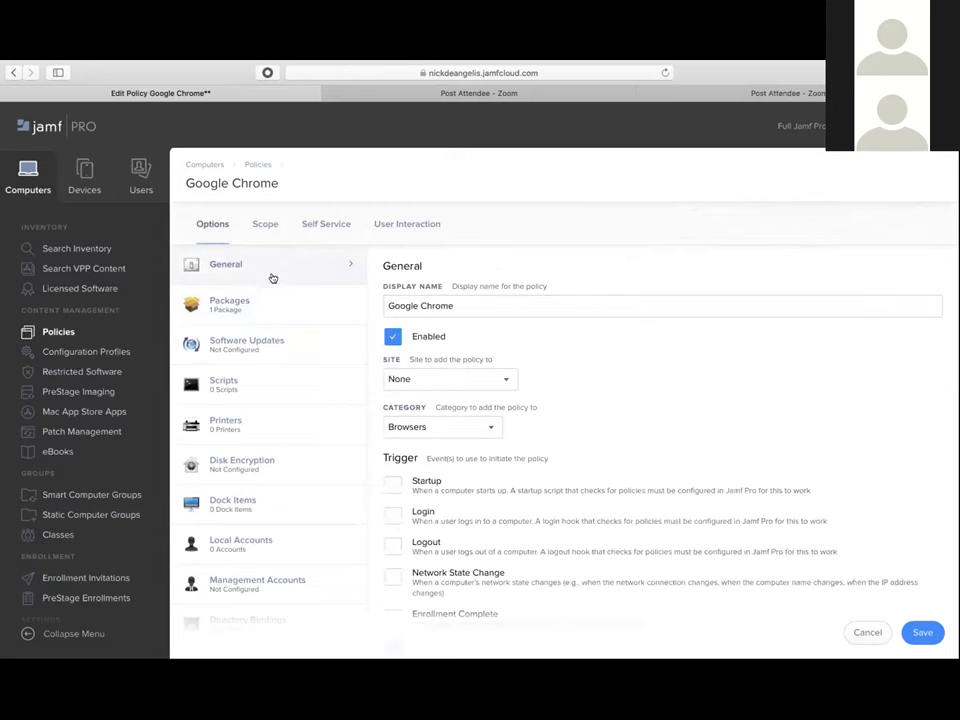
{"action": "scroll", "coordinate": [437, 364], "scroll_direction": "down", "scroll_amount": 5}
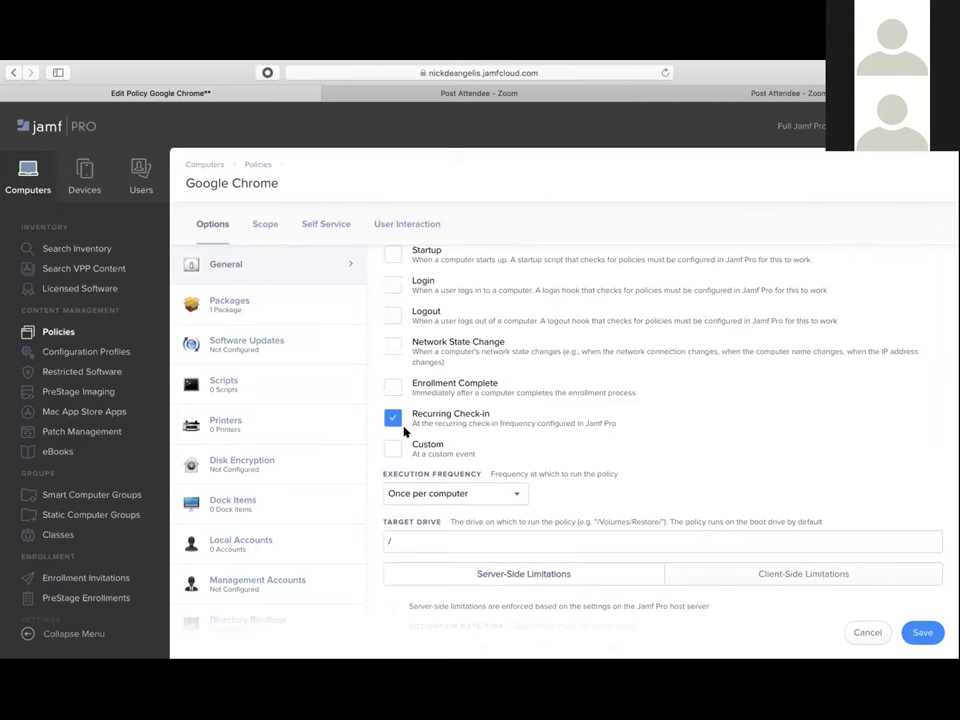
{"action": "left_click", "coordinate": [517, 493]}
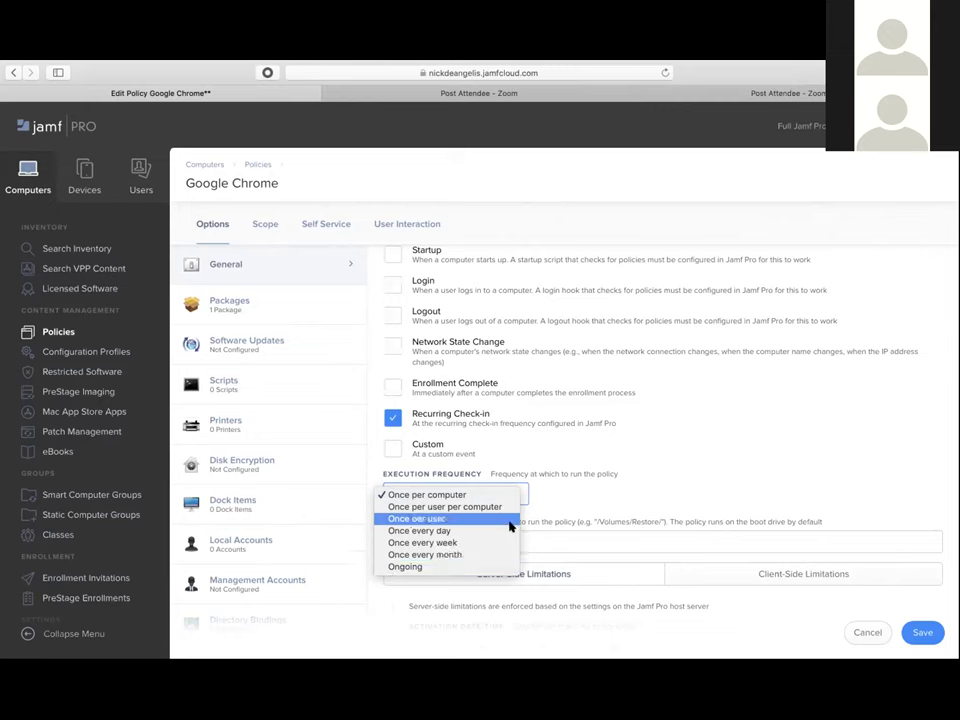
{"action": "left_click", "coordinate": [572, 438]}
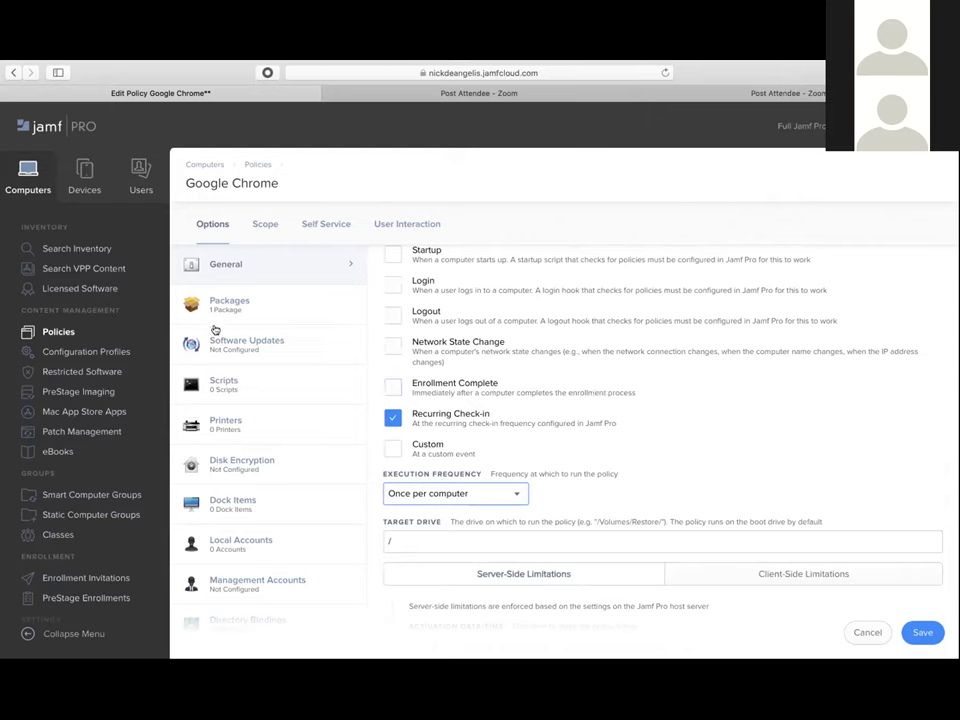
Step: Review the policy's Printers, Packages and Scripts payloads, and cancel editing the policy
{"action": "scroll", "coordinate": [214, 330], "scroll_direction": "down", "scroll_amount": 2}
{"action": "scroll", "coordinate": [214, 330], "scroll_direction": "up", "scroll_amount": 2}
{"action": "left_click", "coordinate": [257, 434]}
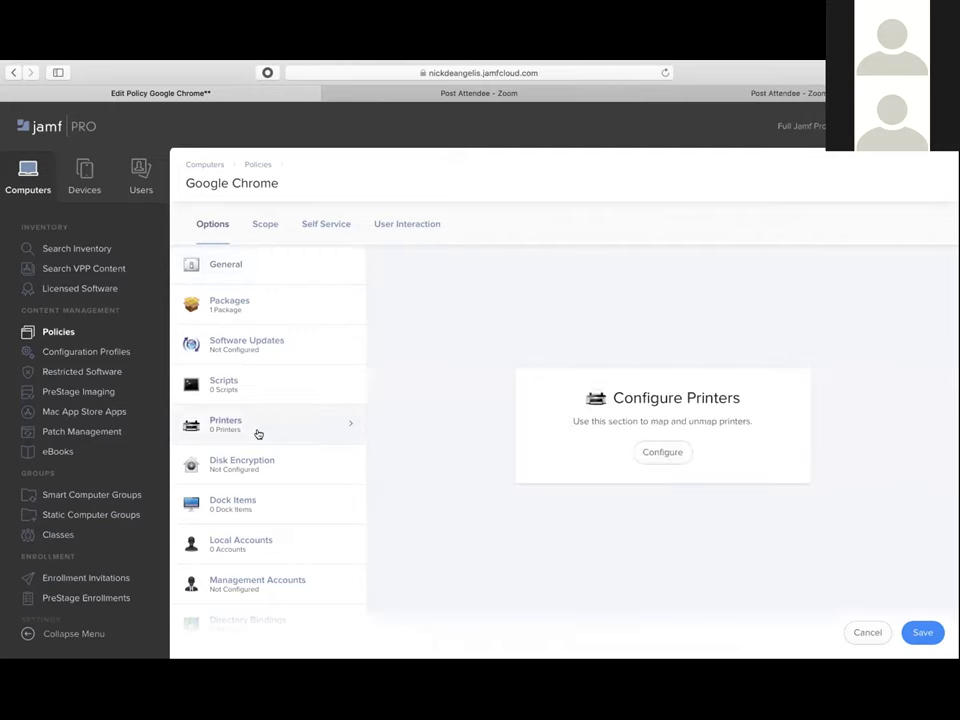
{"action": "left_click", "coordinate": [246, 307]}
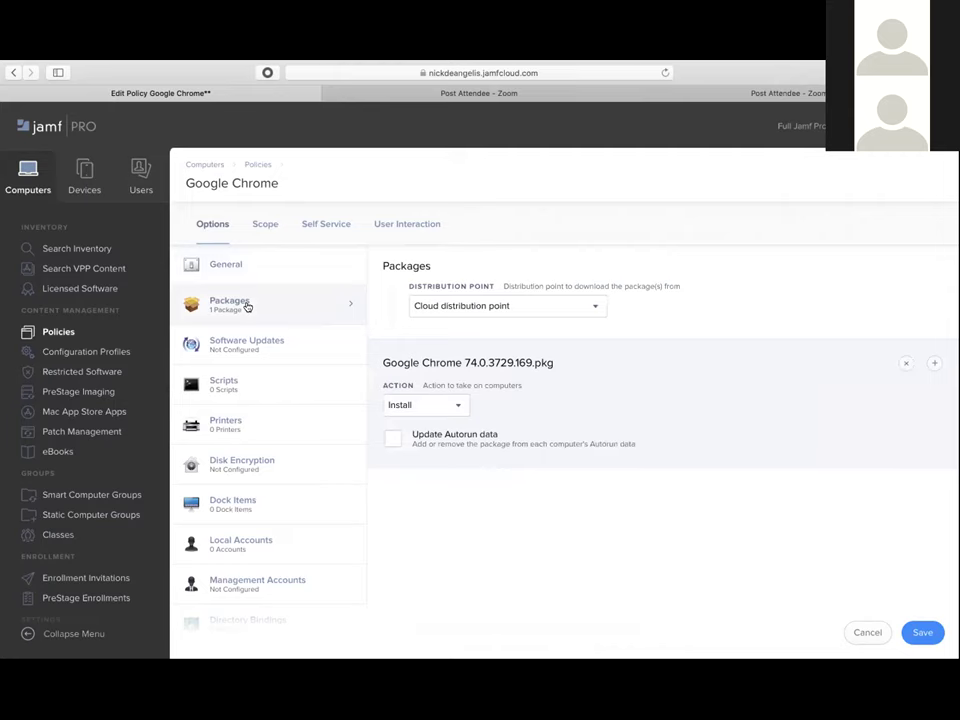
{"action": "left_click", "coordinate": [242, 386]}
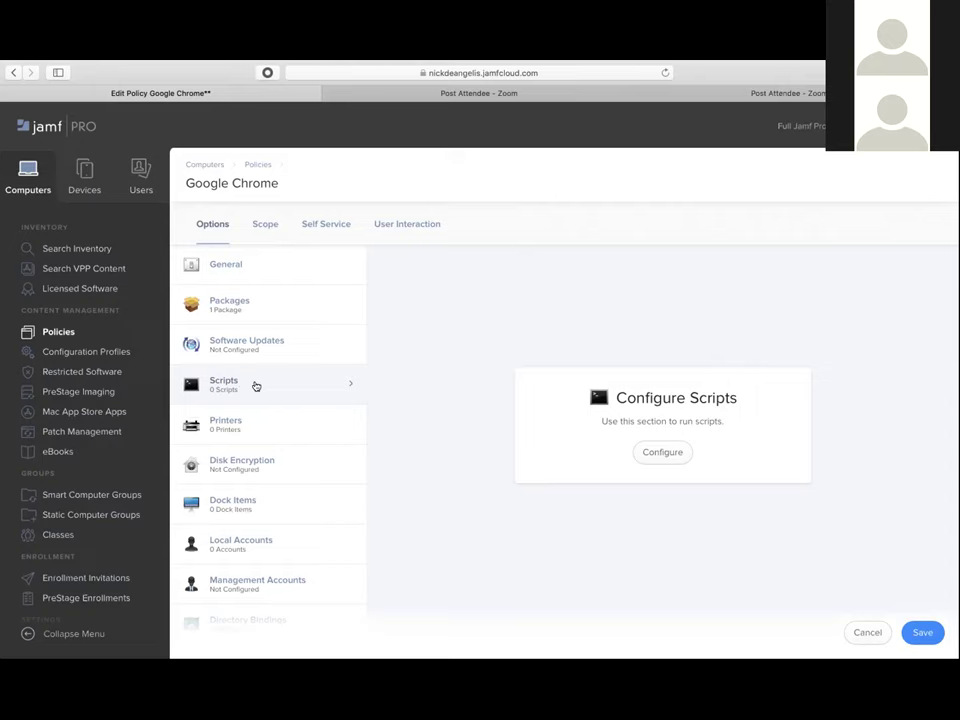
{"action": "left_click", "coordinate": [853, 633]}
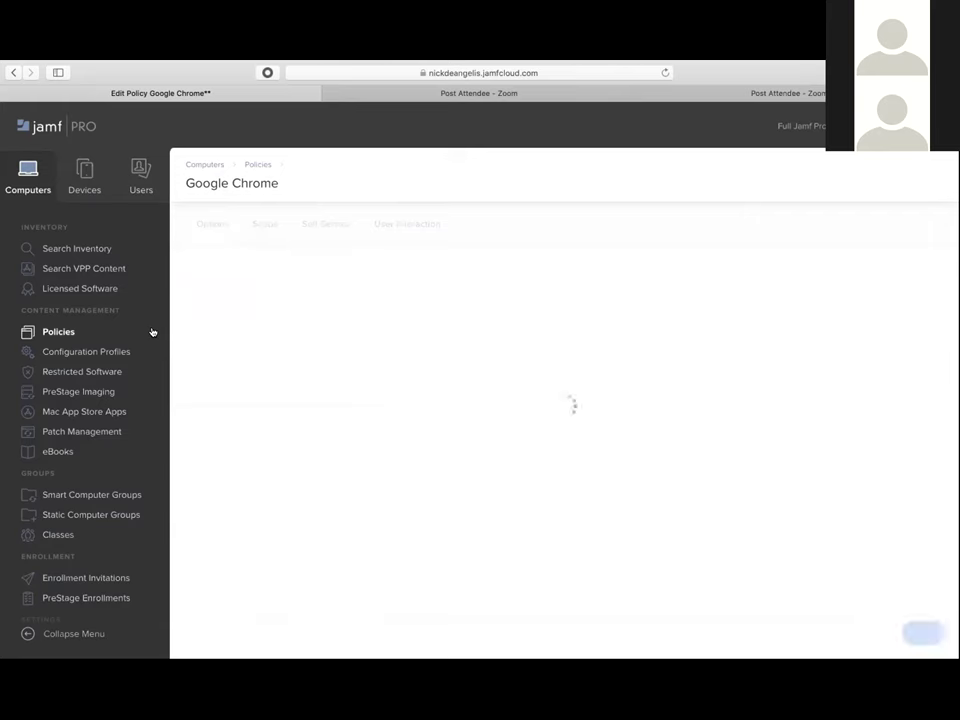
Step: Open the DEP Demo (Dock Restrsictions) computer configuration profile for editing
{"action": "left_click", "coordinate": [96, 351]}
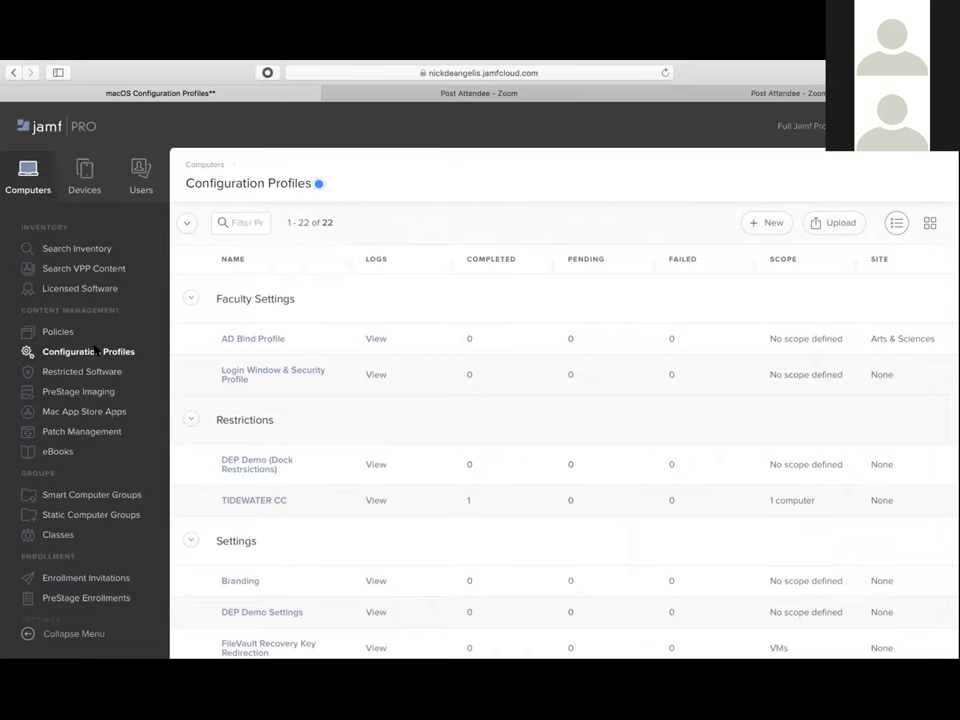
{"action": "left_click", "coordinate": [268, 469]}
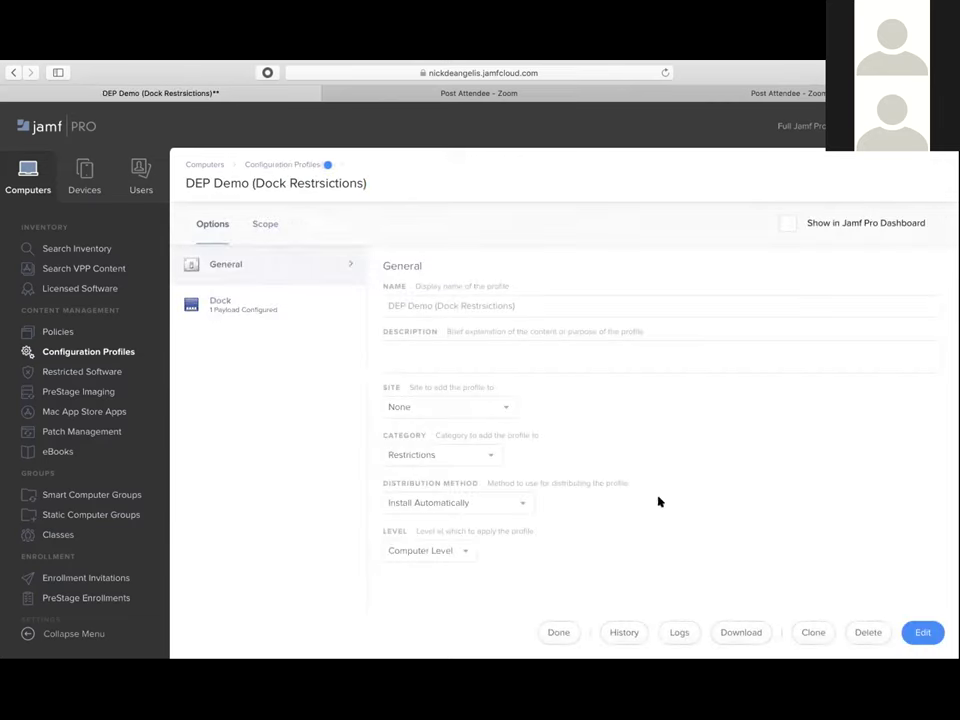
{"action": "left_click", "coordinate": [921, 633]}
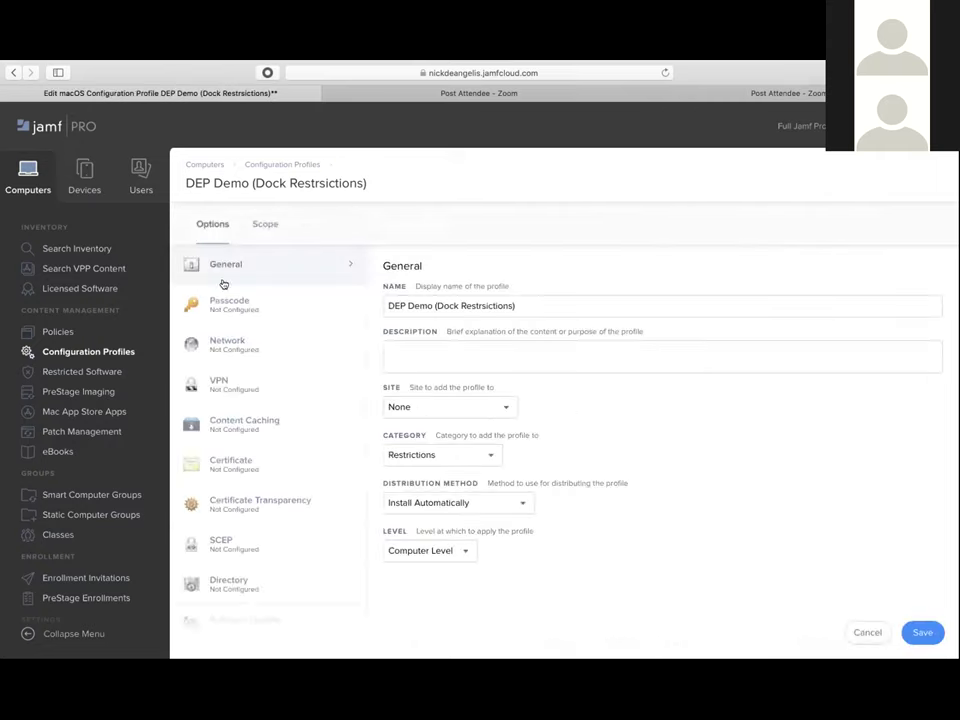
Step: Add a Restrictions payload to the profile and restrict items in System Preferences by disabling selected items
{"action": "scroll", "coordinate": [231, 400], "scroll_direction": "down", "scroll_amount": 8}
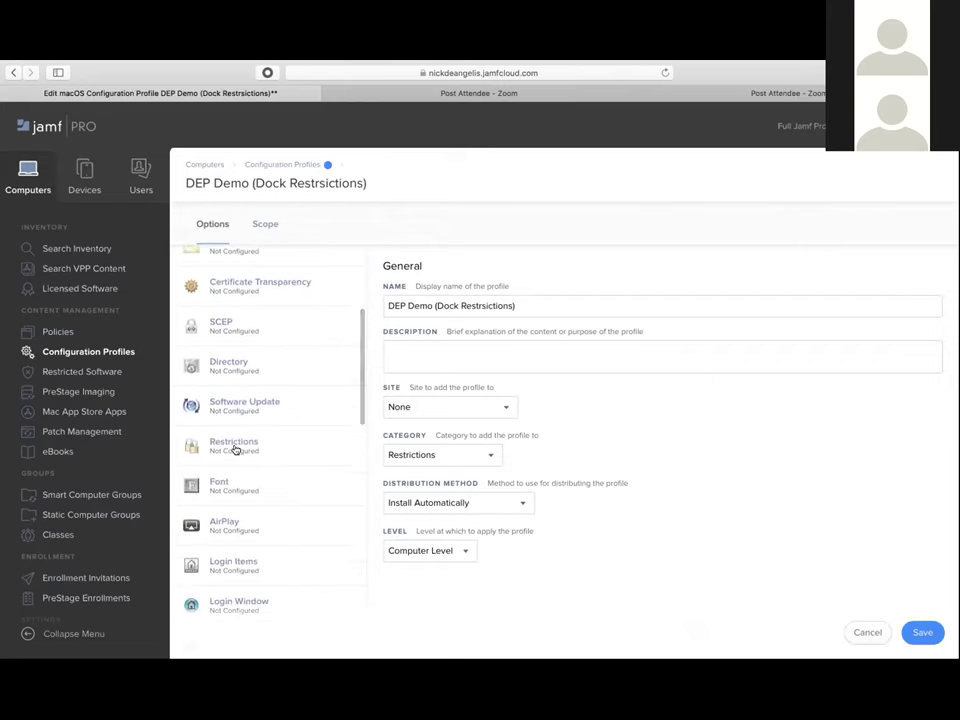
{"action": "left_click", "coordinate": [268, 447]}
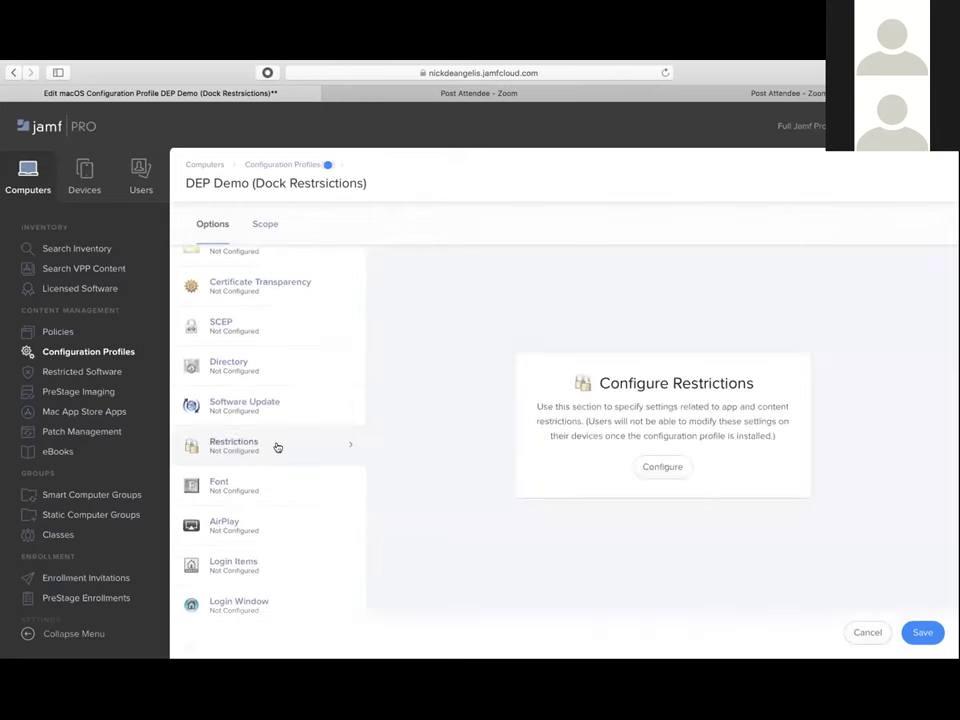
{"action": "left_click", "coordinate": [663, 467]}
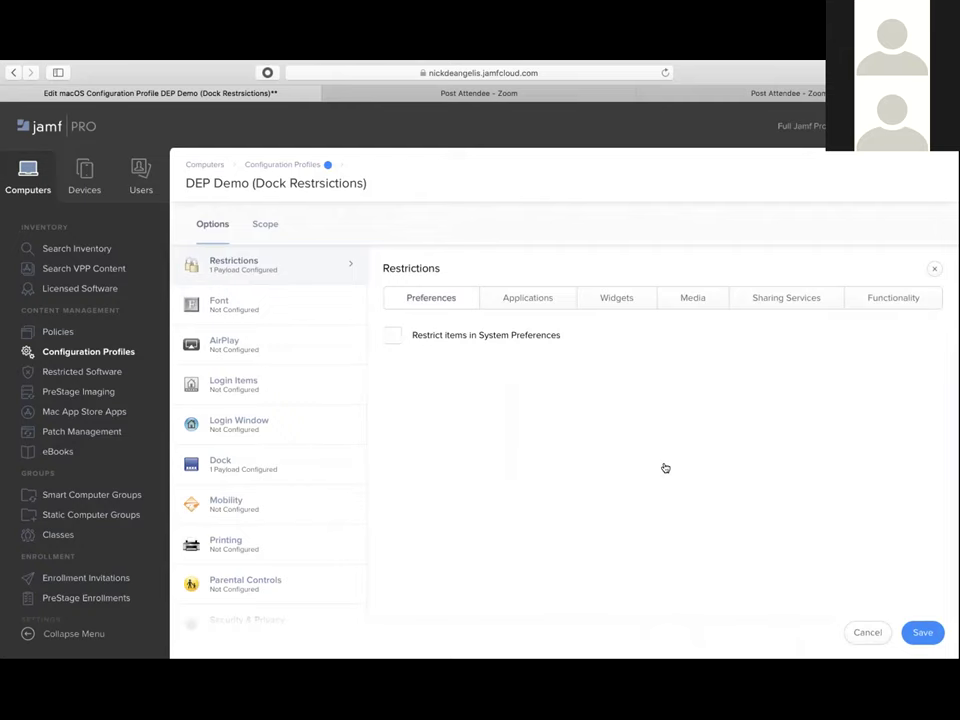
{"action": "left_click", "coordinate": [392, 340]}
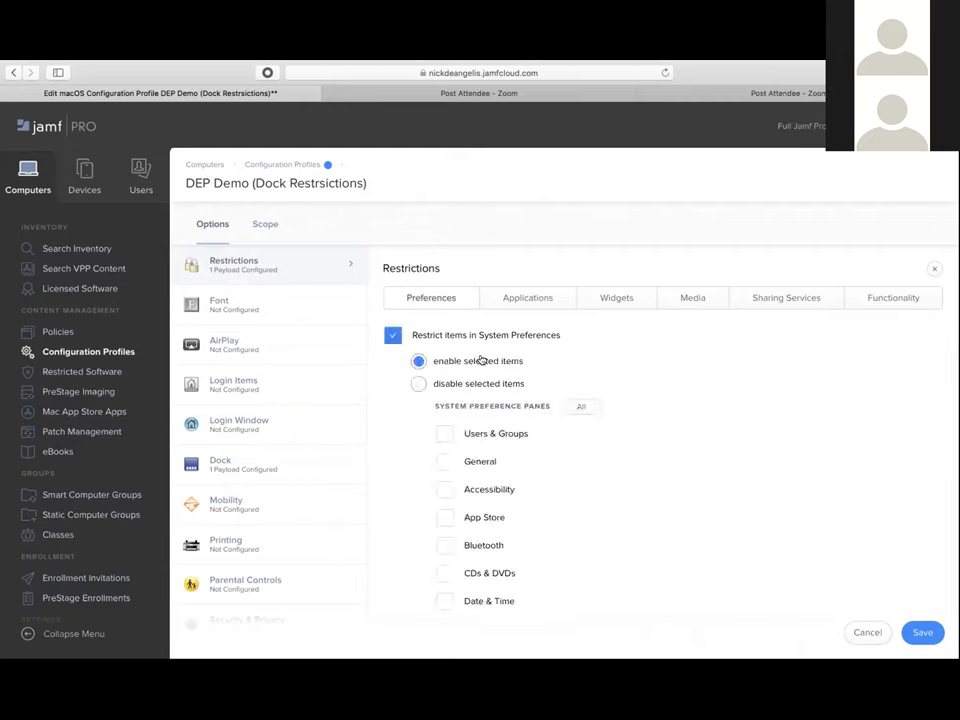
{"action": "scroll", "coordinate": [755, 386], "scroll_direction": "down", "scroll_amount": 2}
{"action": "left_click", "coordinate": [419, 300]}
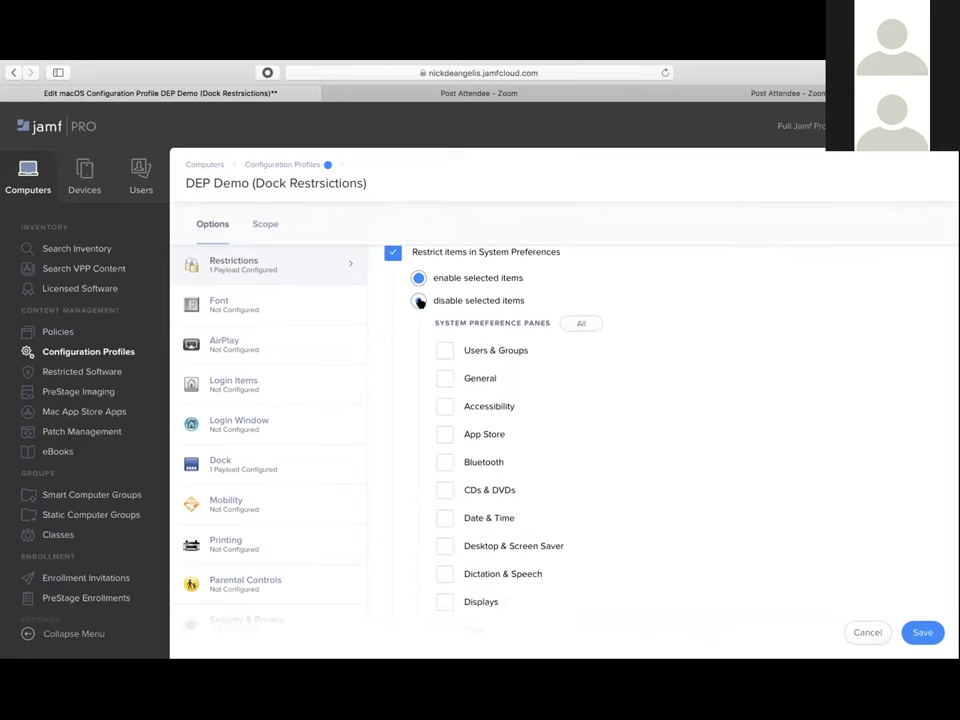
Step: Select the Users & Groups, General, Accessibility, App Store, Bluetooth, CDs & DVDs and Date & Time preference panes for disabling
{"action": "scroll", "coordinate": [591, 353], "scroll_direction": "down", "scroll_amount": 2}
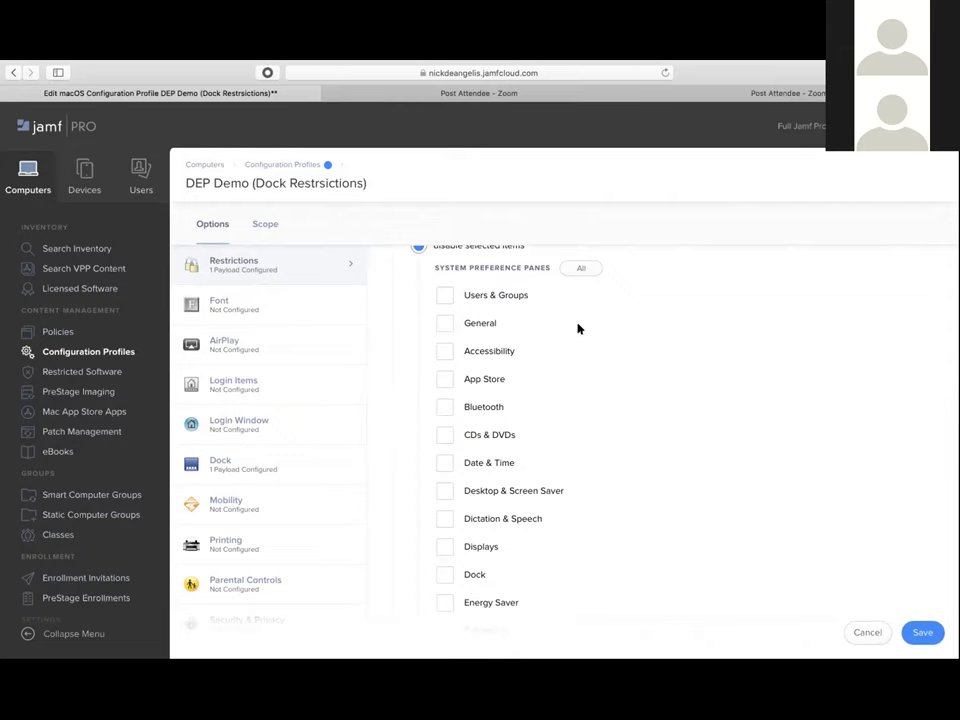
{"action": "left_click", "coordinate": [444, 296]}
{"action": "left_click", "coordinate": [444, 323]}
{"action": "left_click", "coordinate": [444, 351]}
{"action": "left_click", "coordinate": [444, 379]}
{"action": "left_click", "coordinate": [445, 408]}
{"action": "left_click", "coordinate": [444, 435]}
{"action": "left_click", "coordinate": [444, 464]}
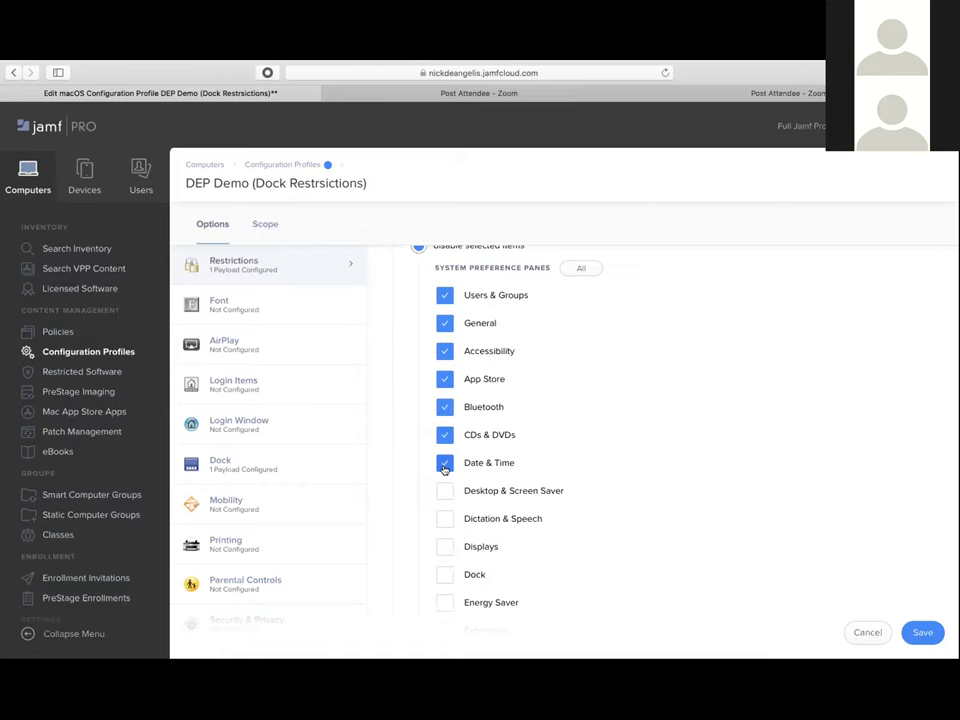
Step: Examine the profile's scope with Specific Computers kept, browsing computers, computer groups, user groups and users as possible deployment targets
{"action": "left_click", "coordinate": [266, 224]}
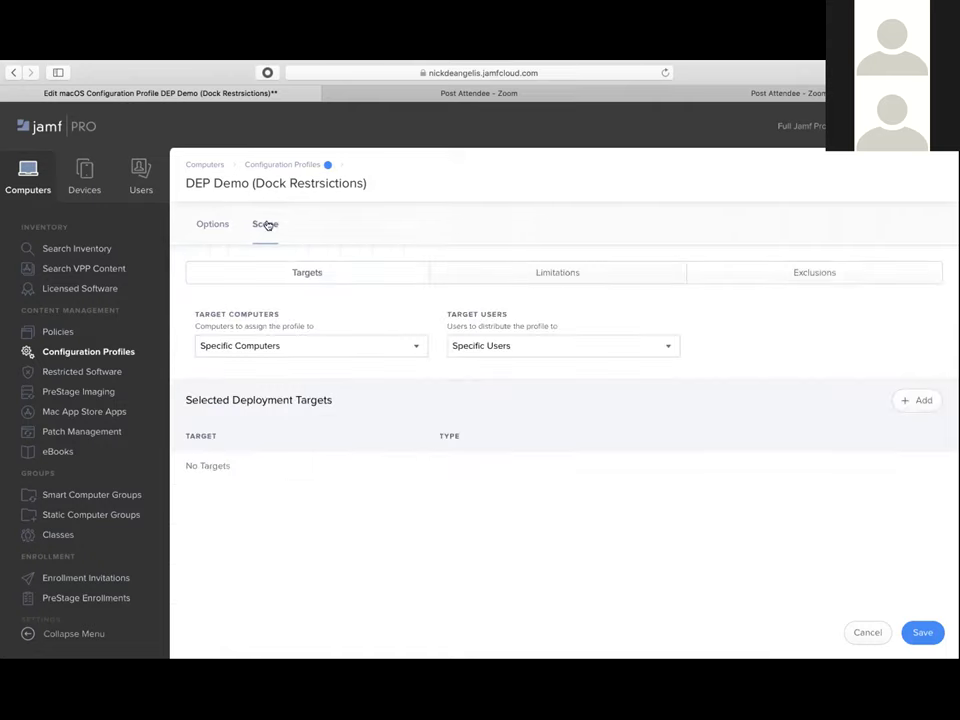
{"action": "left_click", "coordinate": [242, 345]}
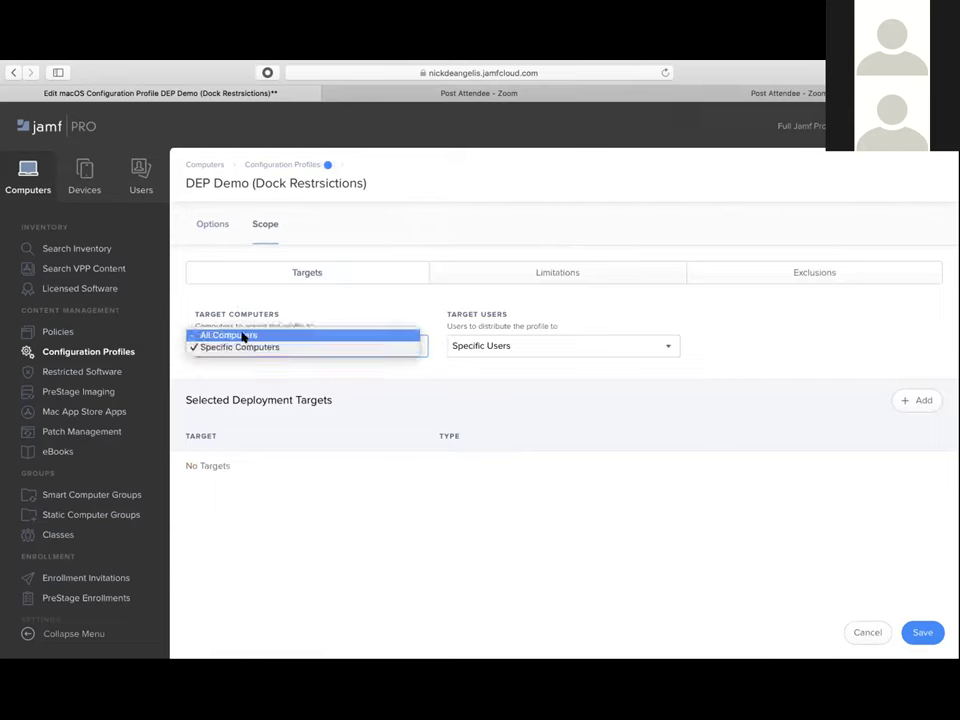
{"action": "left_click", "coordinate": [317, 347]}
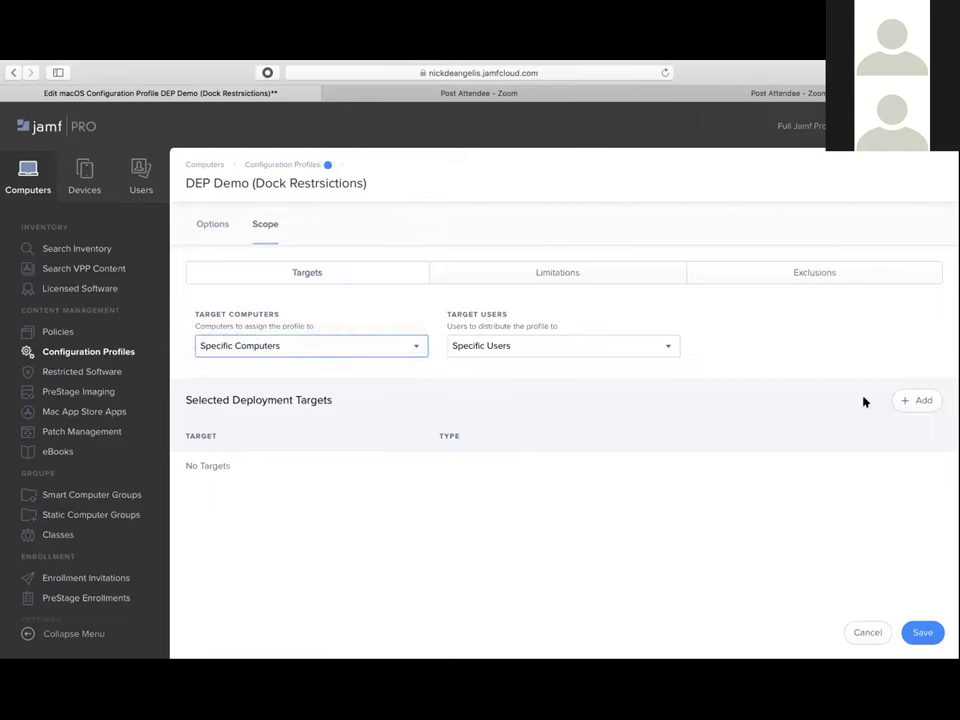
{"action": "left_click", "coordinate": [902, 401]}
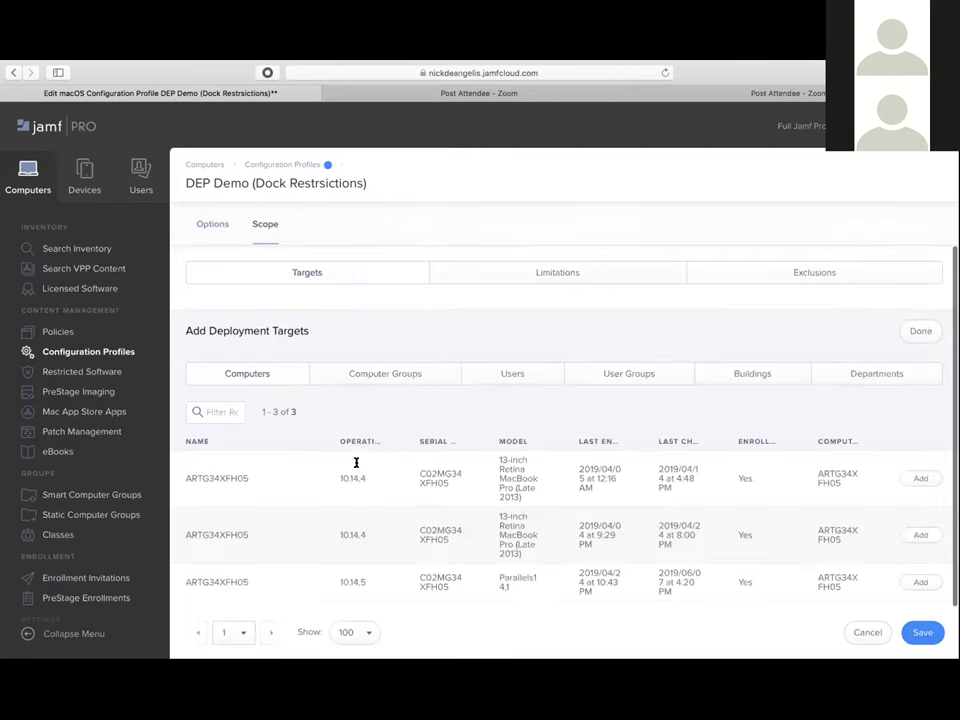
{"action": "left_click", "coordinate": [381, 373]}
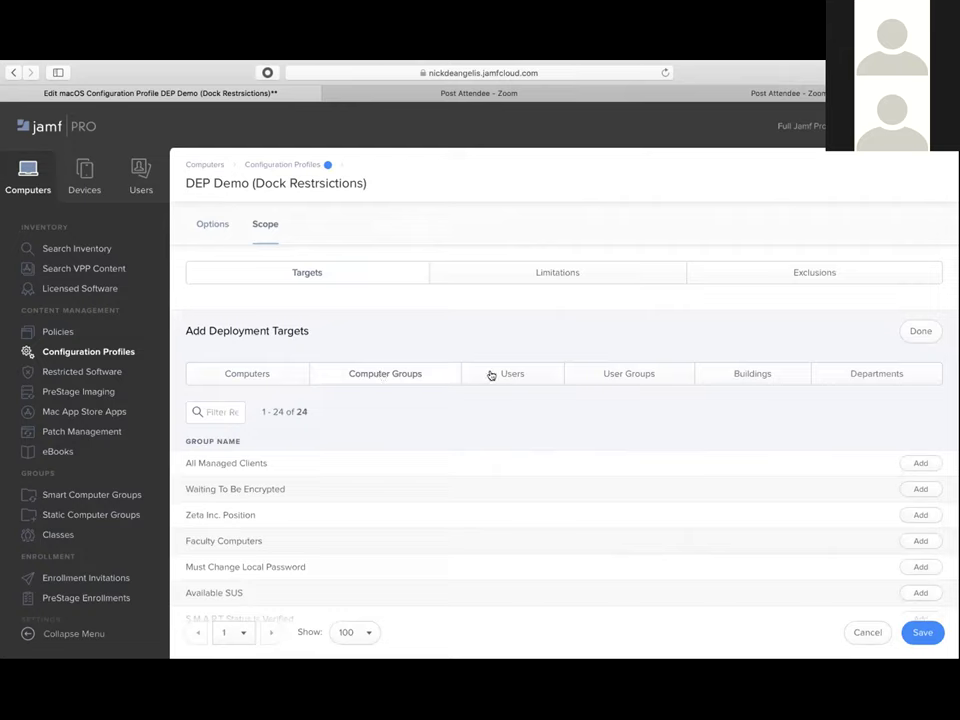
{"action": "left_click", "coordinate": [620, 378]}
{"action": "left_click", "coordinate": [540, 380]}
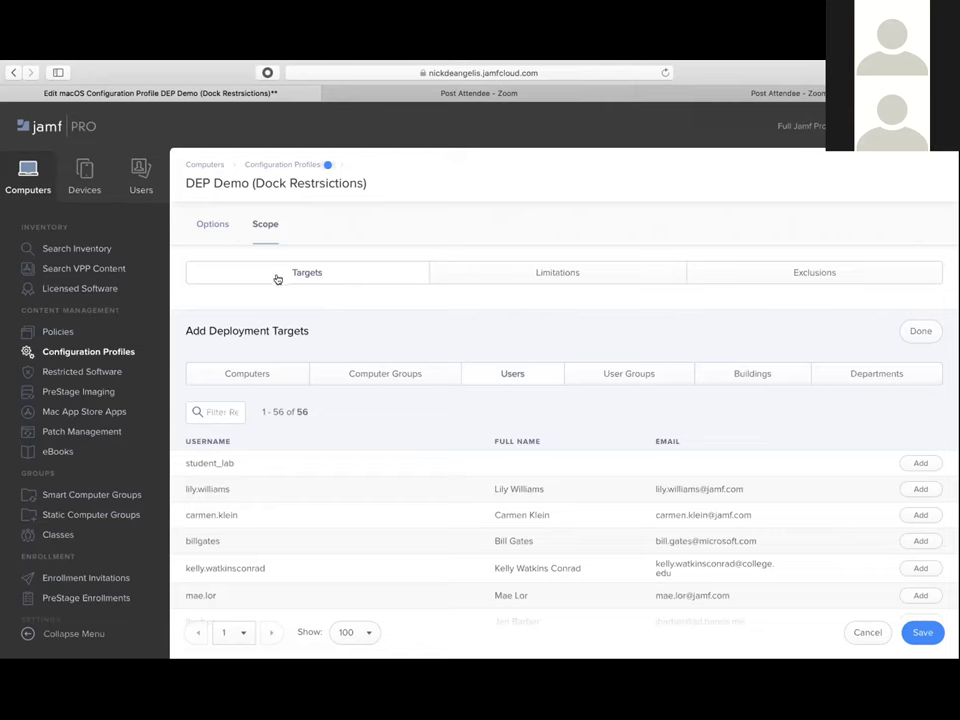
Step: Leave the profile without saving, revisit the policies list and open the Restricted Software records
{"action": "left_click", "coordinate": [60, 348]}
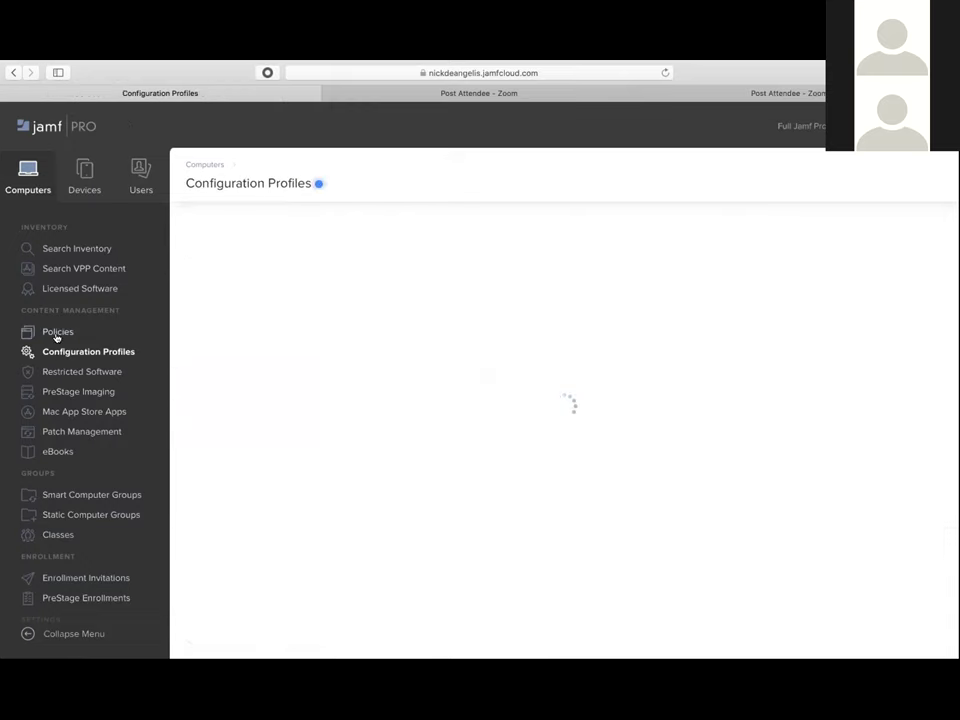
{"action": "left_click", "coordinate": [58, 337]}
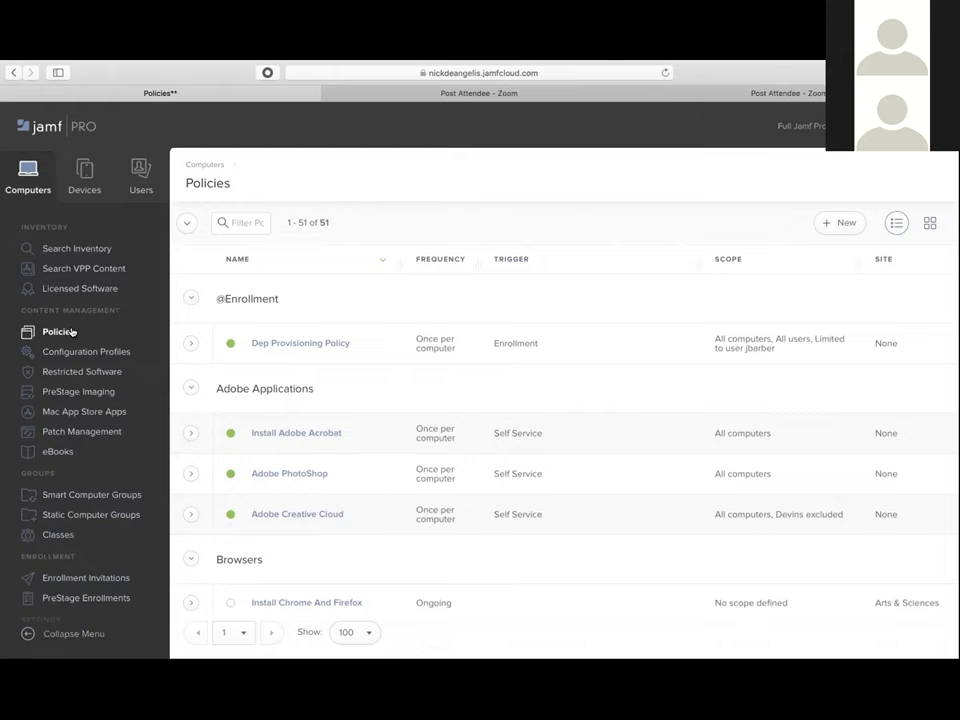
{"action": "left_click", "coordinate": [99, 372]}
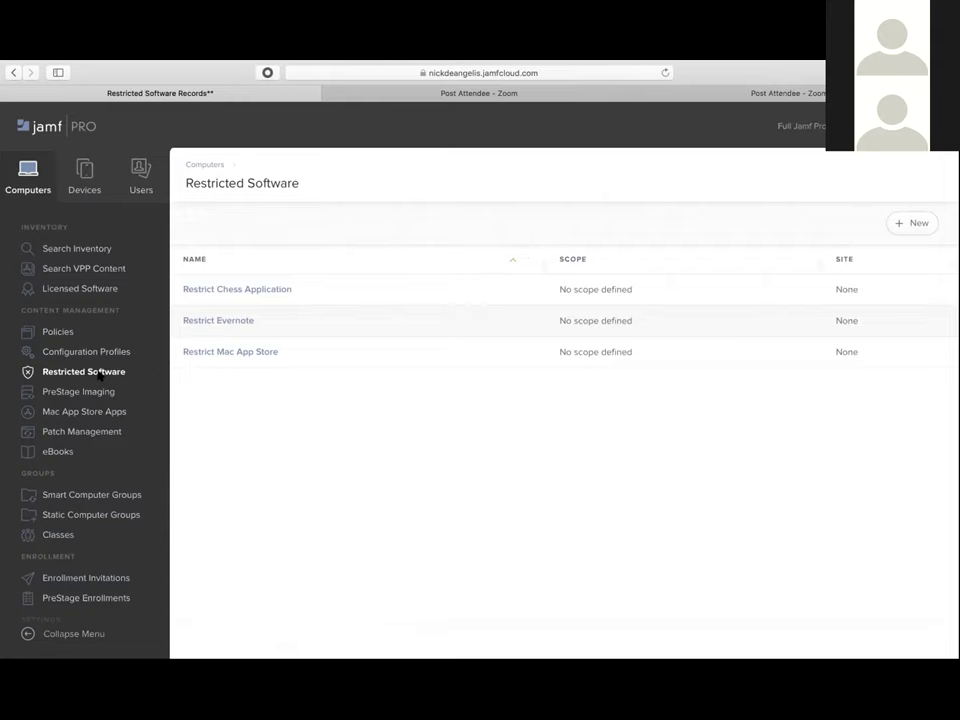
Step: Try a new restricted software record with Delete application, Send email notification on violation and Kill process enabled, and discard it
{"action": "left_click", "coordinate": [894, 225]}
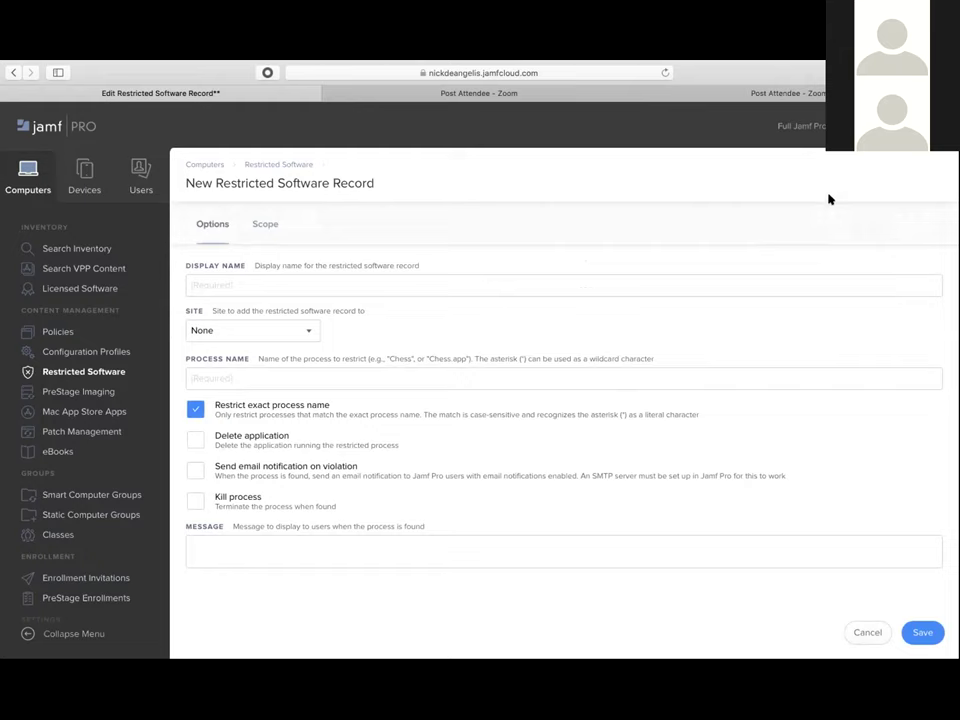
{"action": "left_click", "coordinate": [206, 281]}
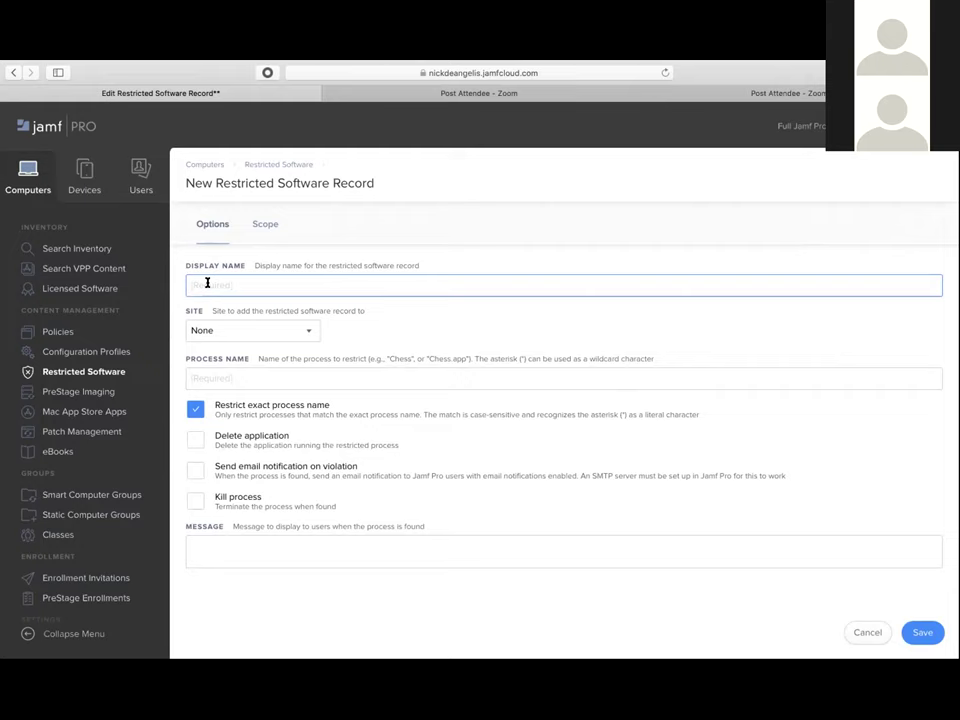
{"action": "left_click", "coordinate": [289, 317]}
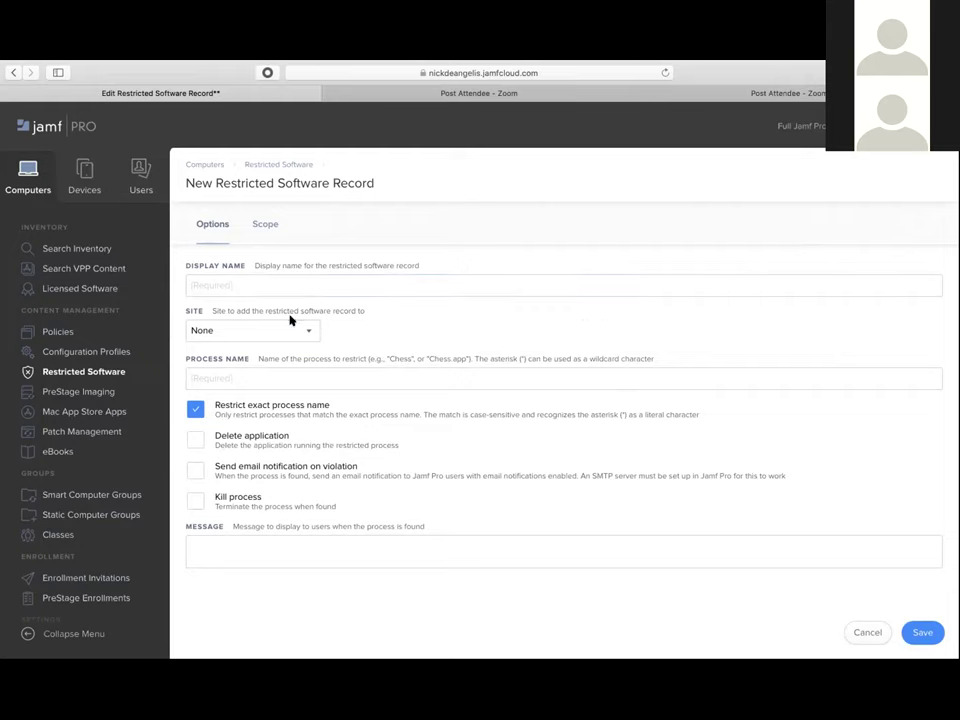
{"action": "left_click", "coordinate": [194, 442]}
{"action": "left_click", "coordinate": [195, 471]}
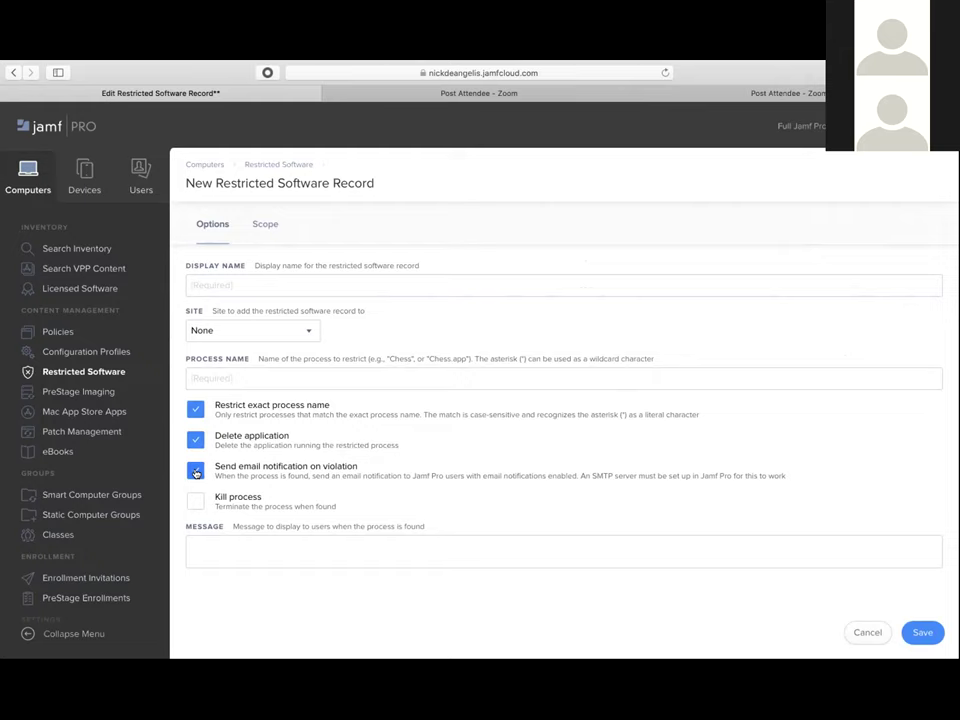
{"action": "left_click", "coordinate": [195, 503]}
{"action": "left_click", "coordinate": [214, 541]}
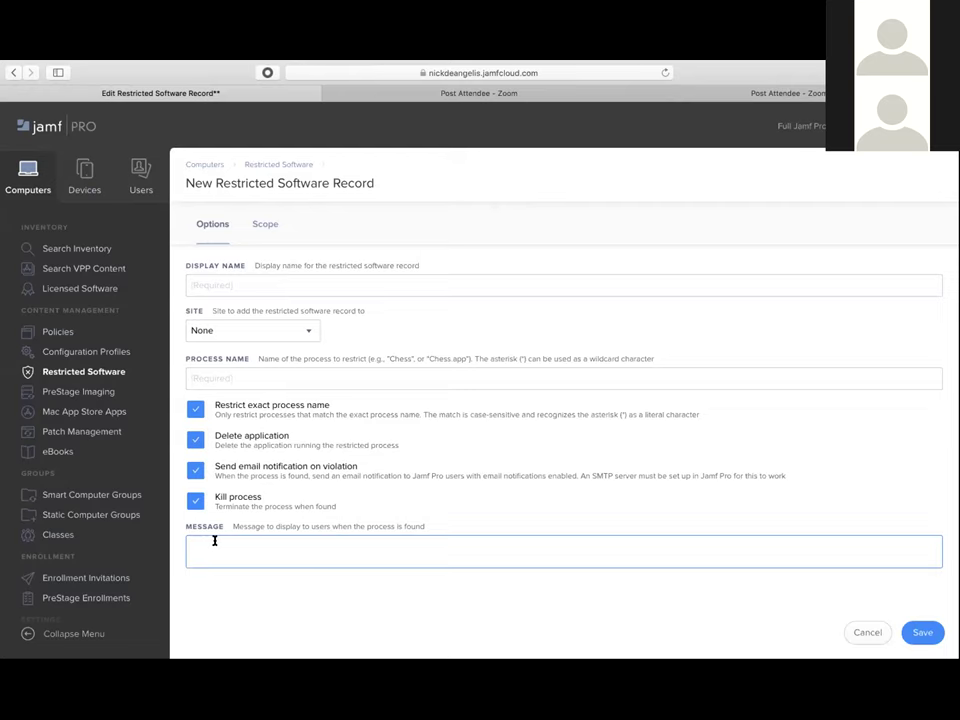
{"action": "left_click", "coordinate": [866, 632]}
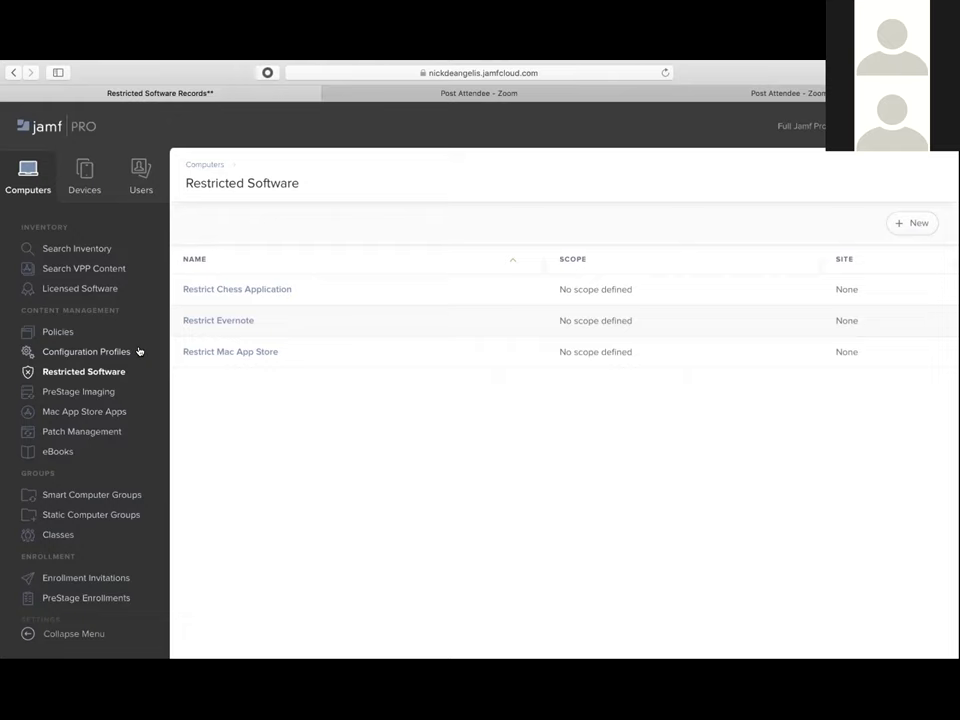
Step: Open the Mac App Store Apps list and review the apps, their license counts and scopes
{"action": "left_click", "coordinate": [58, 418]}
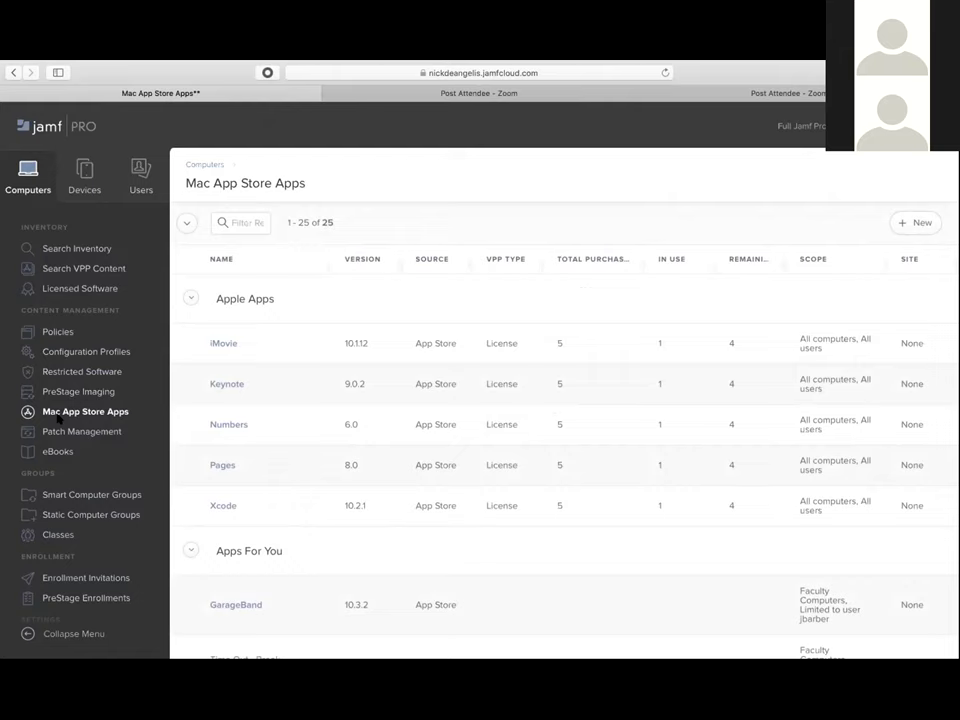
{"action": "scroll", "coordinate": [274, 367], "scroll_direction": "down", "scroll_amount": 3}
{"action": "scroll", "coordinate": [274, 368], "scroll_direction": "up", "scroll_amount": 3}
Step: Open Patch Management, browse the Jamf software titles available to add, and return to the list of managed titles
{"action": "scroll", "coordinate": [112, 392], "scroll_direction": "down", "scroll_amount": 2}
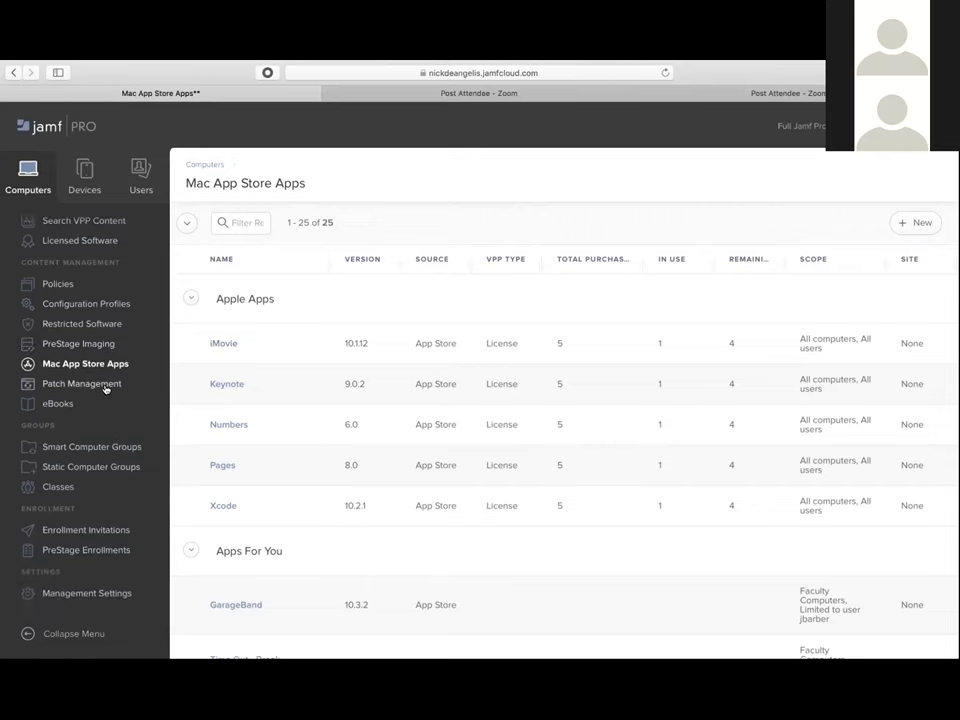
{"action": "left_click", "coordinate": [105, 389]}
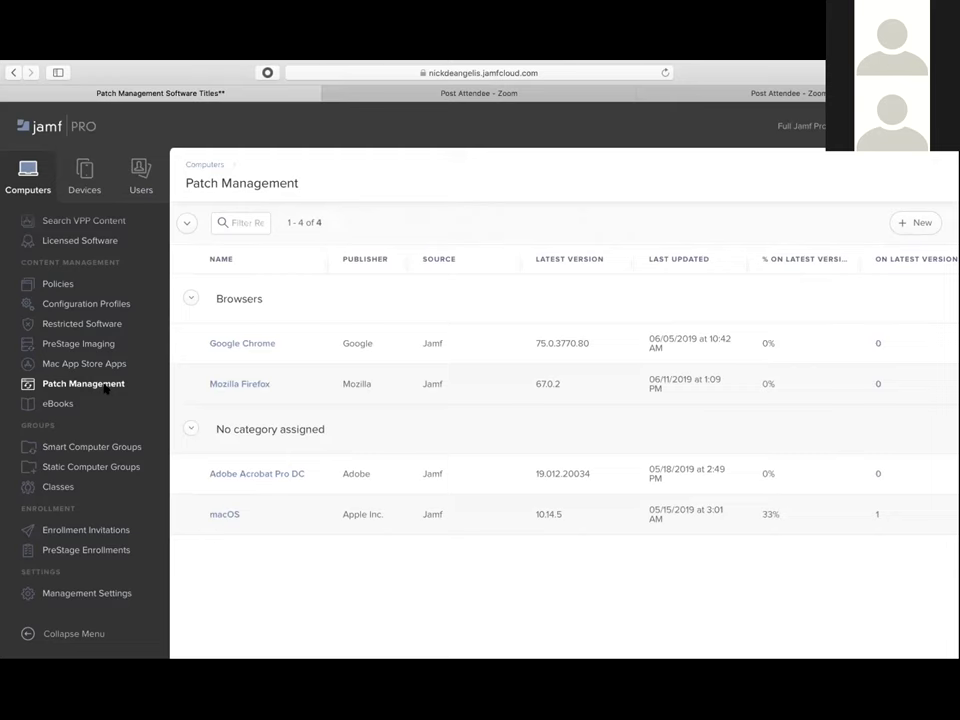
{"action": "left_click", "coordinate": [900, 226]}
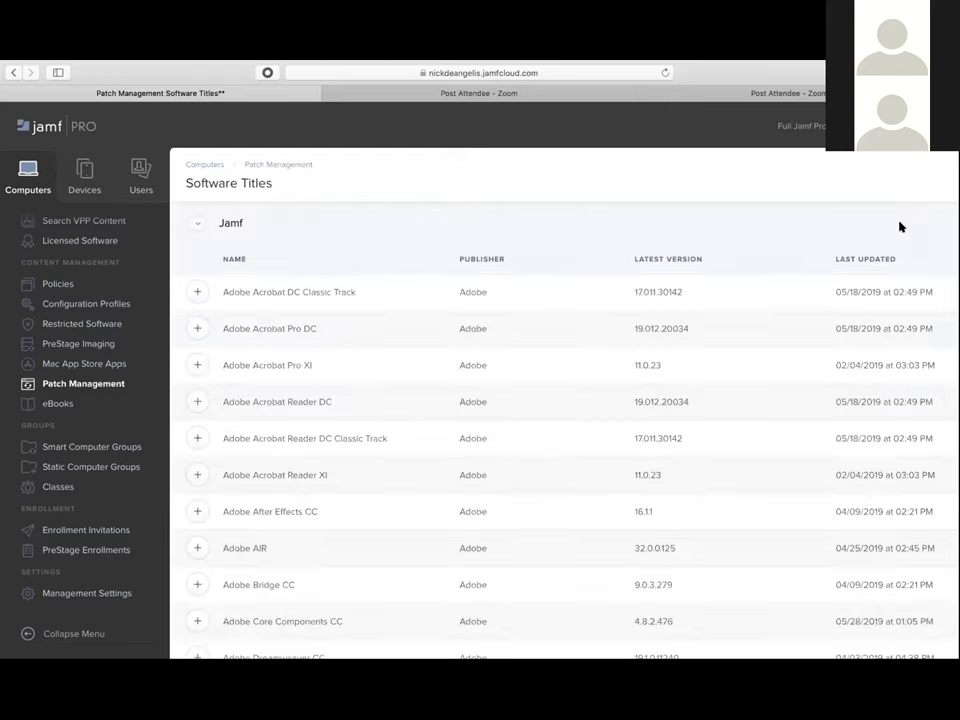
{"action": "scroll", "coordinate": [776, 369], "scroll_direction": "down", "scroll_amount": 4}
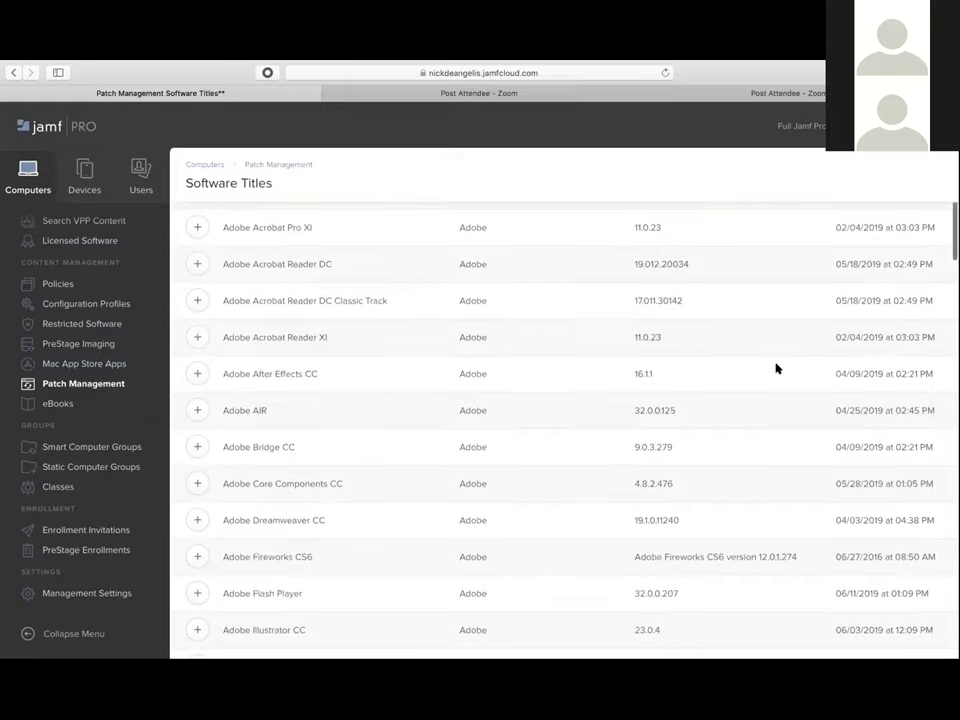
{"action": "scroll", "coordinate": [776, 369], "scroll_direction": "down", "scroll_amount": 15}
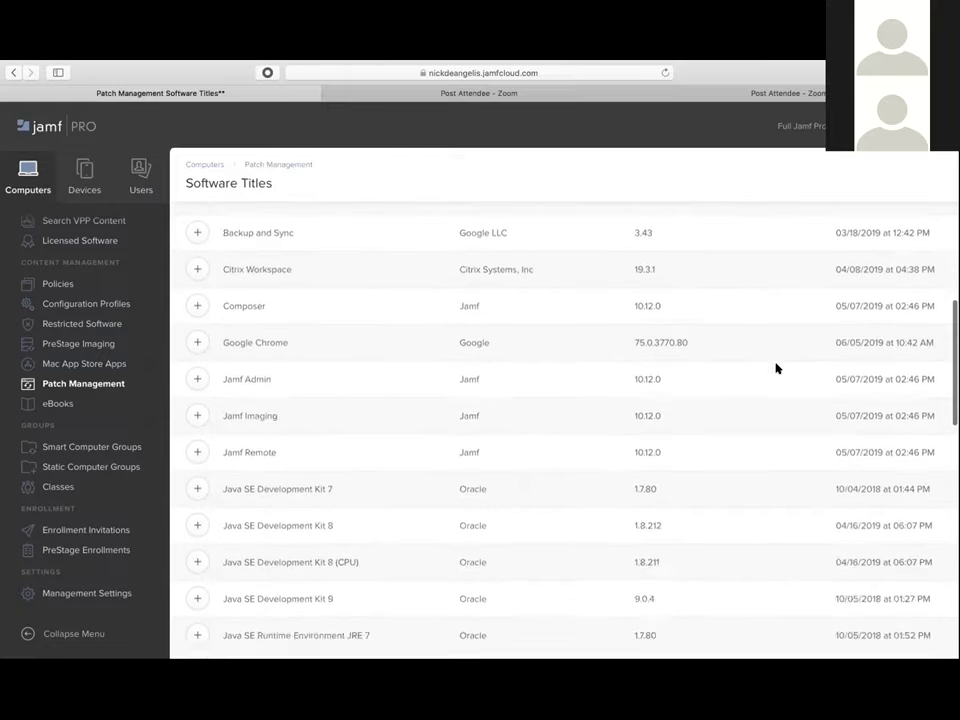
{"action": "scroll", "coordinate": [776, 369], "scroll_direction": "down", "scroll_amount": 10}
{"action": "scroll", "coordinate": [776, 369], "scroll_direction": "up", "scroll_amount": 20}
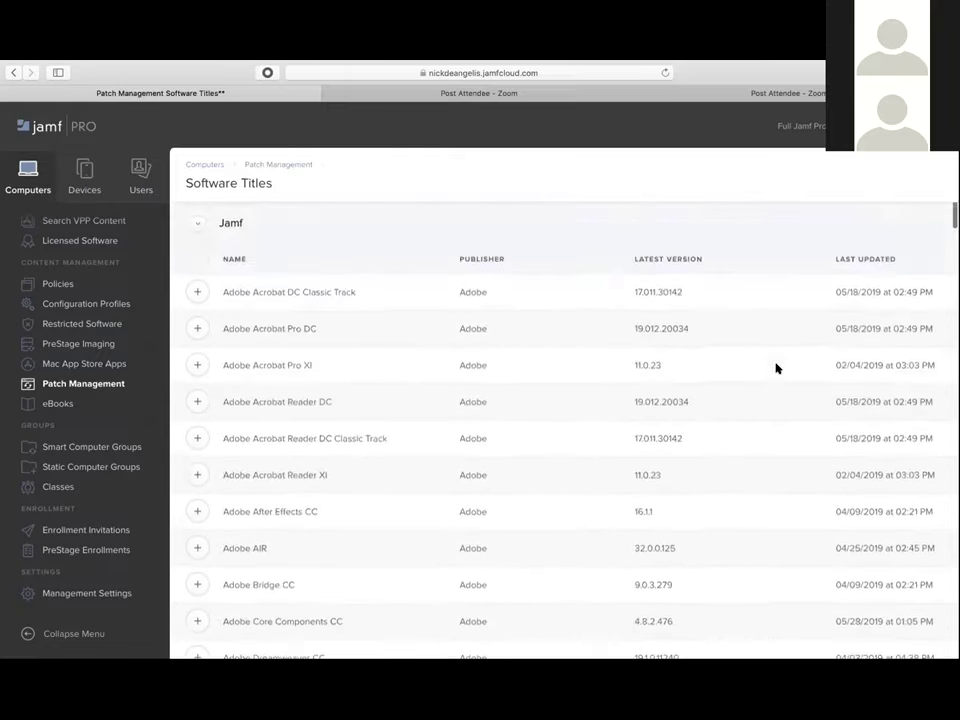
{"action": "mouse_move", "coordinate": [118, 63]}
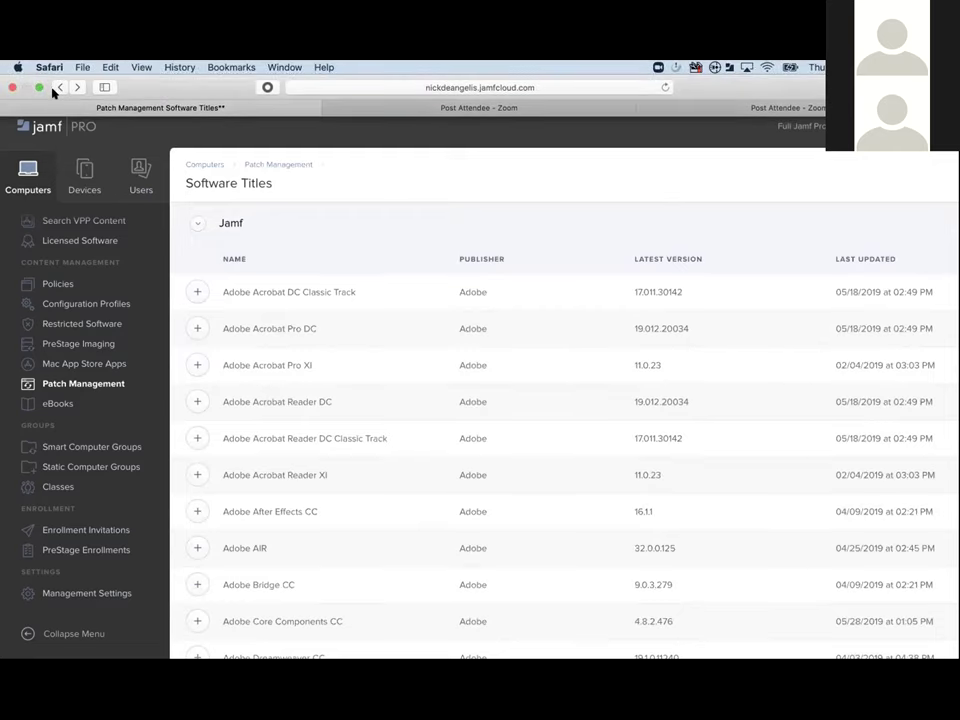
{"action": "left_click", "coordinate": [58, 88]}
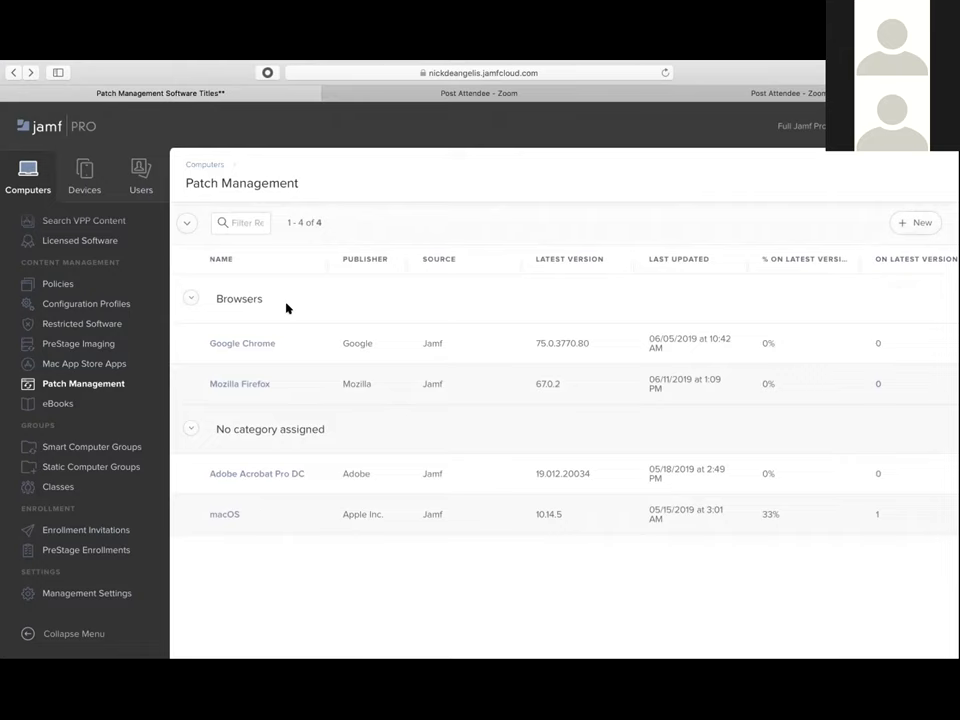
Step: Review Google Chrome's patch report and patch policies, and check the Jamf Pro notifications for available updates
{"action": "left_click", "coordinate": [253, 344]}
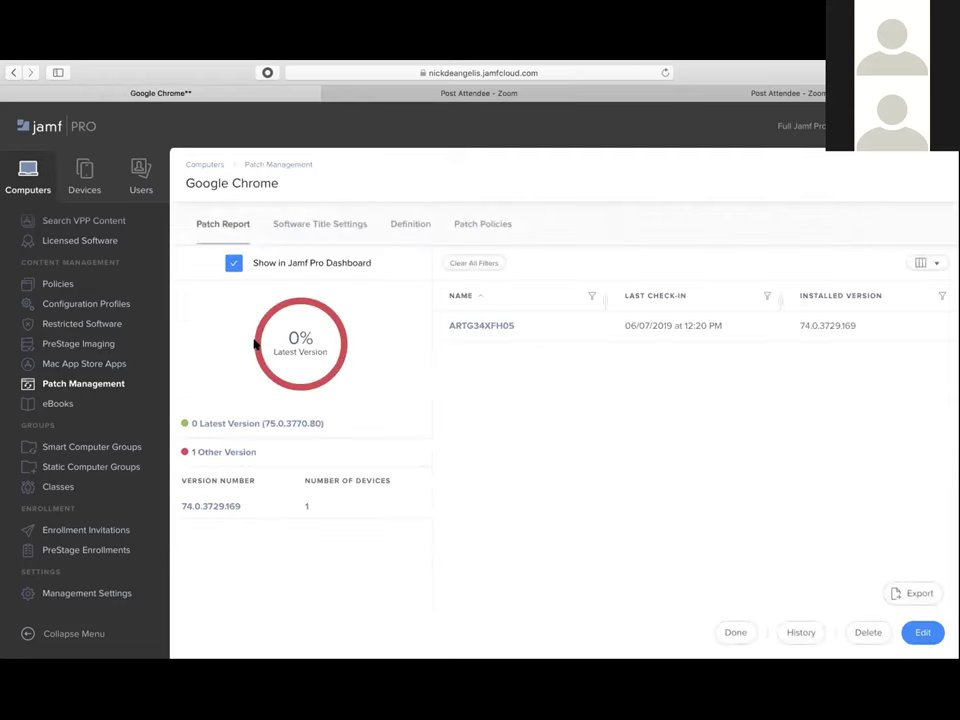
{"action": "left_click", "coordinate": [477, 222]}
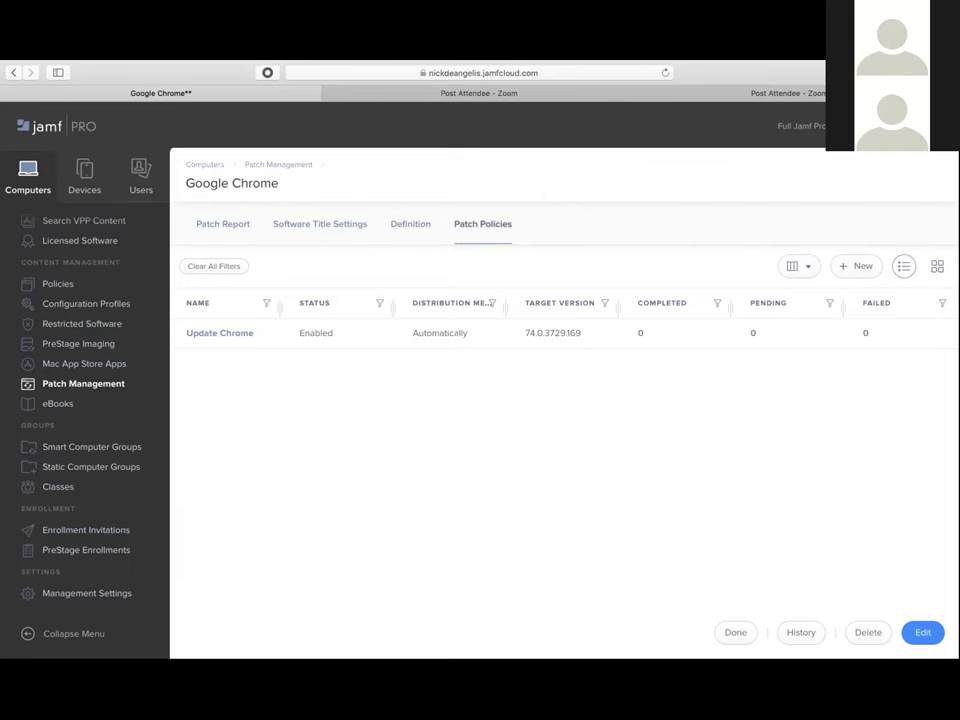
{"action": "left_click", "coordinate": [880, 126]}
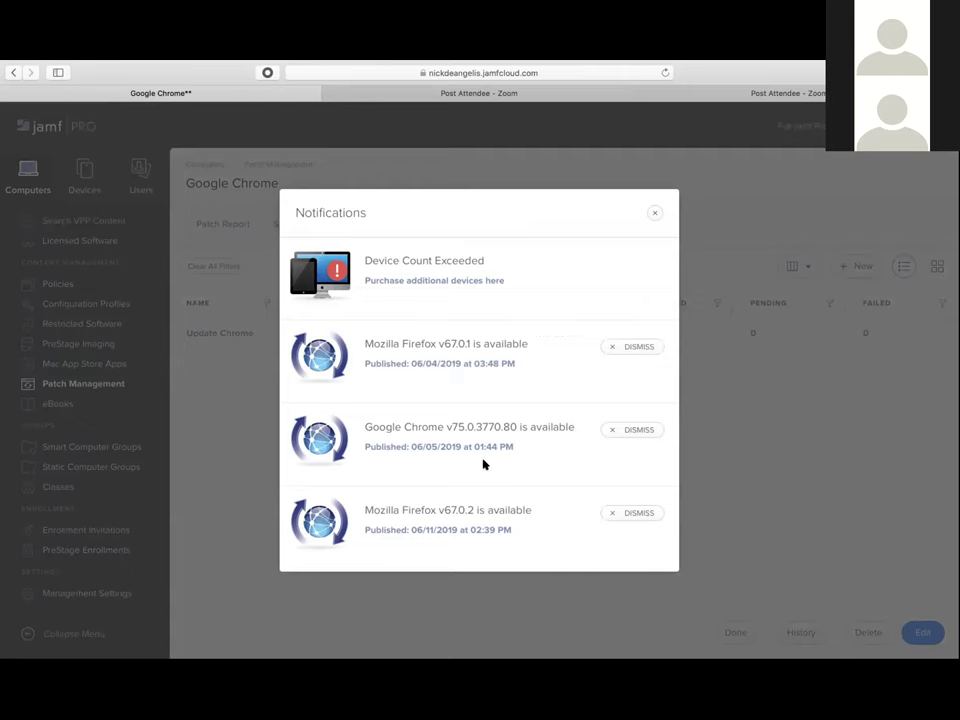
{"action": "left_click", "coordinate": [653, 214]}
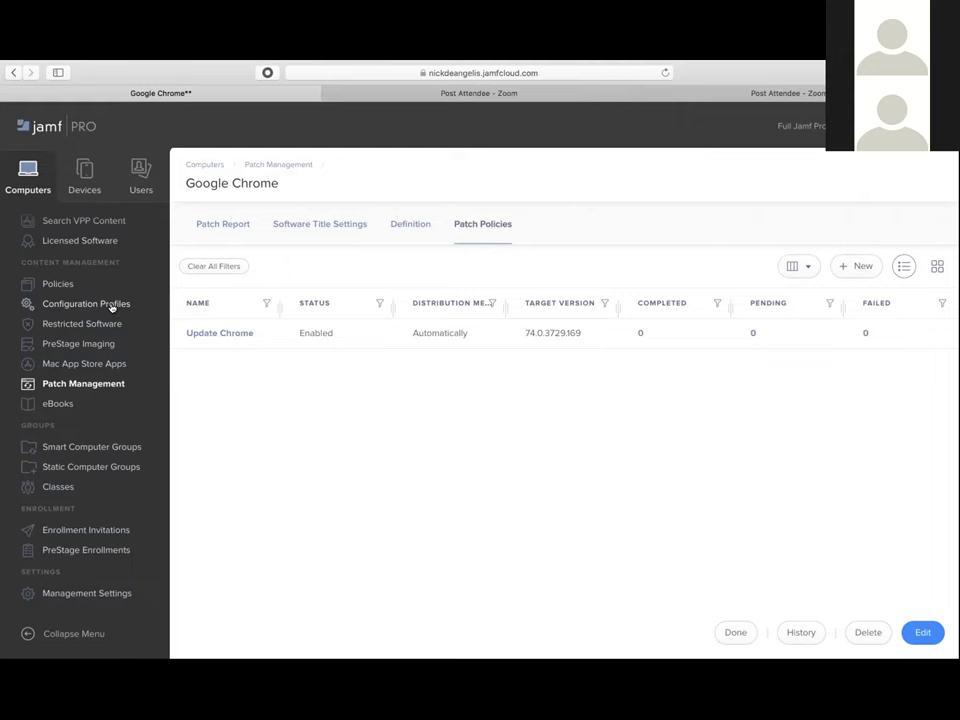
Step: Start a new smart computer group and bring up the choices for adding its first criterion
{"action": "left_click", "coordinate": [66, 449]}
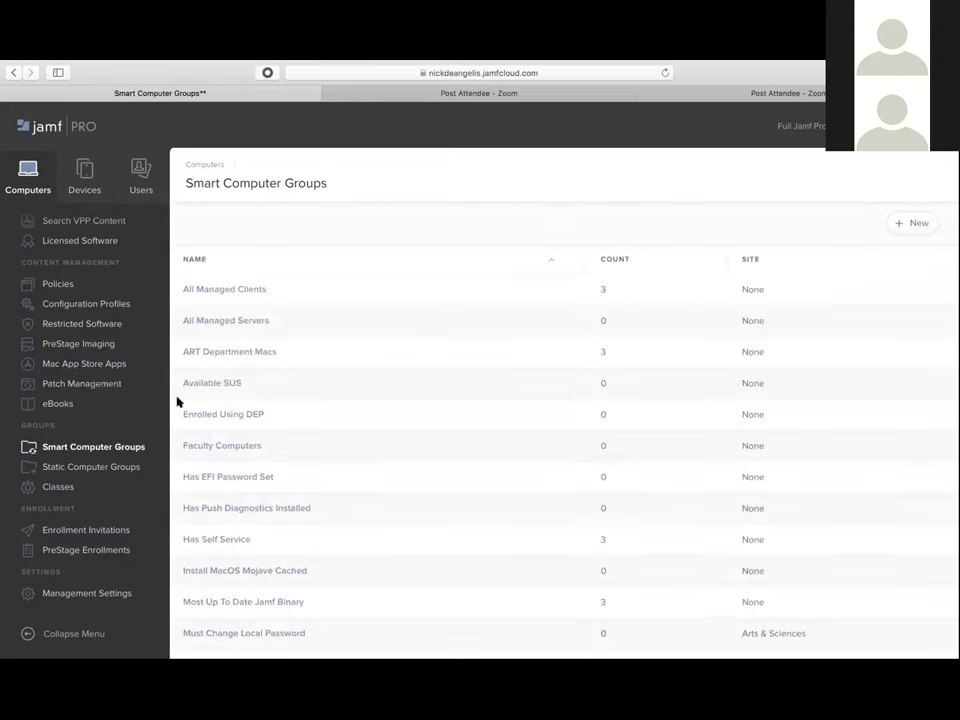
{"action": "key", "text": "ctrl+Left"}
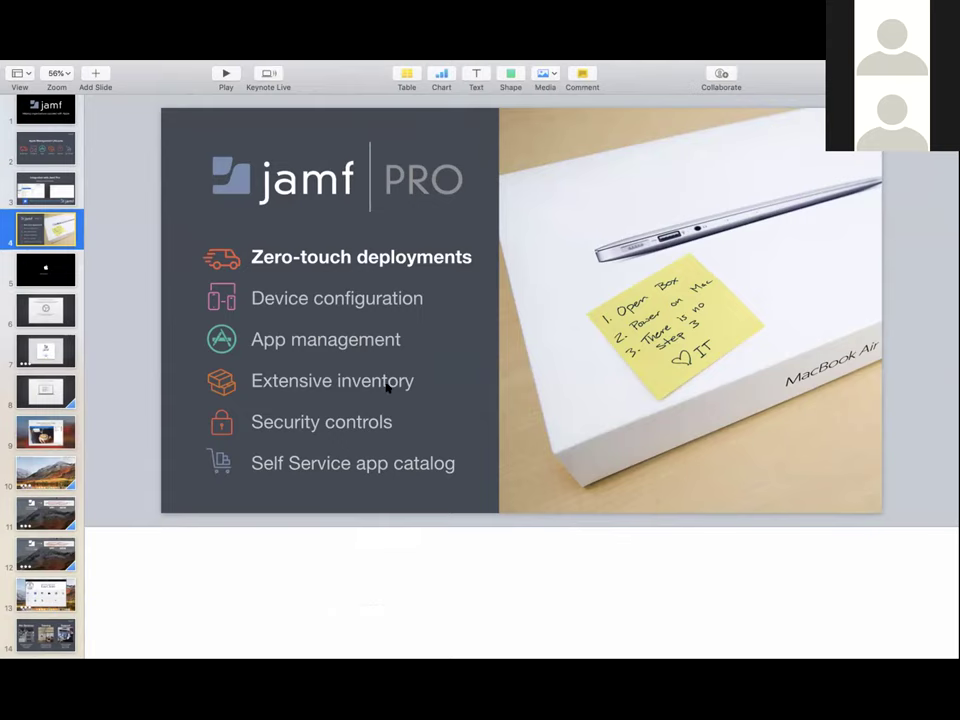
{"action": "key", "text": "ctrl+Right"}
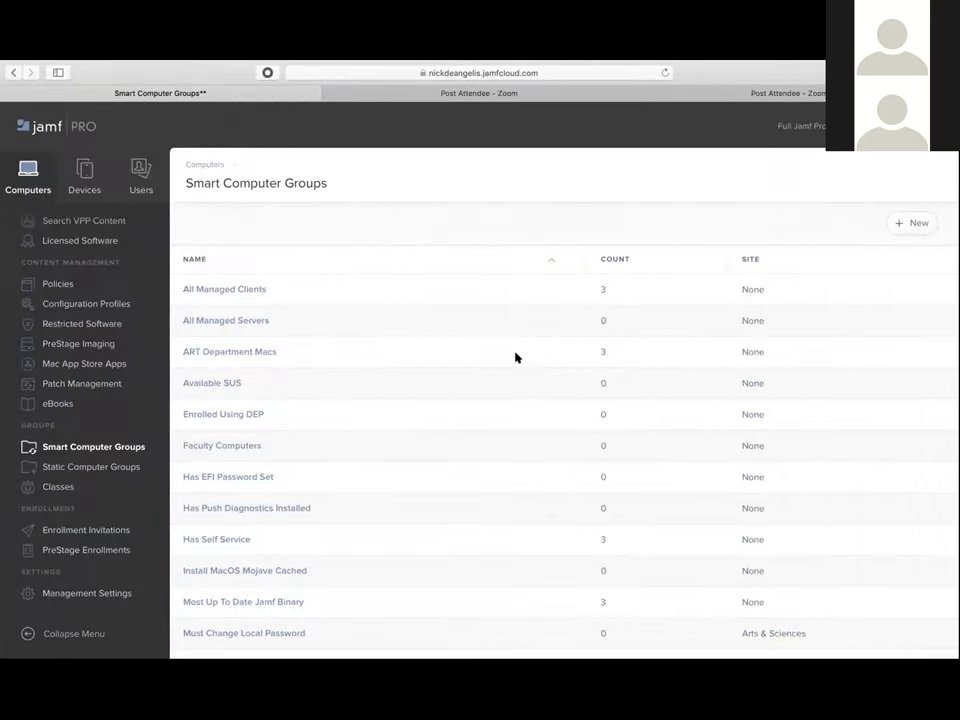
{"action": "left_click", "coordinate": [901, 226]}
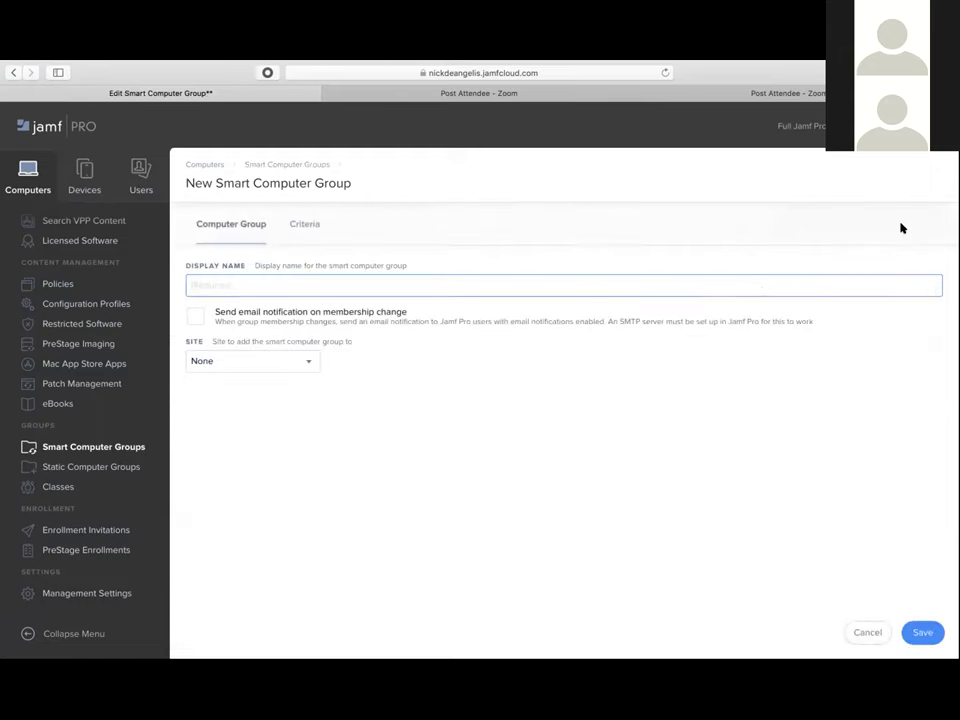
{"action": "left_click", "coordinate": [298, 229]}
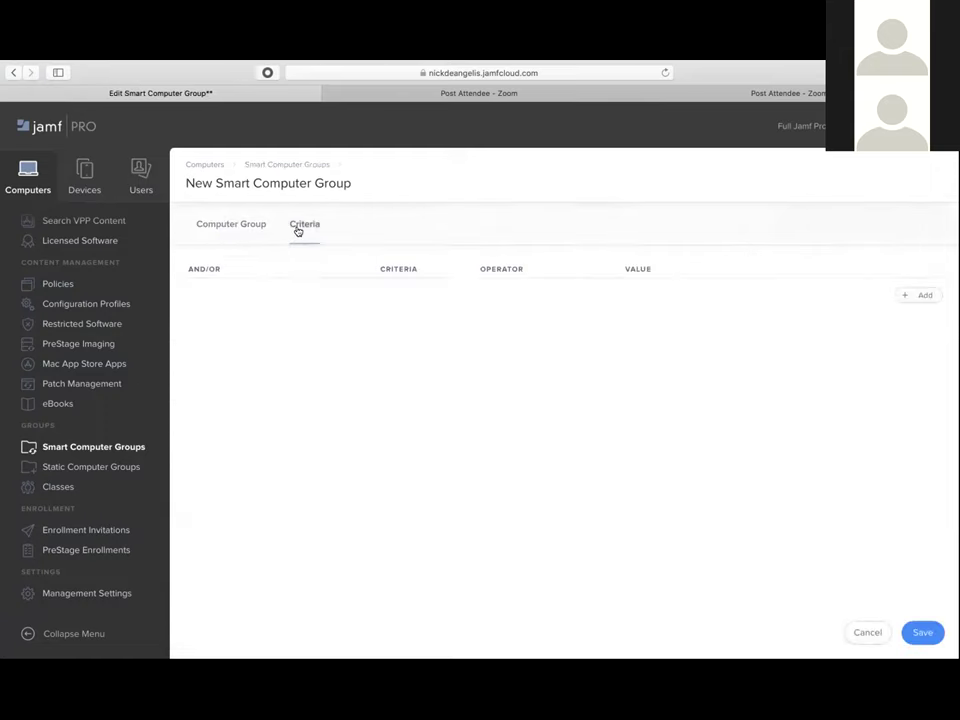
{"action": "left_click", "coordinate": [898, 295]}
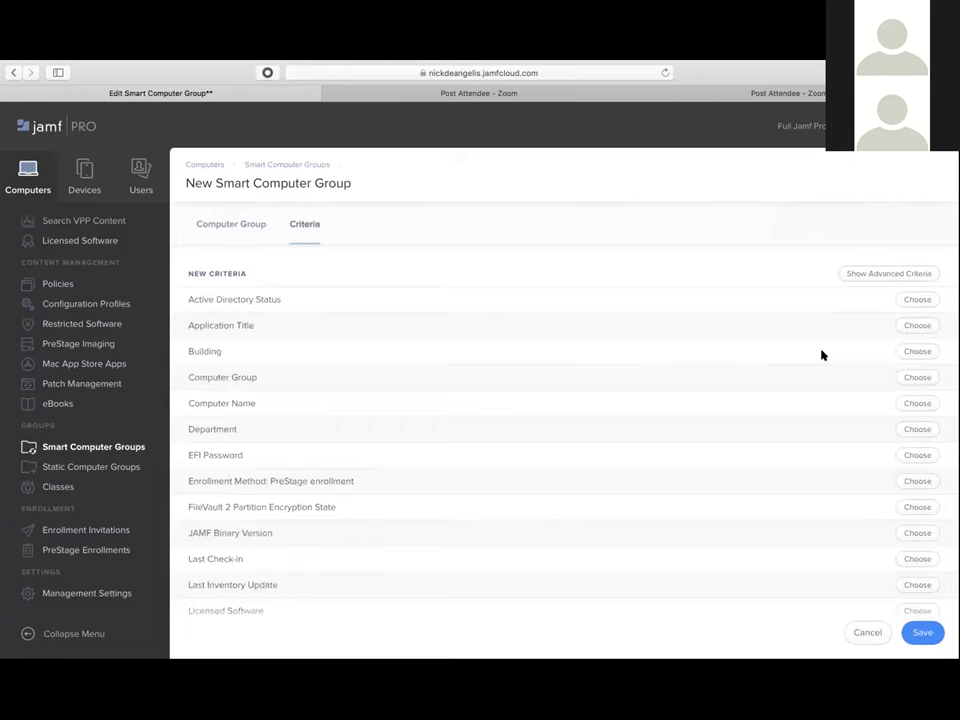
Step: Examine the standard criteria for the smart group, reveal the advanced criteria and look through the whole list
{"action": "scroll", "coordinate": [821, 354], "scroll_direction": "down", "scroll_amount": 2}
{"action": "scroll", "coordinate": [821, 354], "scroll_direction": "down", "scroll_amount": 5}
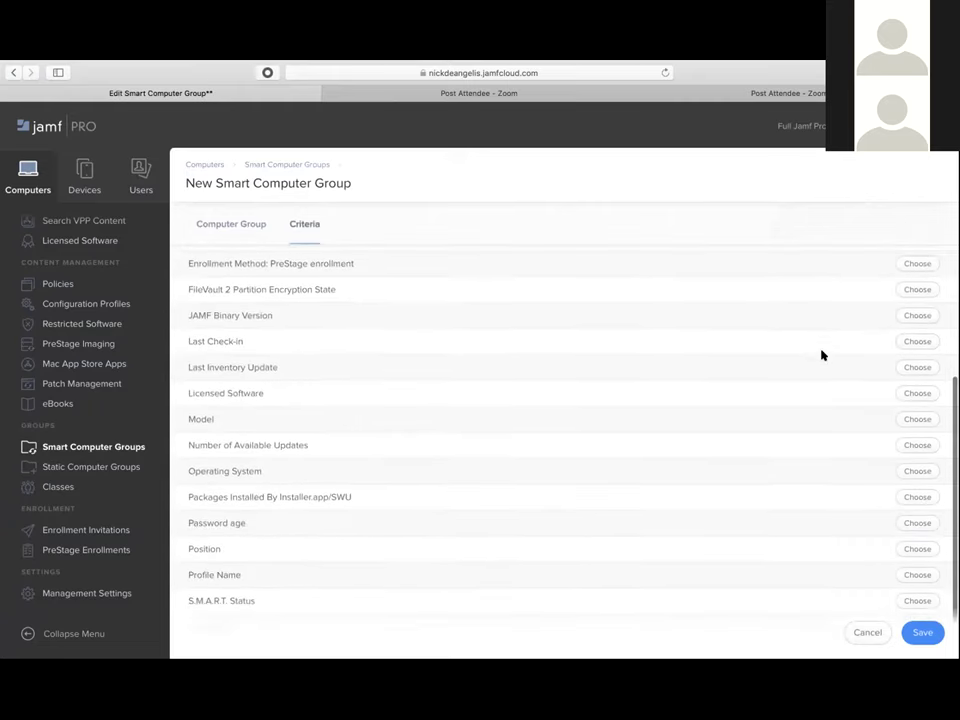
{"action": "scroll", "coordinate": [821, 354], "scroll_direction": "up", "scroll_amount": 7}
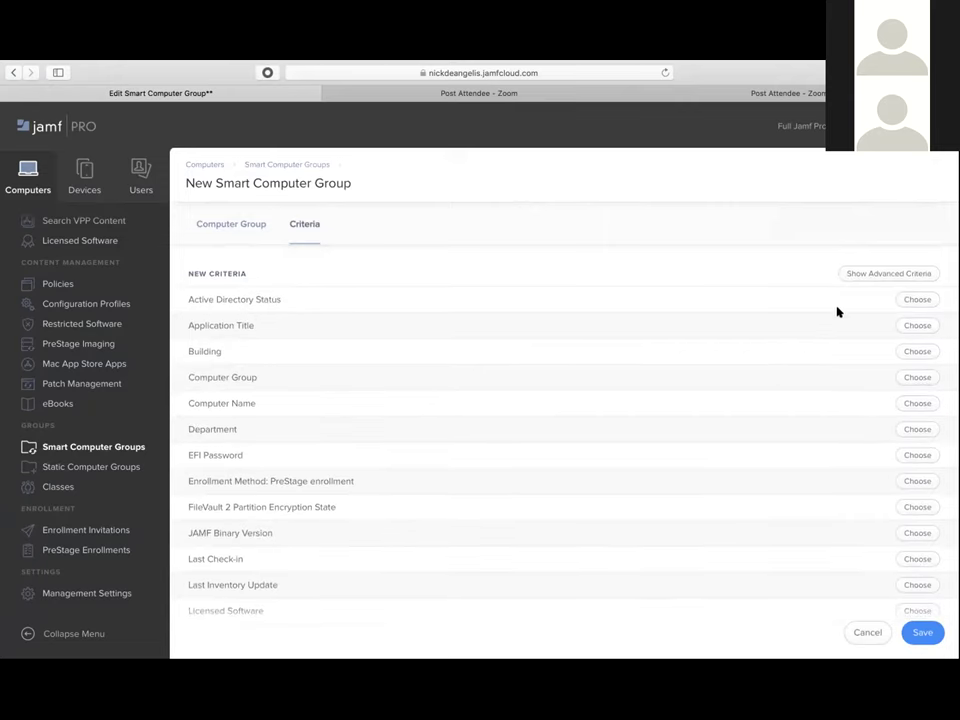
{"action": "left_click", "coordinate": [857, 274]}
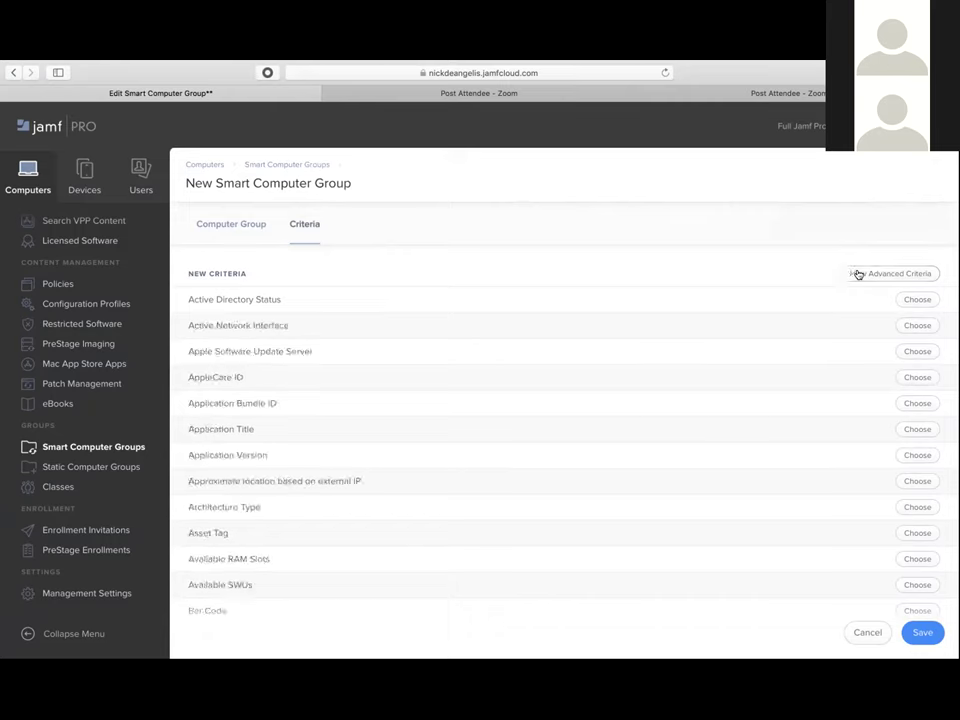
{"action": "scroll", "coordinate": [659, 396], "scroll_direction": "down", "scroll_amount": 1}
{"action": "scroll", "coordinate": [659, 396], "scroll_direction": "down", "scroll_amount": 10}
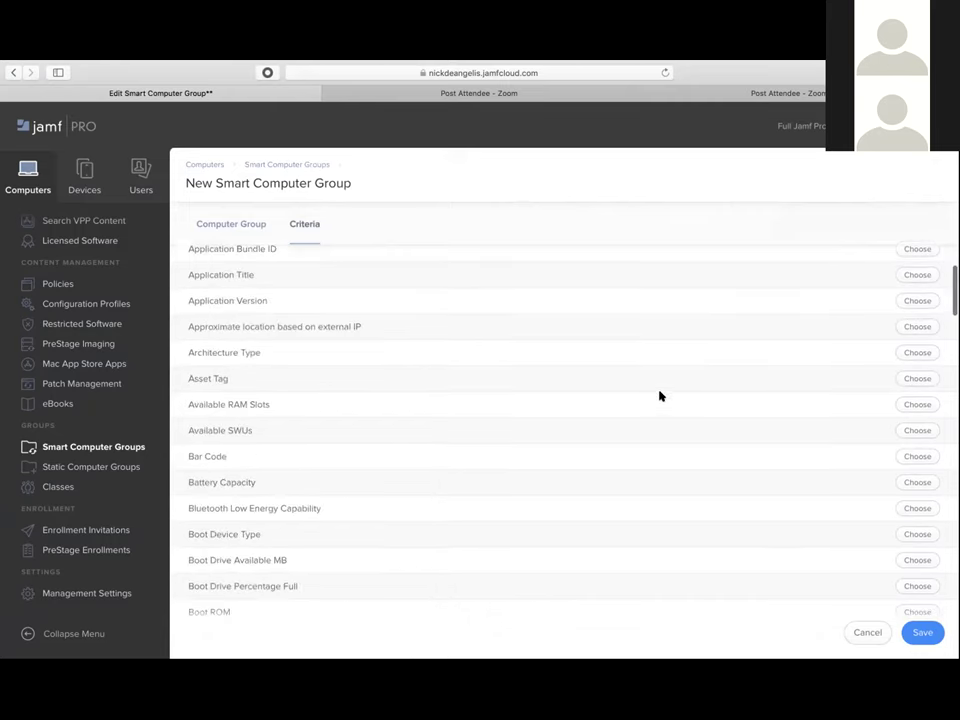
{"action": "scroll", "coordinate": [659, 396], "scroll_direction": "down", "scroll_amount": 20}
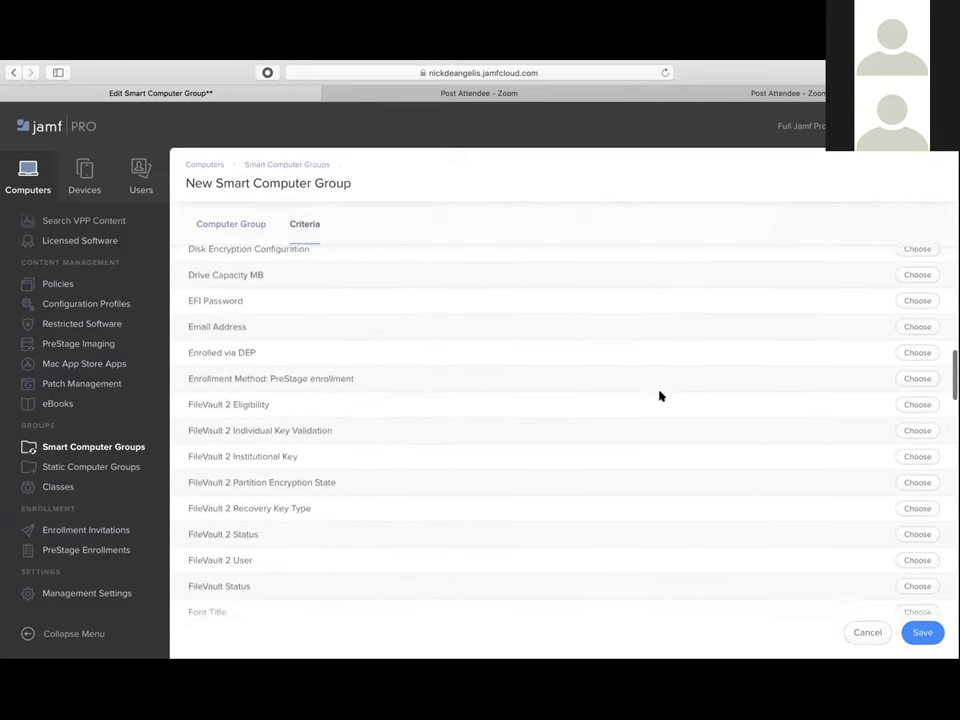
{"action": "scroll", "coordinate": [659, 396], "scroll_direction": "down", "scroll_amount": 15}
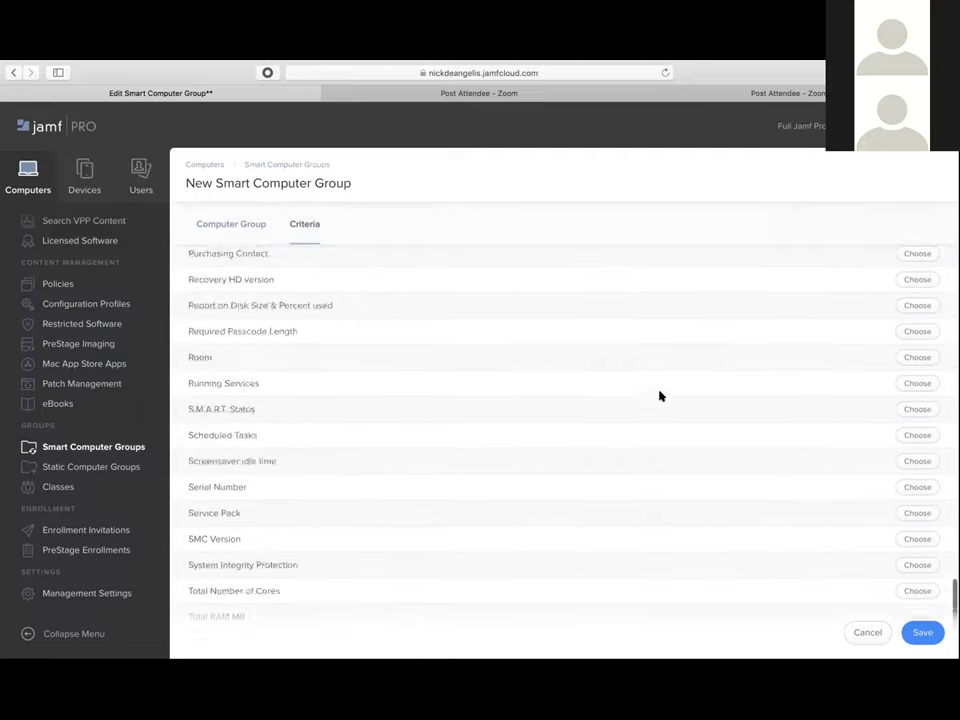
{"action": "scroll", "coordinate": [659, 396], "scroll_direction": "up", "scroll_amount": 20}
{"action": "scroll", "coordinate": [659, 396], "scroll_direction": "up", "scroll_amount": 20}
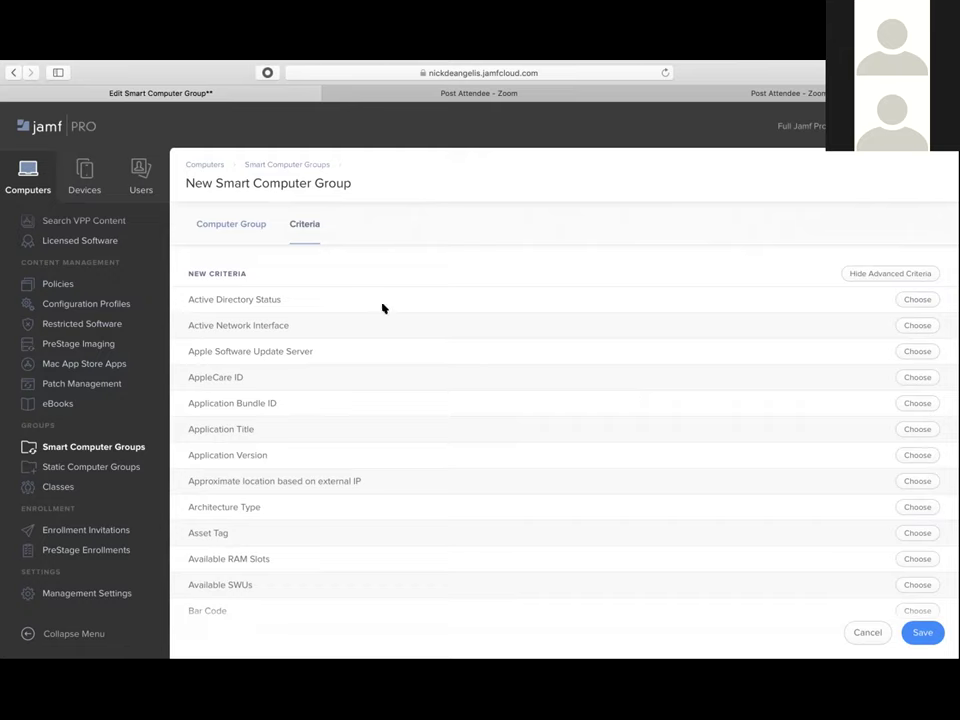
Step: Review the smart group's advanced criteria from Active Directory Status through the computer and boot drive entries
{"action": "left_click_drag", "start_coordinate": [187, 298], "coordinate": [285, 299]}
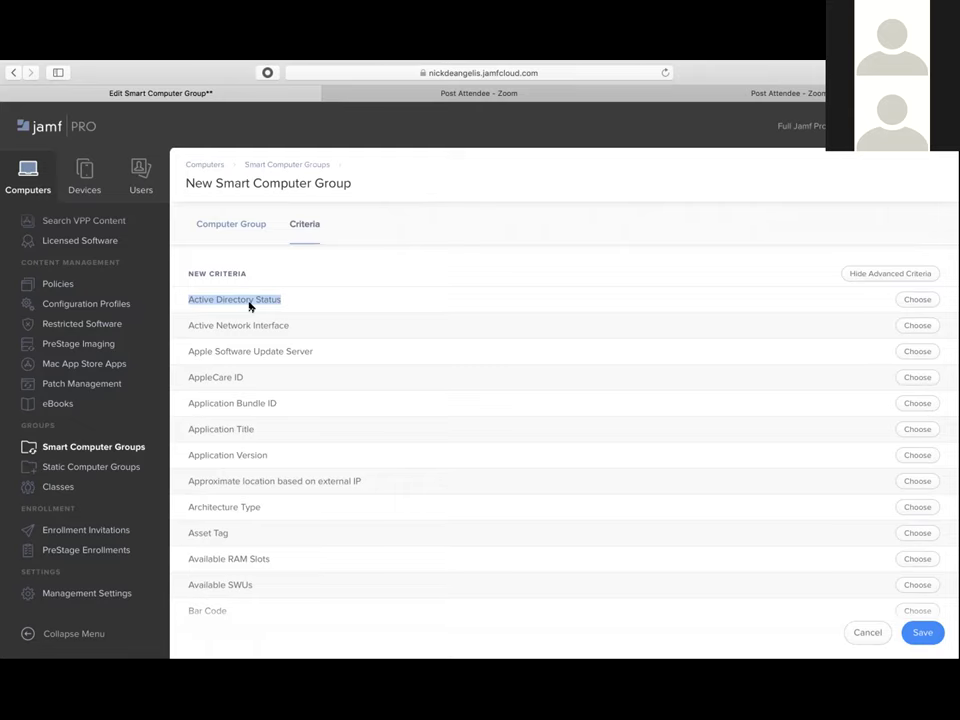
{"action": "scroll", "coordinate": [336, 405], "scroll_direction": "down", "scroll_amount": 10}
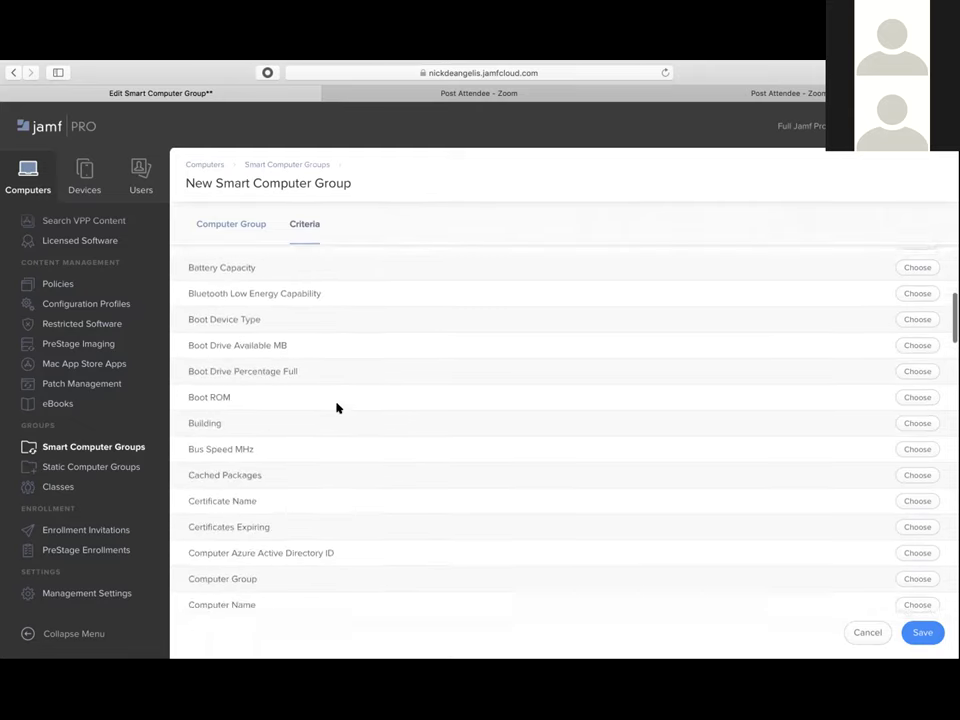
{"action": "scroll", "coordinate": [336, 407], "scroll_direction": "down", "scroll_amount": 1}
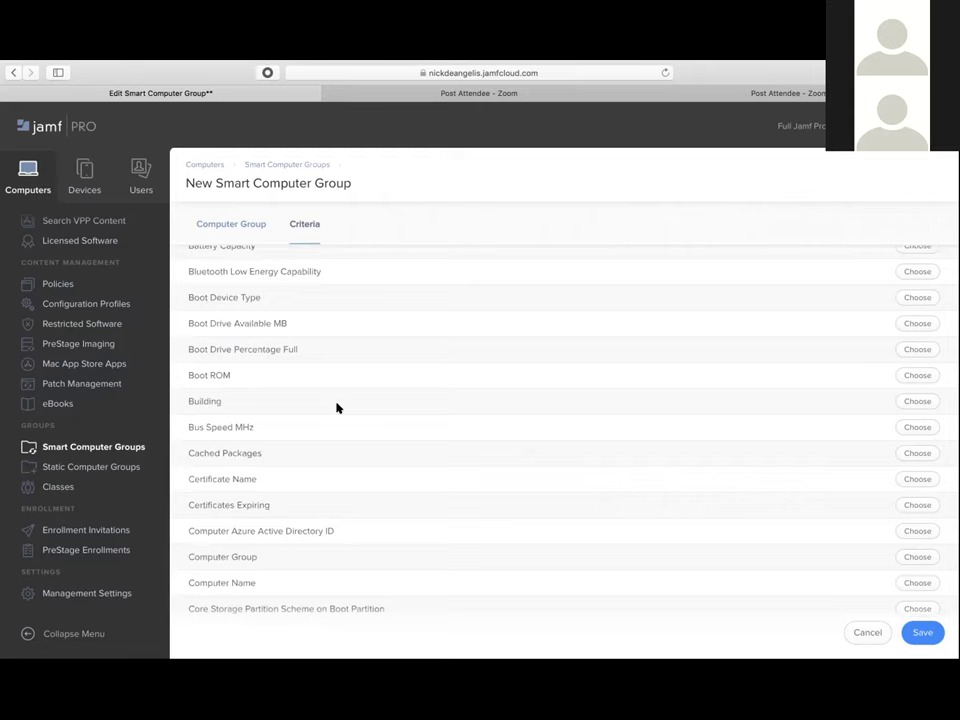
{"action": "scroll", "coordinate": [336, 407], "scroll_direction": "up", "scroll_amount": 6}
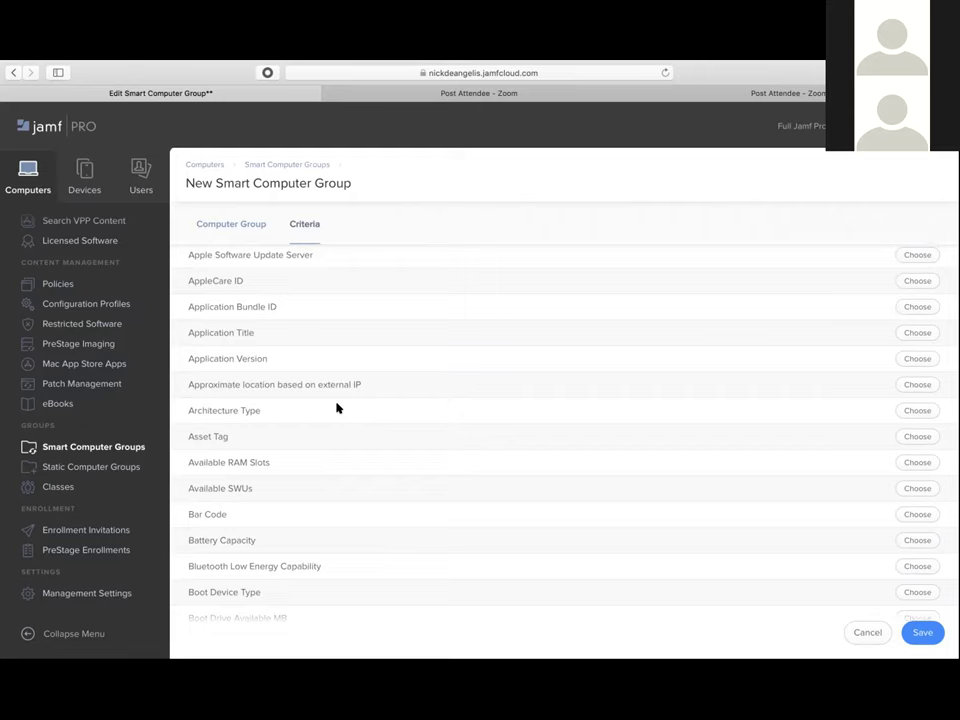
{"action": "scroll", "coordinate": [336, 407], "scroll_direction": "up", "scroll_amount": 3}
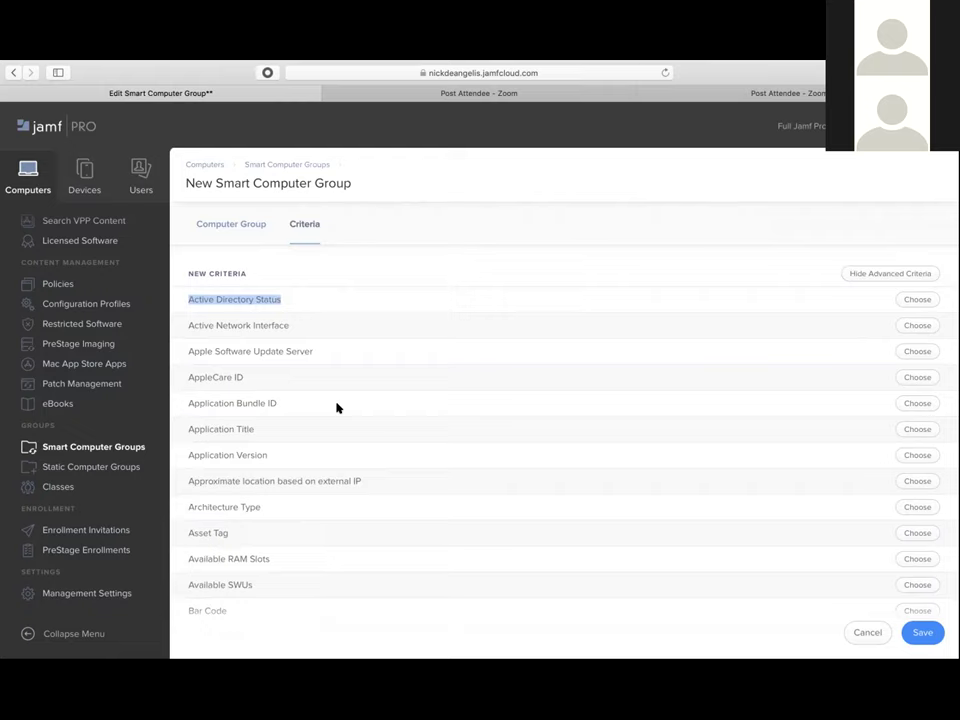
Step: Start a new static computer group and mark all three listed computers for assignment
{"action": "left_click", "coordinate": [72, 469]}
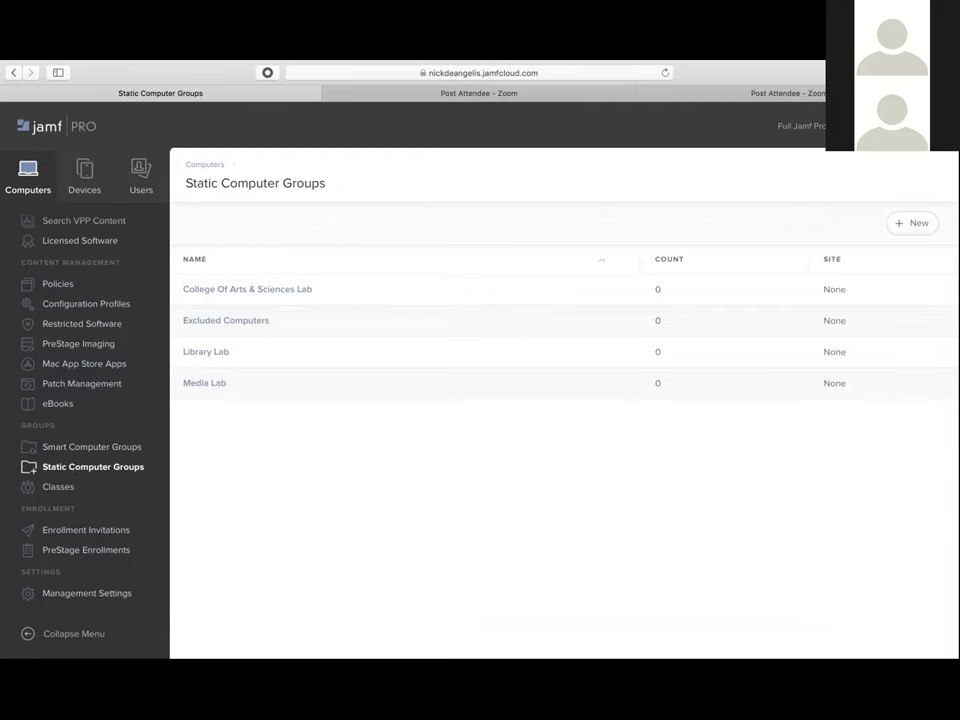
{"action": "left_click", "coordinate": [909, 224]}
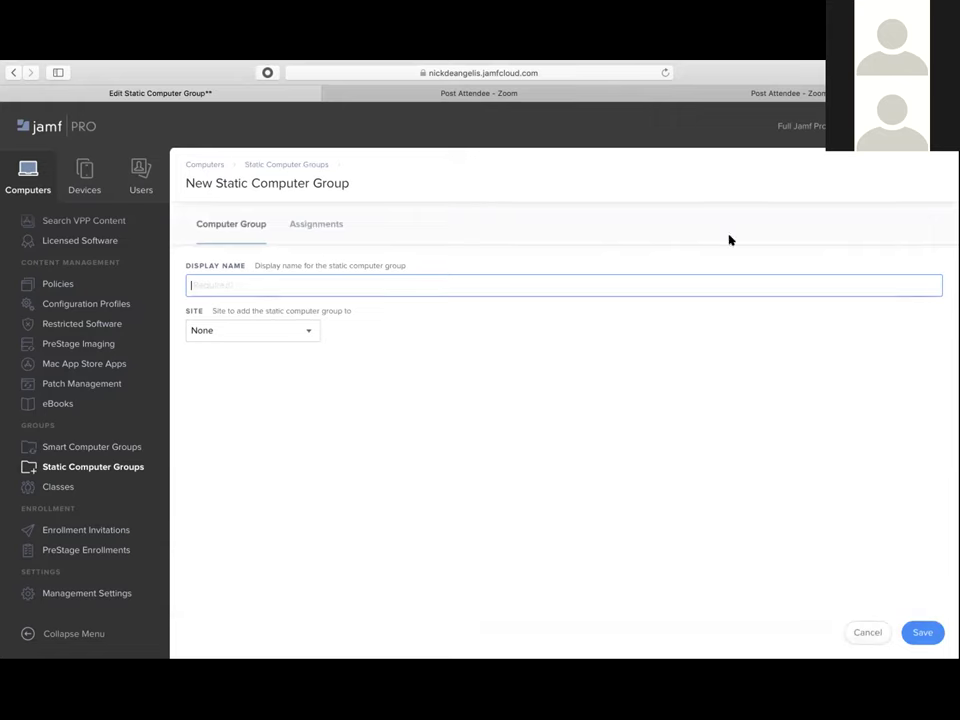
{"action": "left_click", "coordinate": [316, 226]}
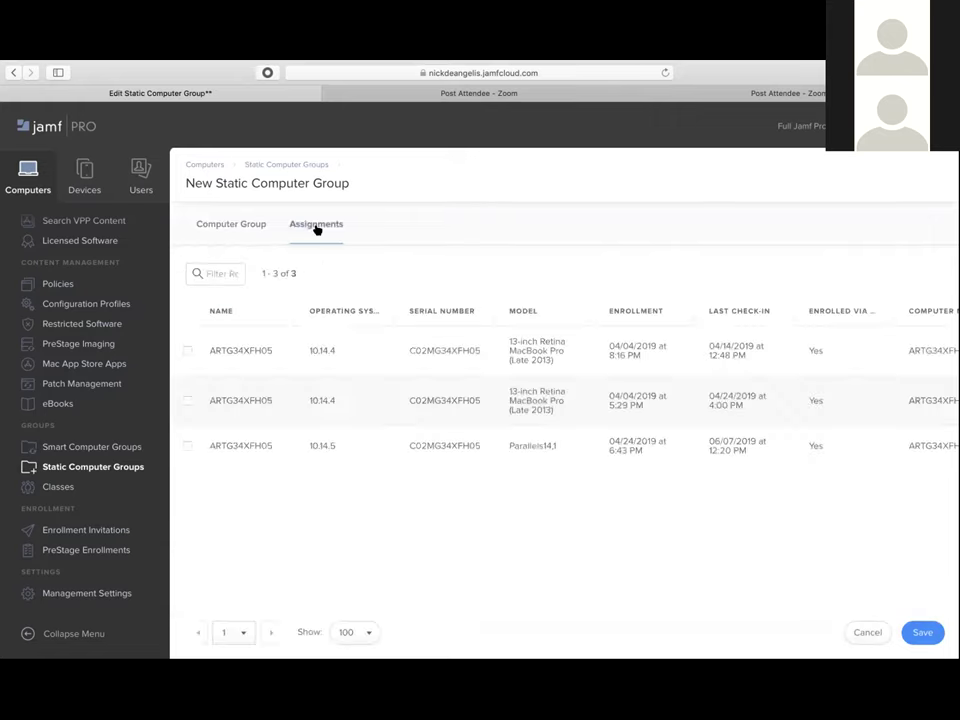
{"action": "left_click", "coordinate": [187, 351]}
{"action": "left_click", "coordinate": [187, 400]}
{"action": "left_click", "coordinate": [187, 446]}
Step: Open the AD Bind Profile configuration profile for editing and examine its scope's deployment target types and limitations
{"action": "left_click", "coordinate": [97, 308]}
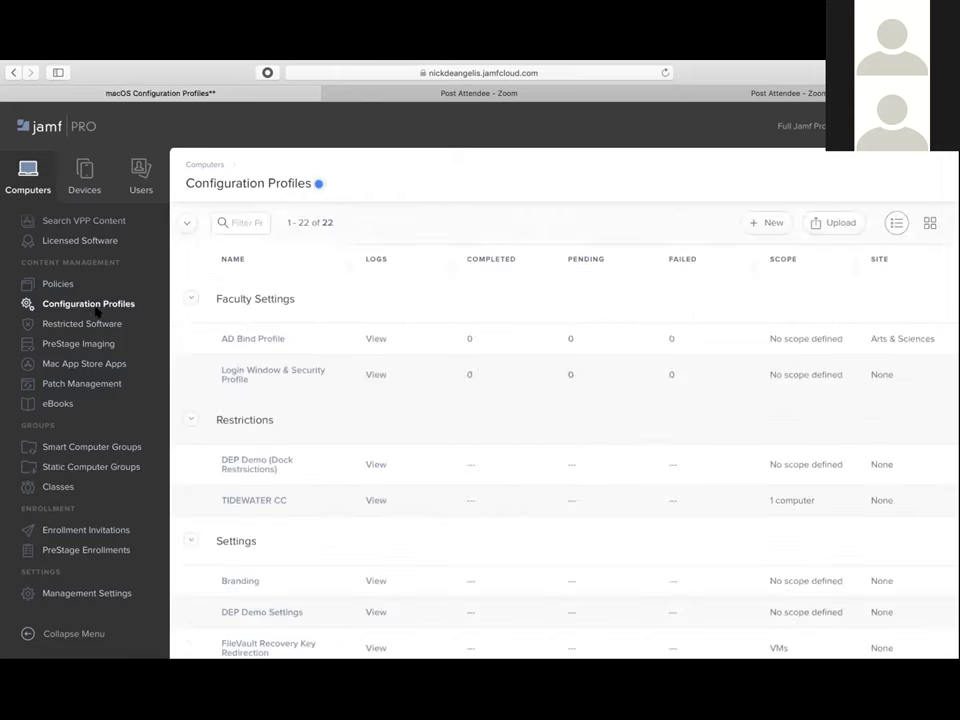
{"action": "left_click", "coordinate": [238, 338]}
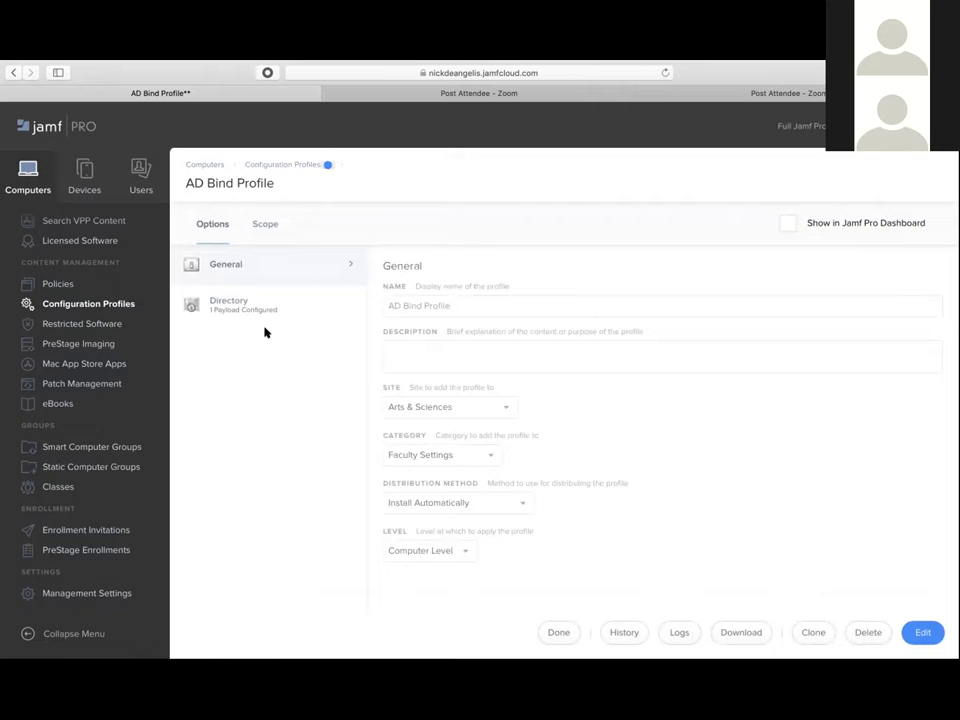
{"action": "left_click", "coordinate": [918, 633]}
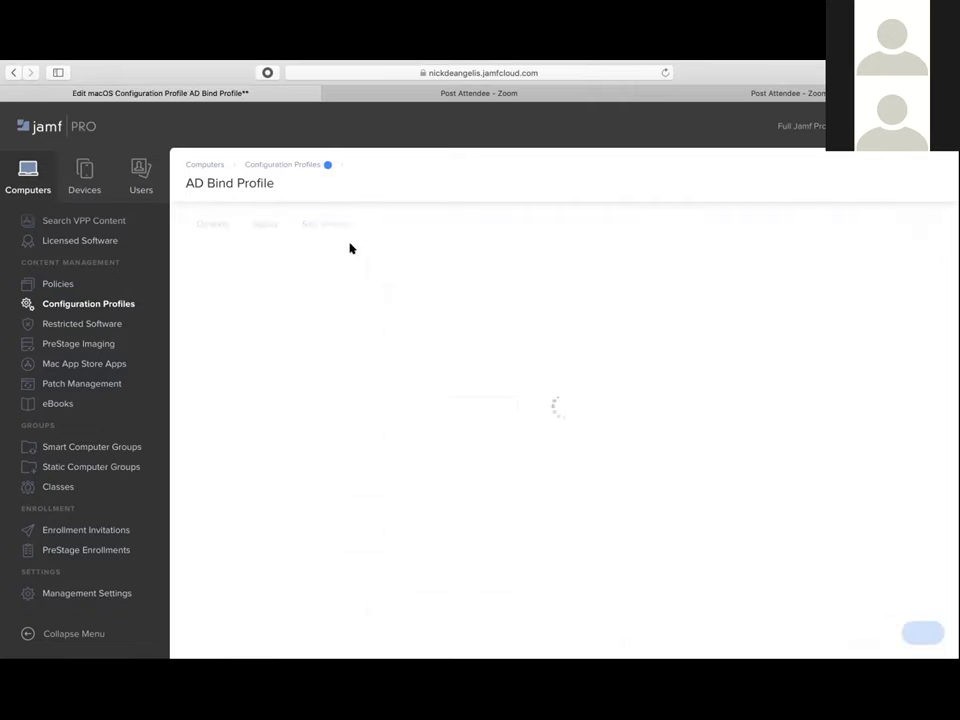
{"action": "left_click", "coordinate": [265, 225]}
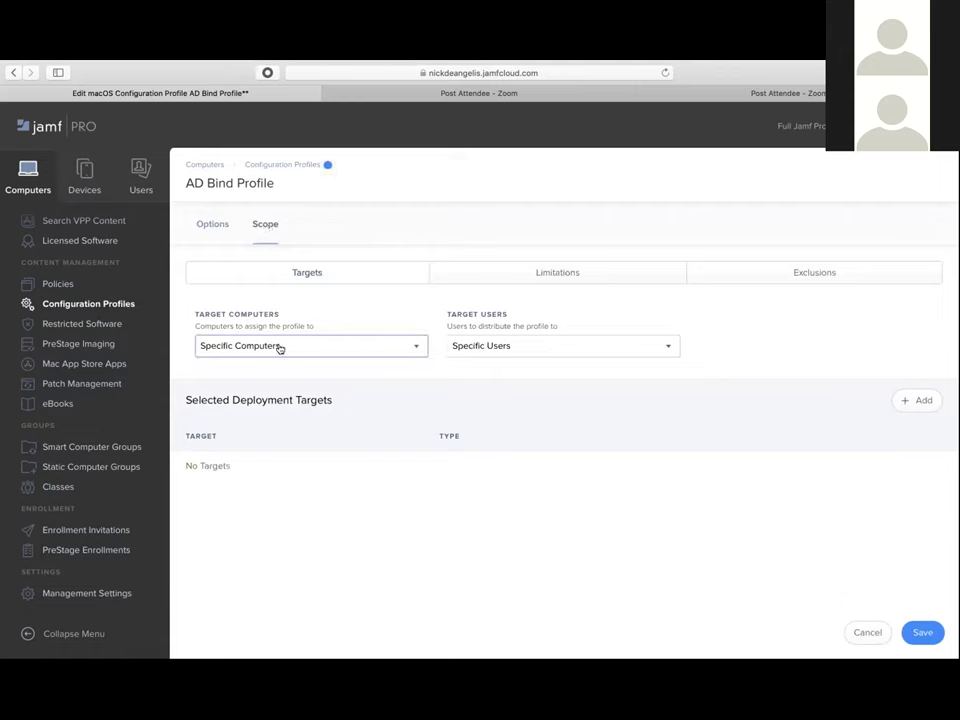
{"action": "left_click", "coordinate": [922, 401]}
{"action": "left_click", "coordinate": [352, 379]}
{"action": "left_click", "coordinate": [272, 375]}
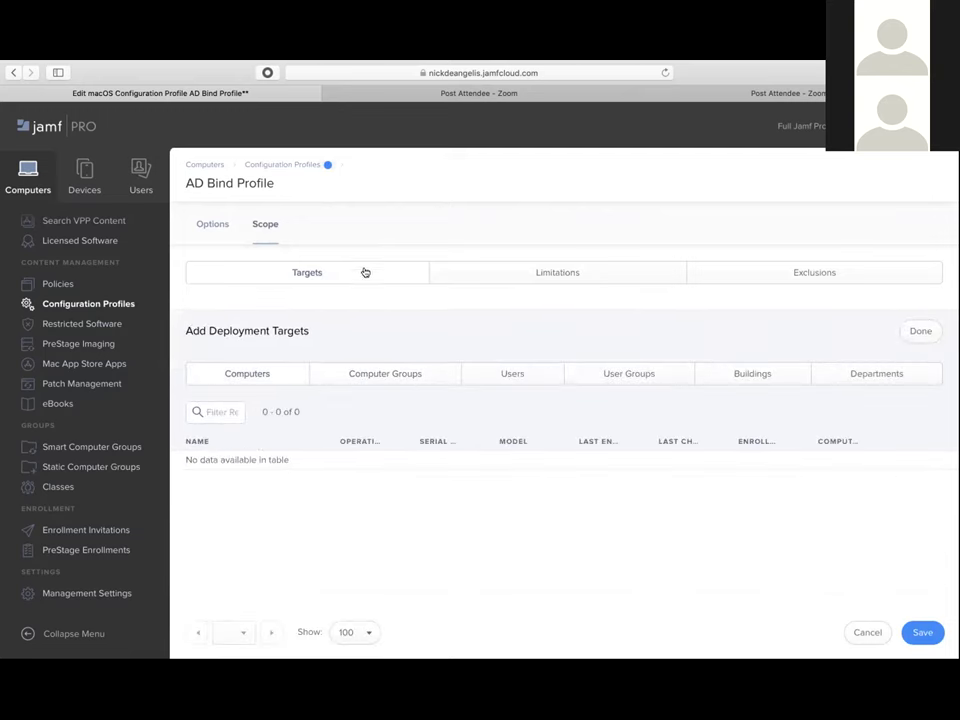
{"action": "left_click", "coordinate": [510, 272]}
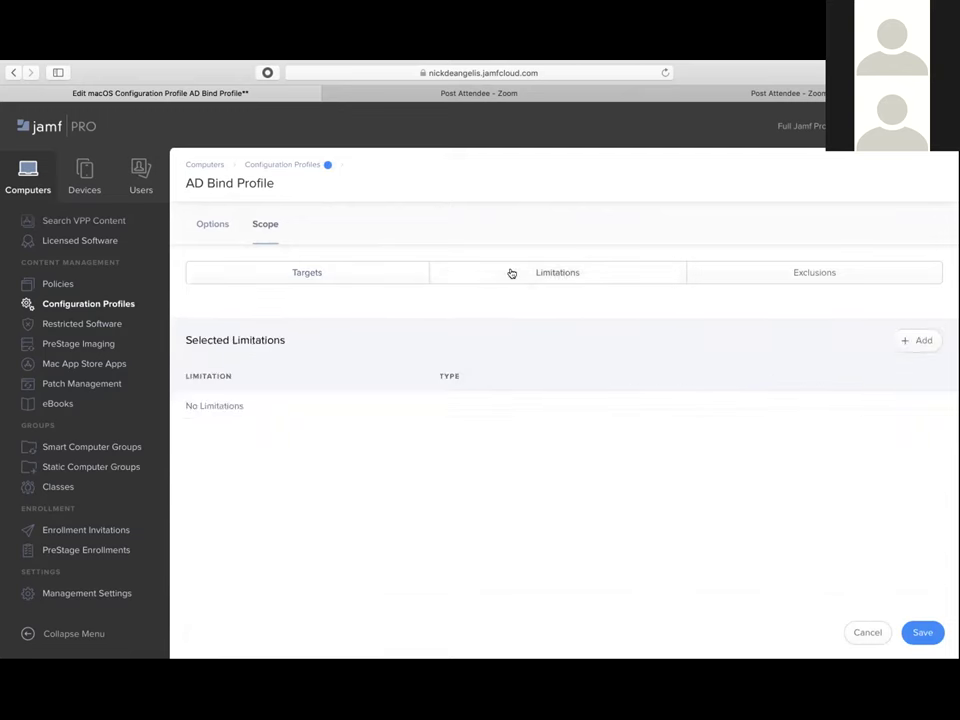
{"action": "left_click", "coordinate": [338, 269]}
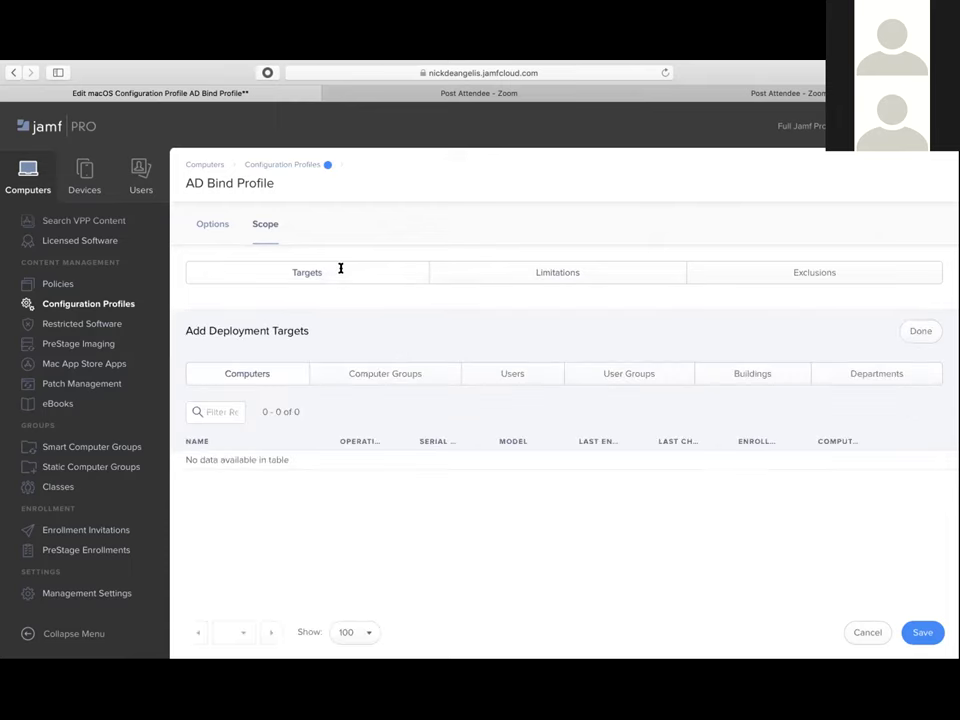
Step: Look through the AD Bind Profile's payload options, cancel the editing and return to the list of configuration profiles
{"action": "left_click", "coordinate": [200, 228]}
{"action": "scroll", "coordinate": [364, 388], "scroll_direction": "down", "scroll_amount": 5}
{"action": "scroll", "coordinate": [364, 388], "scroll_direction": "up", "scroll_amount": 5}
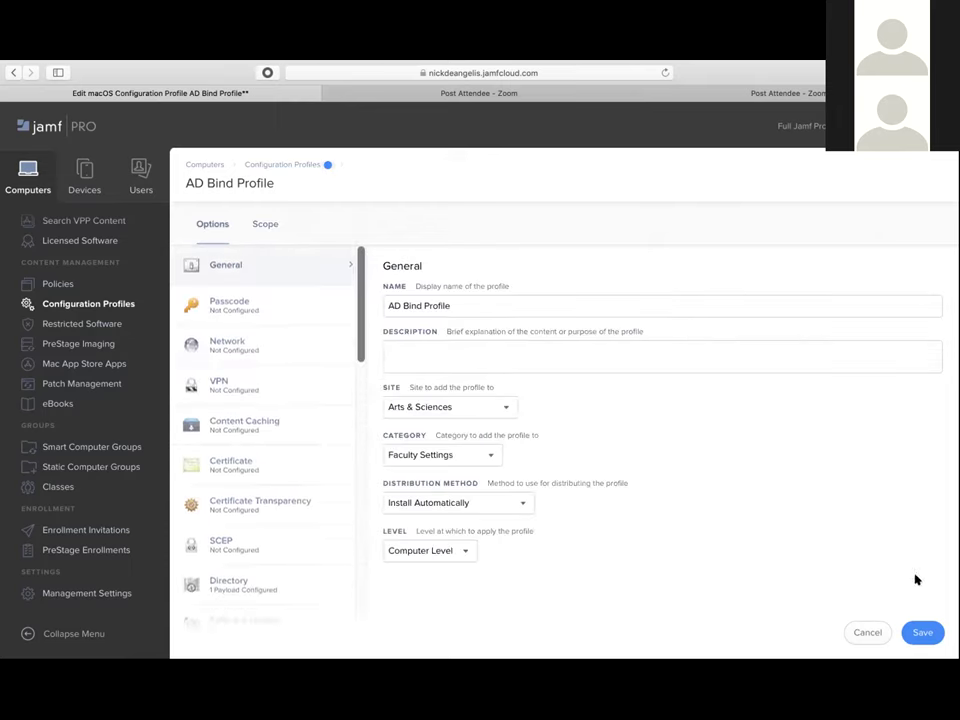
{"action": "left_click", "coordinate": [866, 632]}
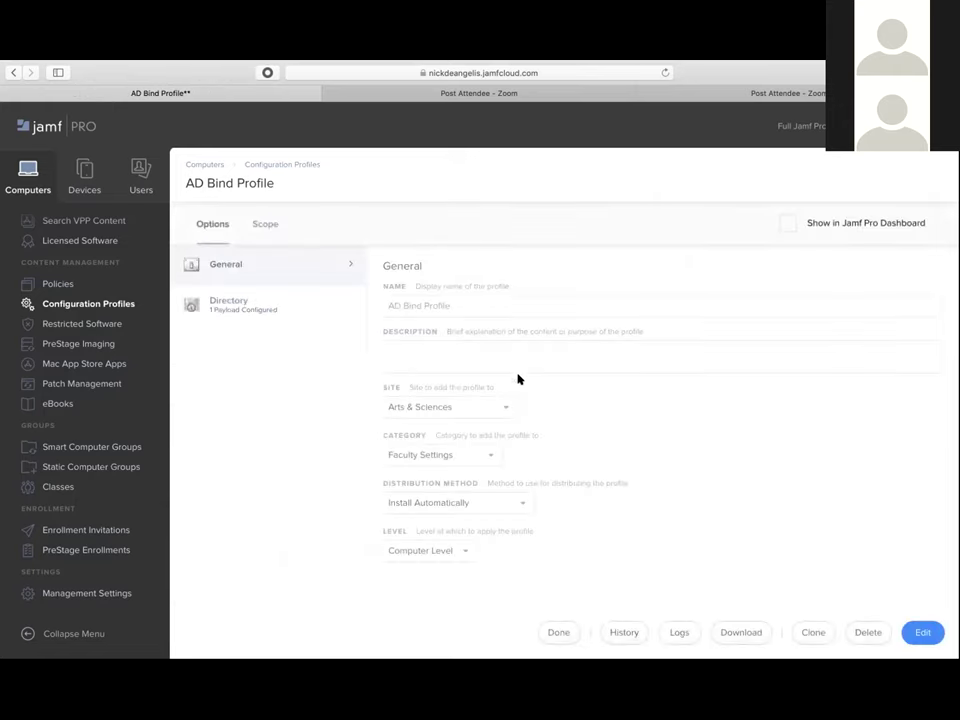
{"action": "left_click", "coordinate": [556, 632]}
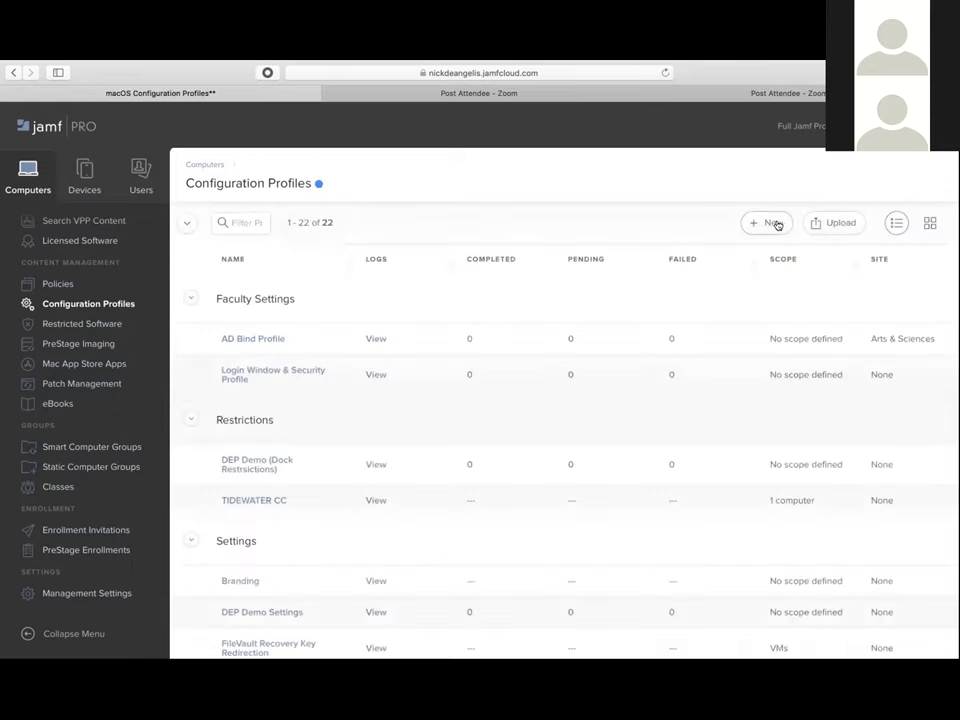
Step: Start a new macOS configuration profile and set its target computers to All Computers
{"action": "left_click", "coordinate": [777, 224]}
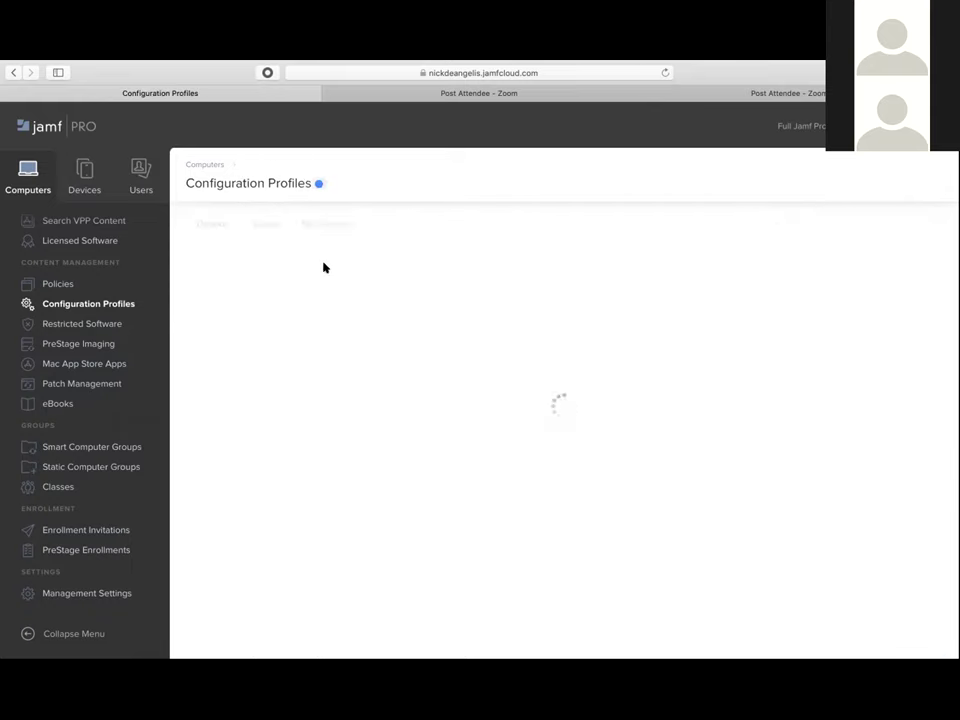
{"action": "left_click", "coordinate": [266, 226]}
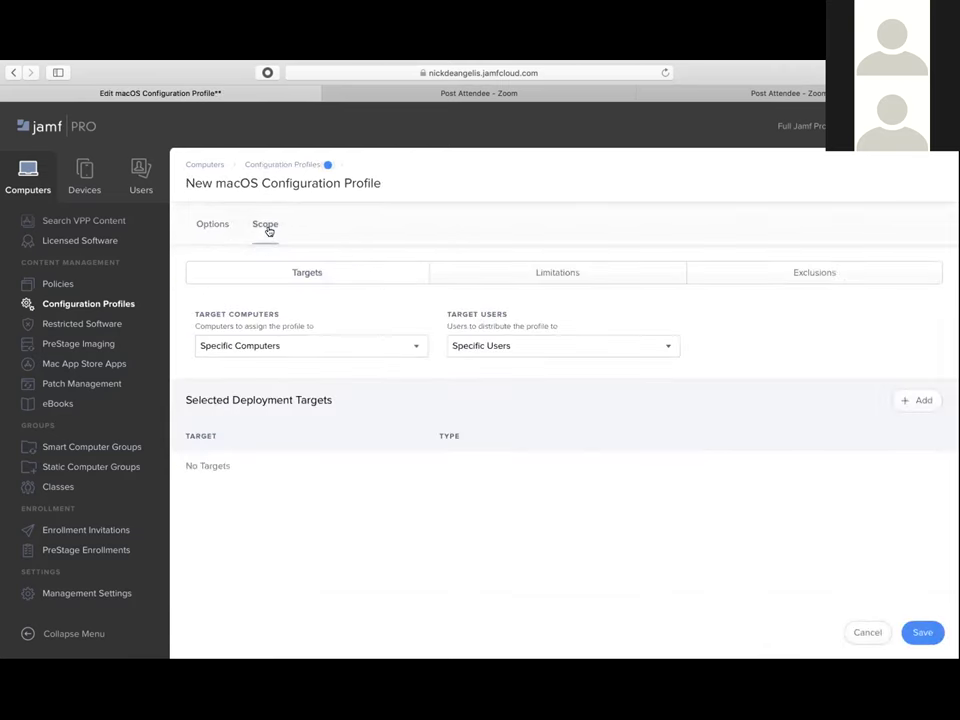
{"action": "left_click", "coordinate": [274, 345]}
{"action": "left_click", "coordinate": [275, 335]}
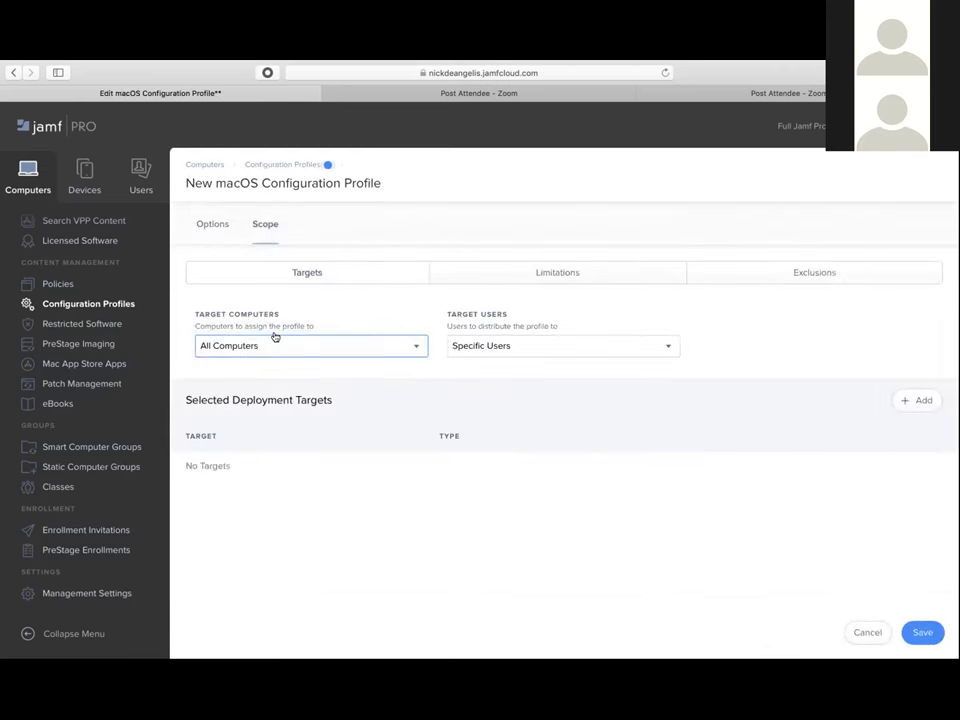
Step: Examine the computers and computer groups that can be added as exclusions to the new profile's scope
{"action": "left_click", "coordinate": [784, 273]}
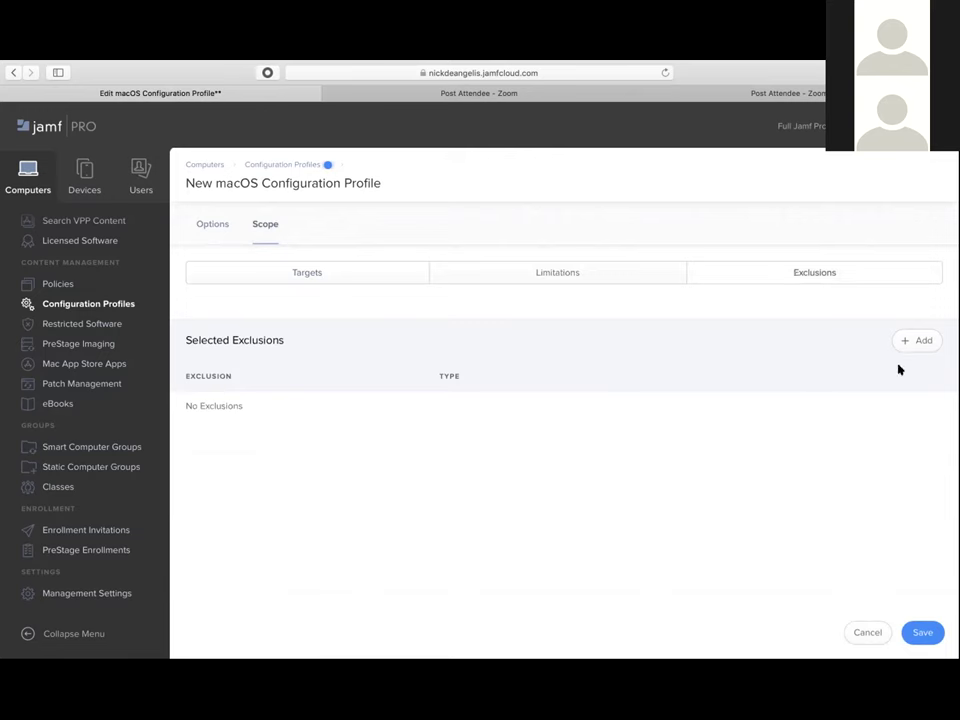
{"action": "left_click", "coordinate": [917, 340]}
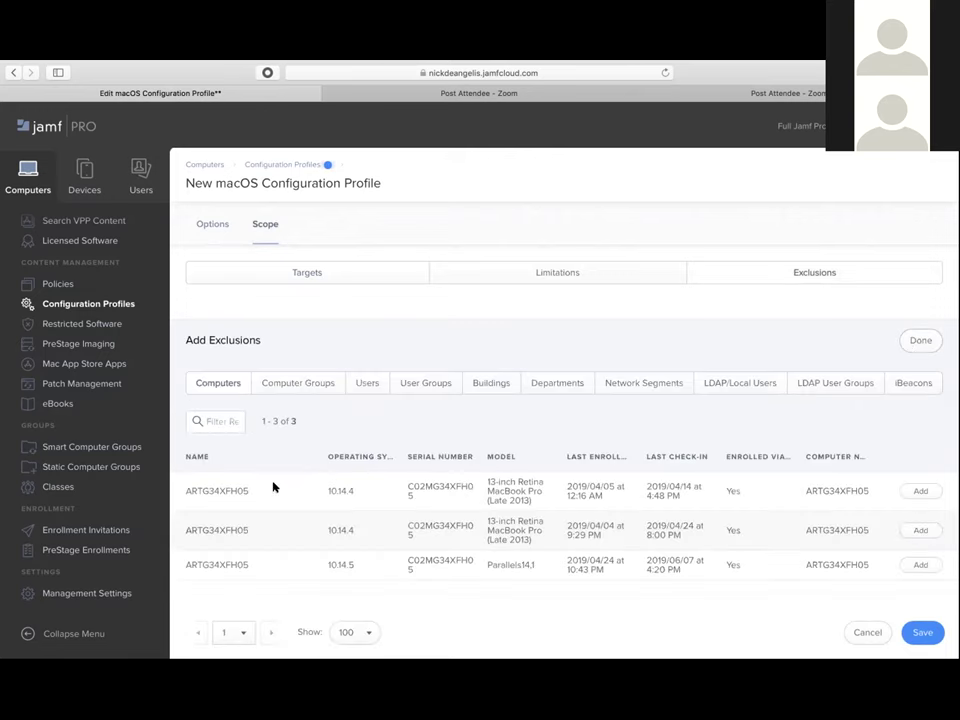
{"action": "left_click", "coordinate": [299, 381]}
{"action": "scroll", "coordinate": [261, 503], "scroll_direction": "down", "scroll_amount": 5}
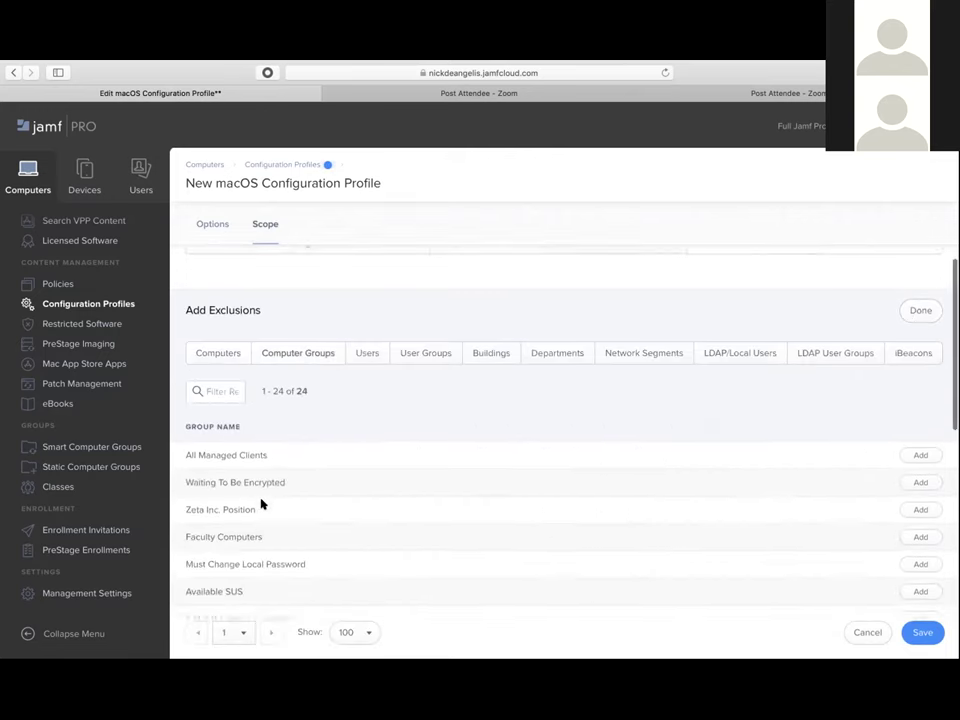
{"action": "scroll", "coordinate": [261, 503], "scroll_direction": "down", "scroll_amount": 8}
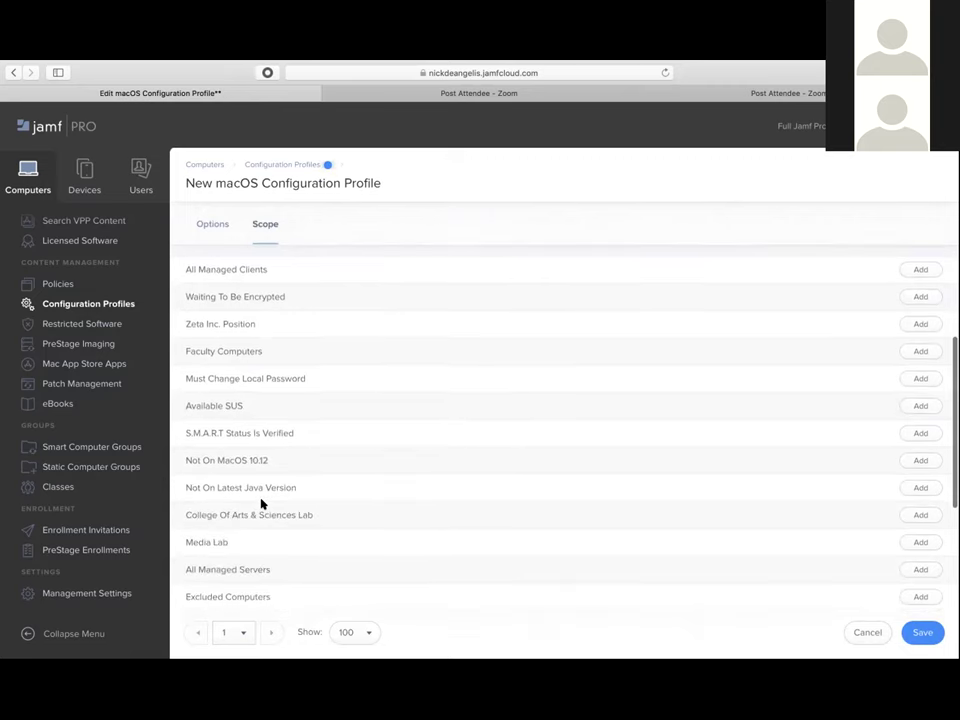
{"action": "scroll", "coordinate": [261, 503], "scroll_direction": "down", "scroll_amount": 3}
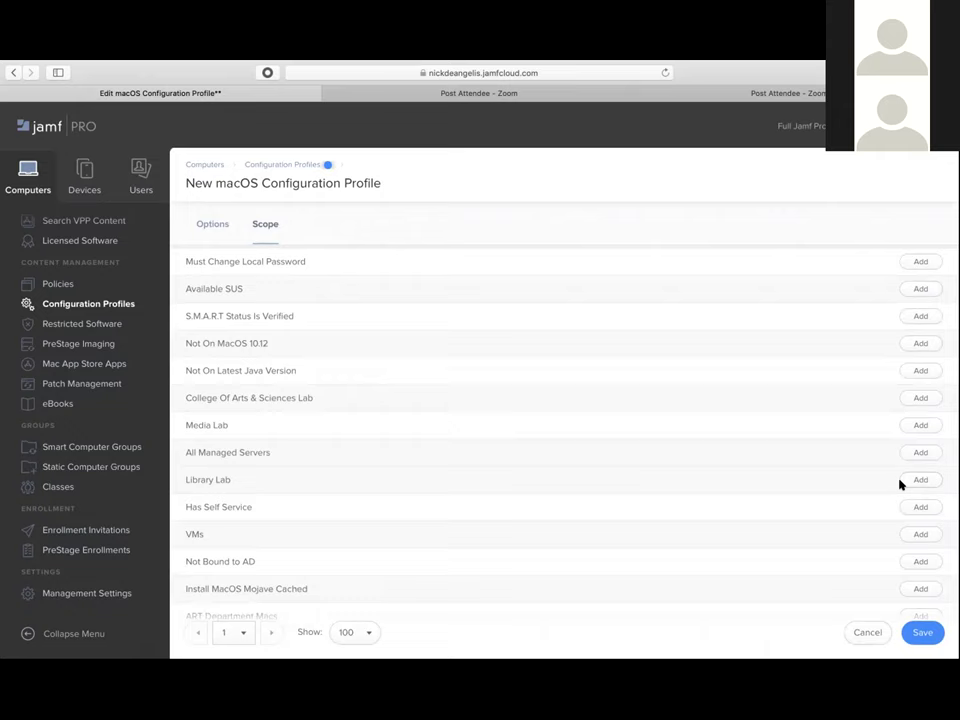
{"action": "scroll", "coordinate": [486, 441], "scroll_direction": "up", "scroll_amount": 10}
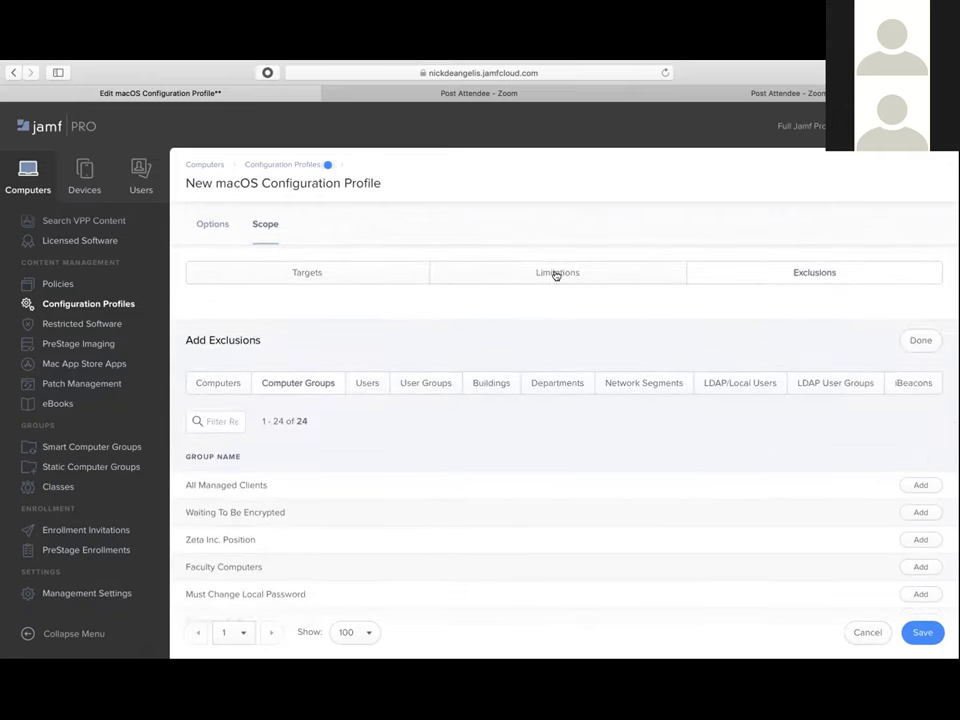
Step: Check the new profile's general options, and compare its scope targets with its exclusions
{"action": "left_click", "coordinate": [209, 227]}
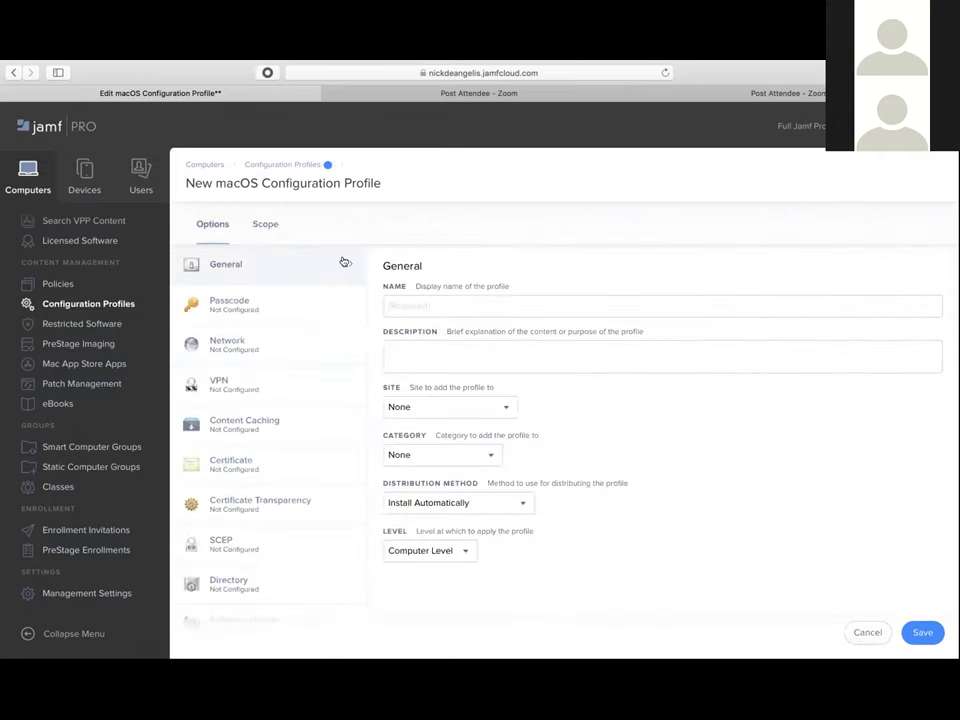
{"action": "left_click", "coordinate": [268, 222]}
{"action": "left_click", "coordinate": [358, 276]}
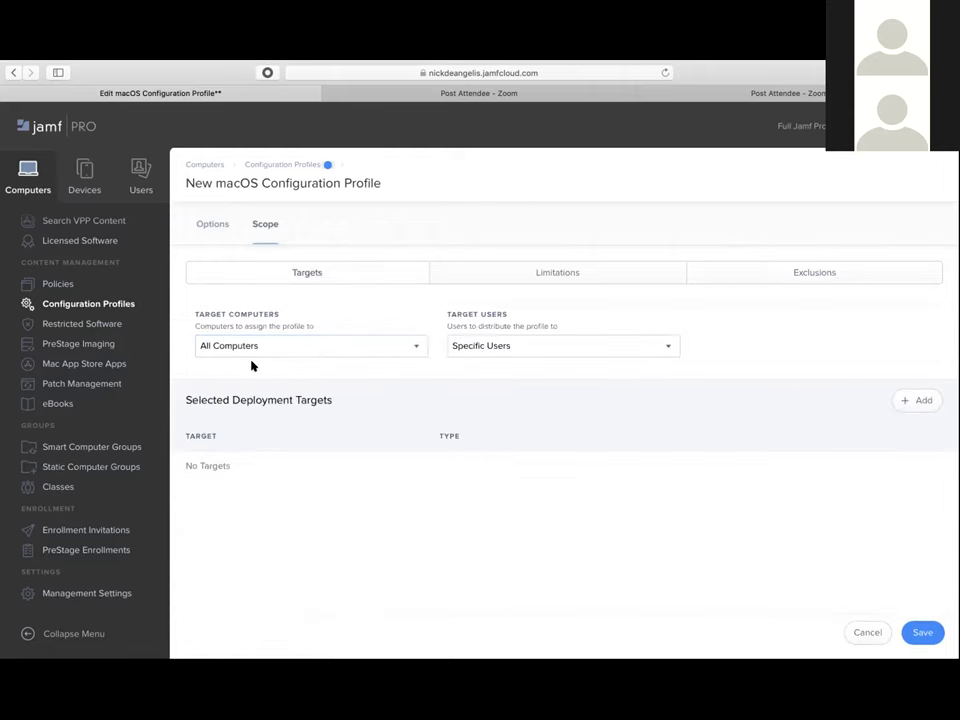
{"action": "left_click", "coordinate": [798, 274]}
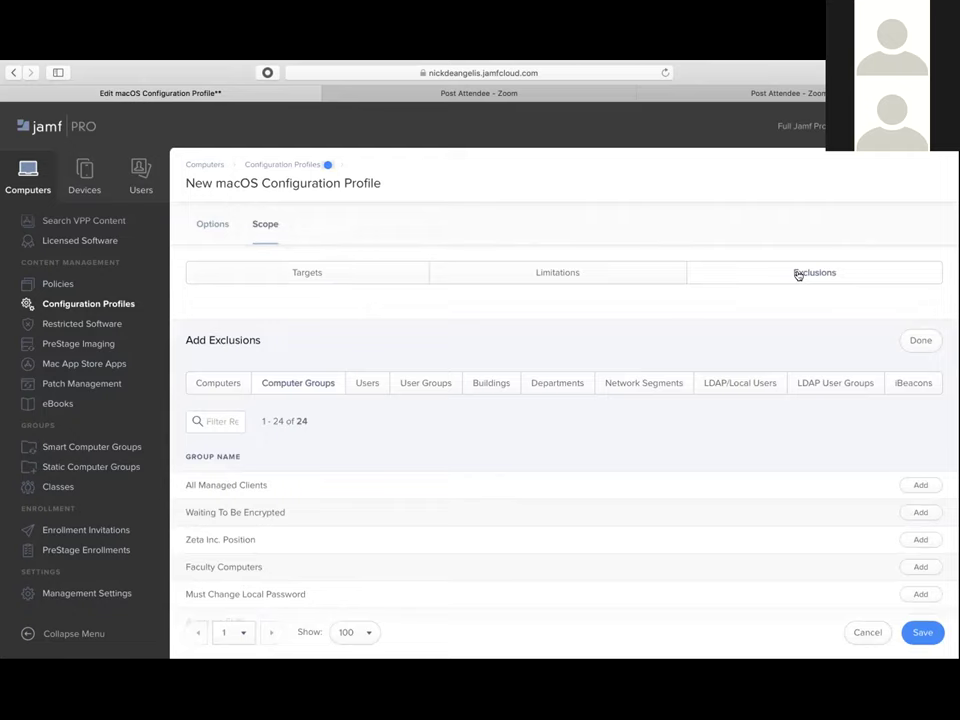
Step: Try adding an LDAP or local username as a scope limitation, and discard the new configuration profile
{"action": "left_click", "coordinate": [568, 281]}
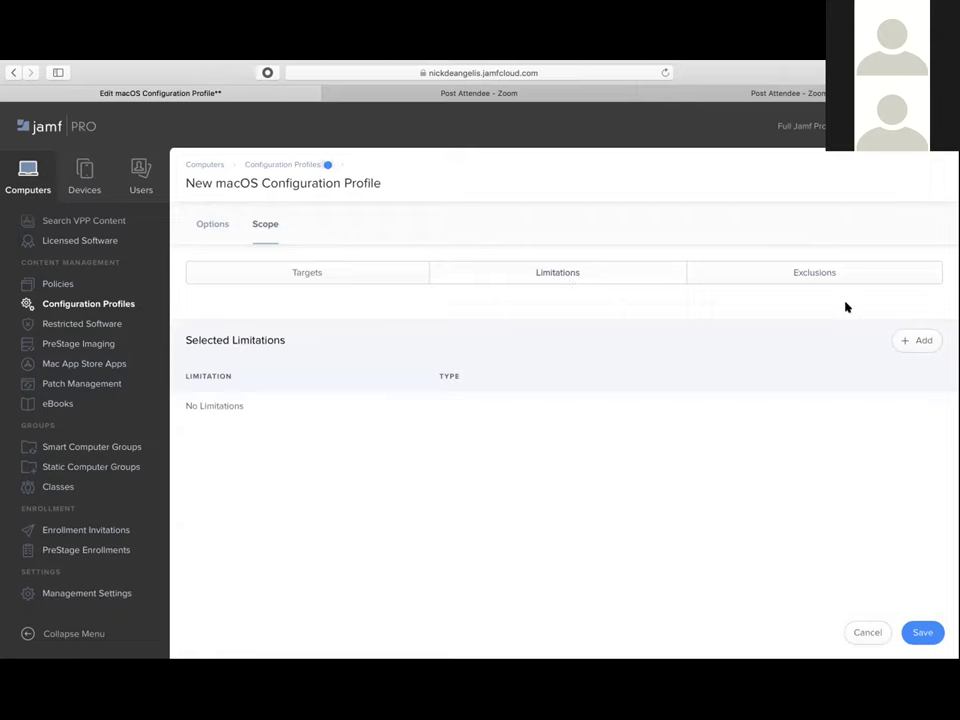
{"action": "left_click", "coordinate": [917, 340]}
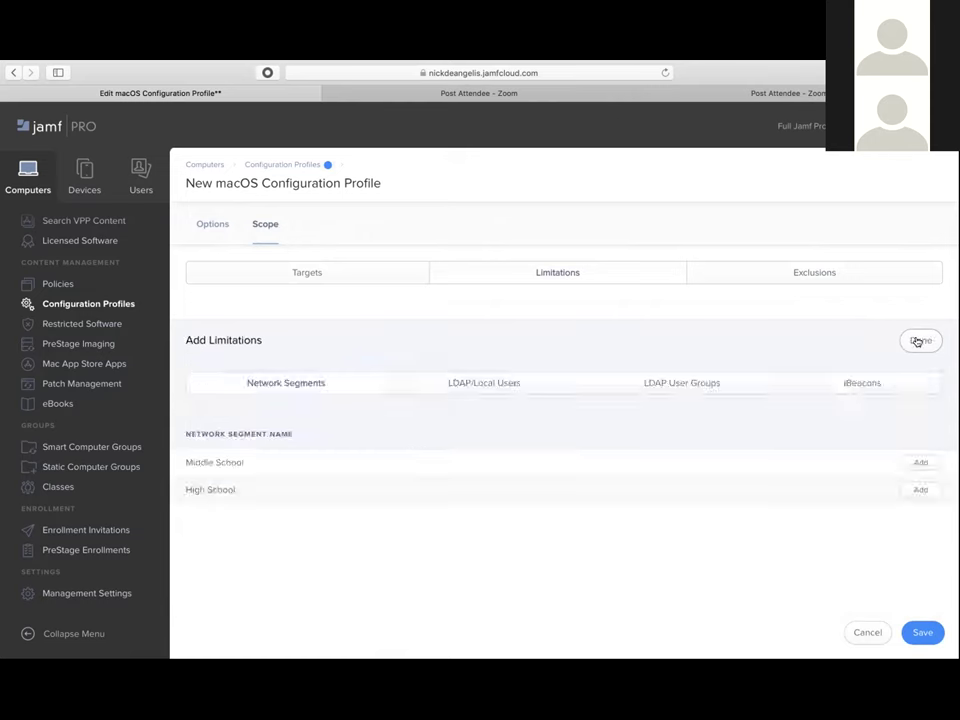
{"action": "left_click", "coordinate": [525, 391]}
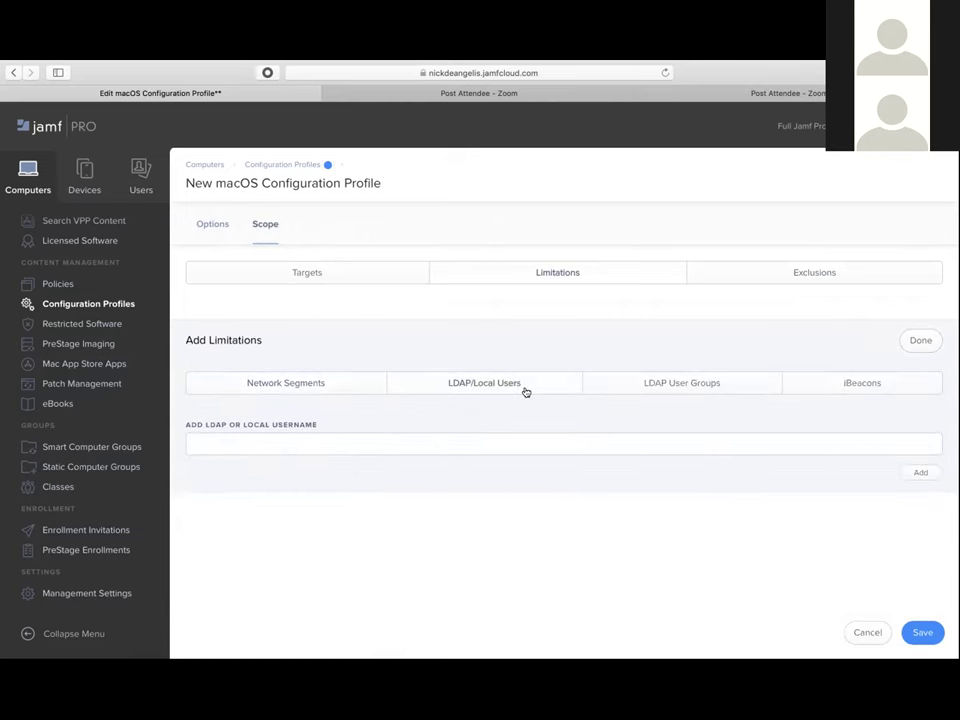
{"action": "left_click", "coordinate": [449, 444]}
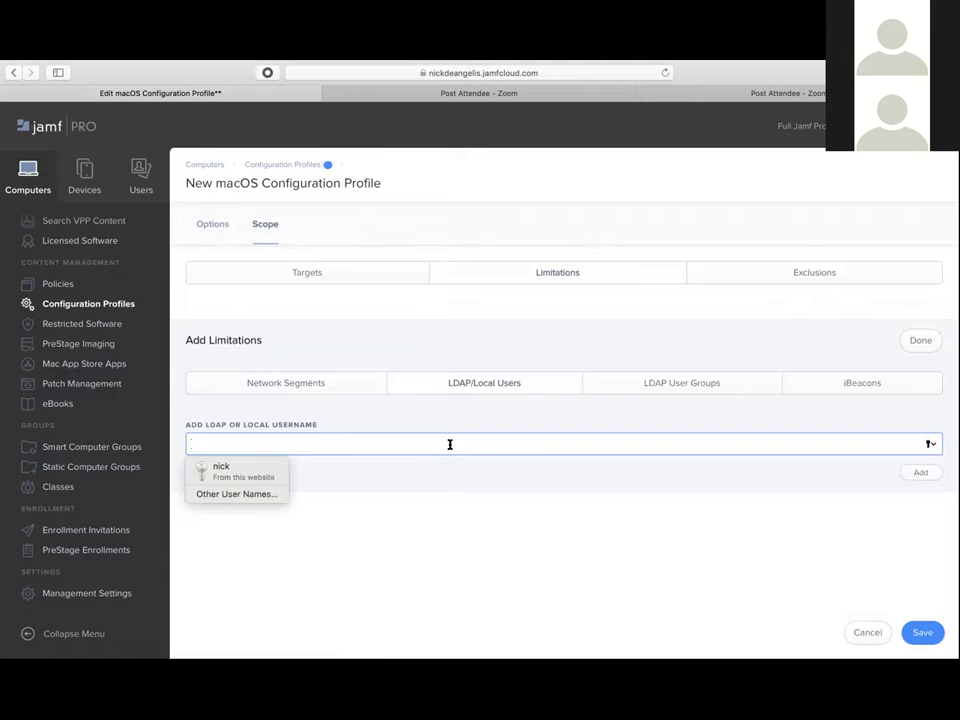
{"action": "type", "text": "moog"}
{"action": "left_click", "coordinate": [919, 473]}
{"action": "left_click", "coordinate": [855, 630]}
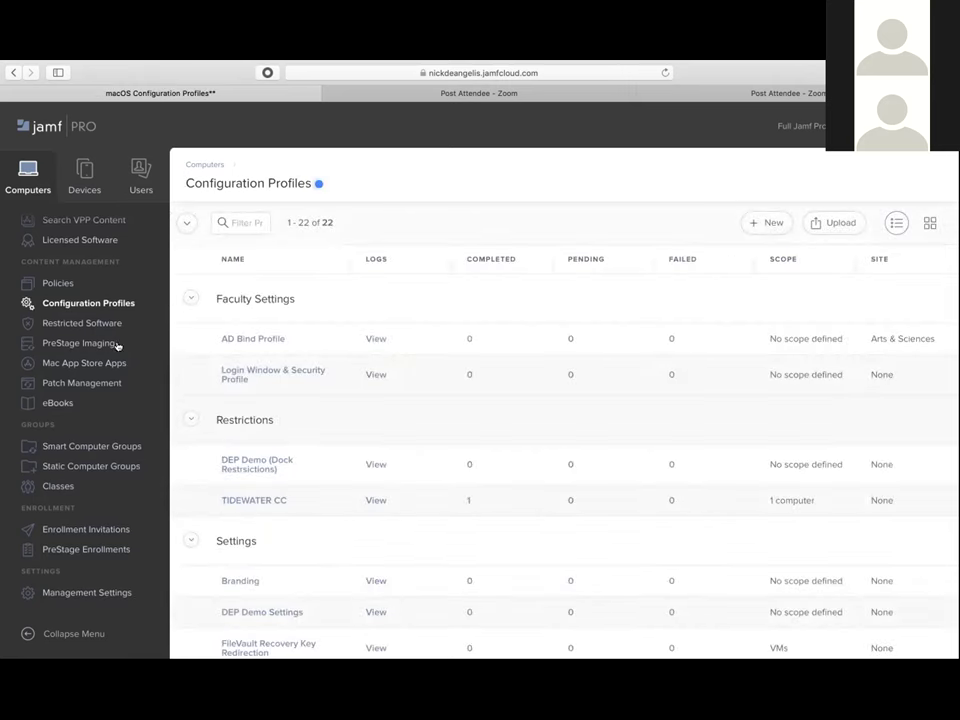
Step: Start a new computer PreStage enrollment and check which devices its scope offers
{"action": "left_click", "coordinate": [78, 551]}
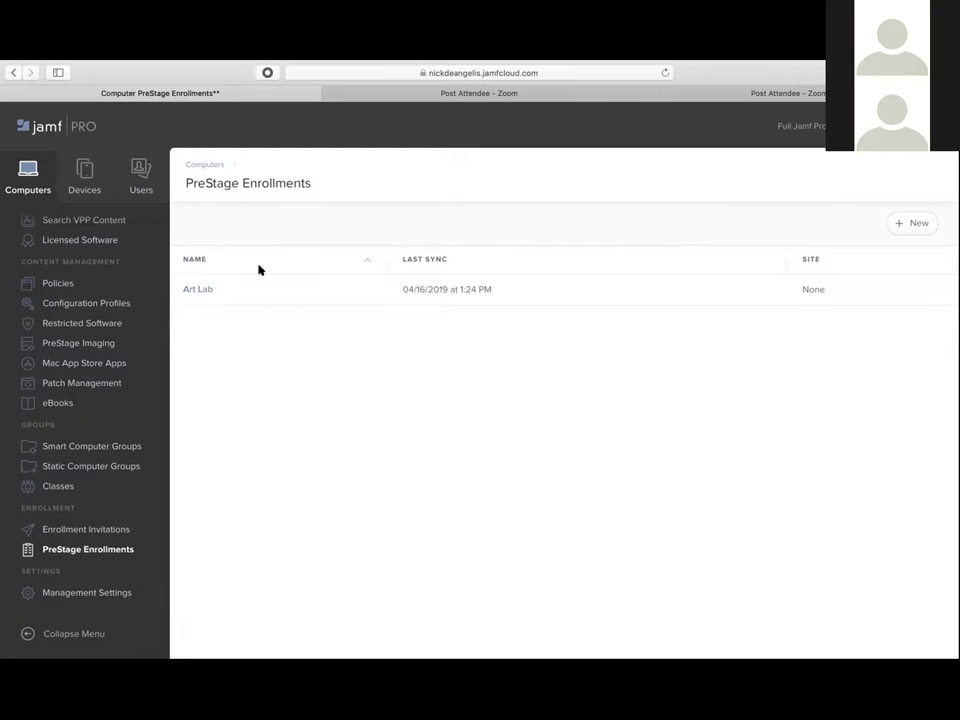
{"action": "left_click", "coordinate": [906, 227]}
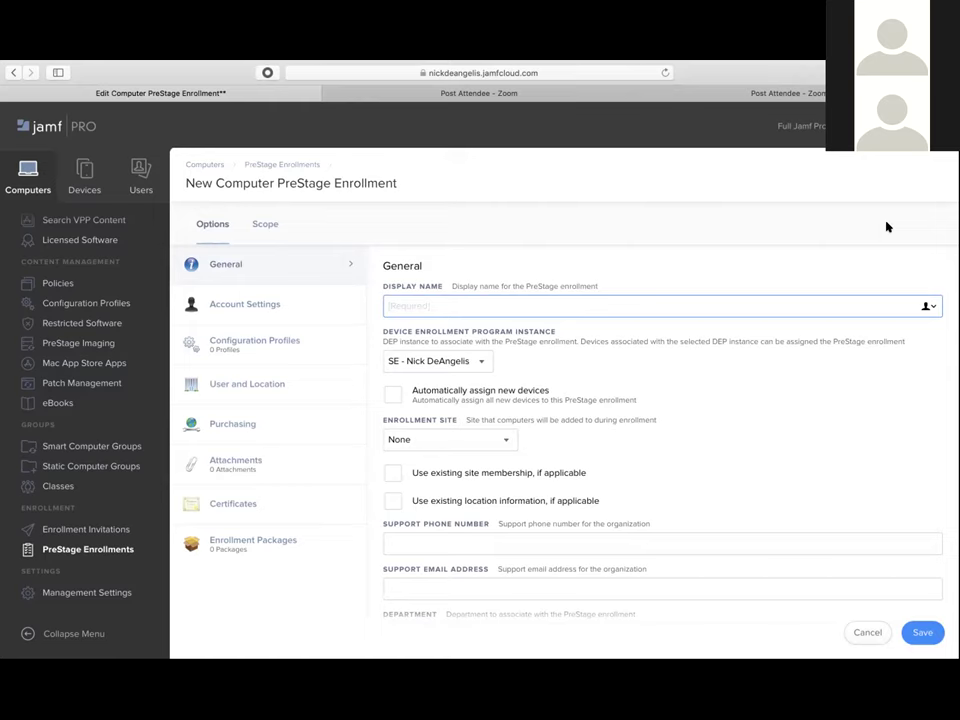
{"action": "left_click", "coordinate": [272, 224]}
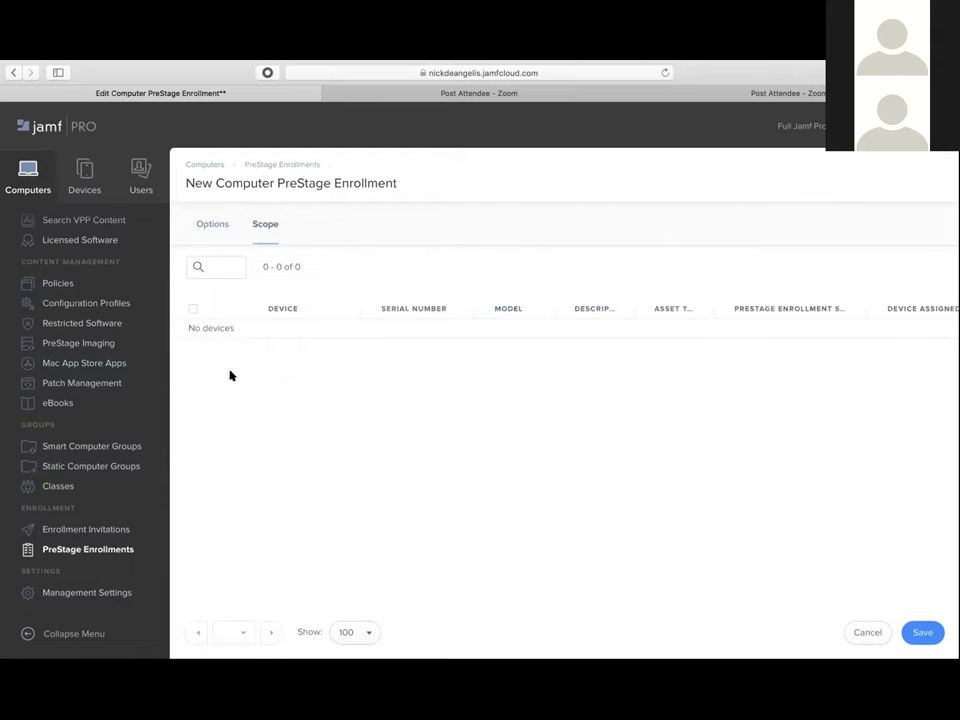
{"action": "left_click", "coordinate": [212, 225]}
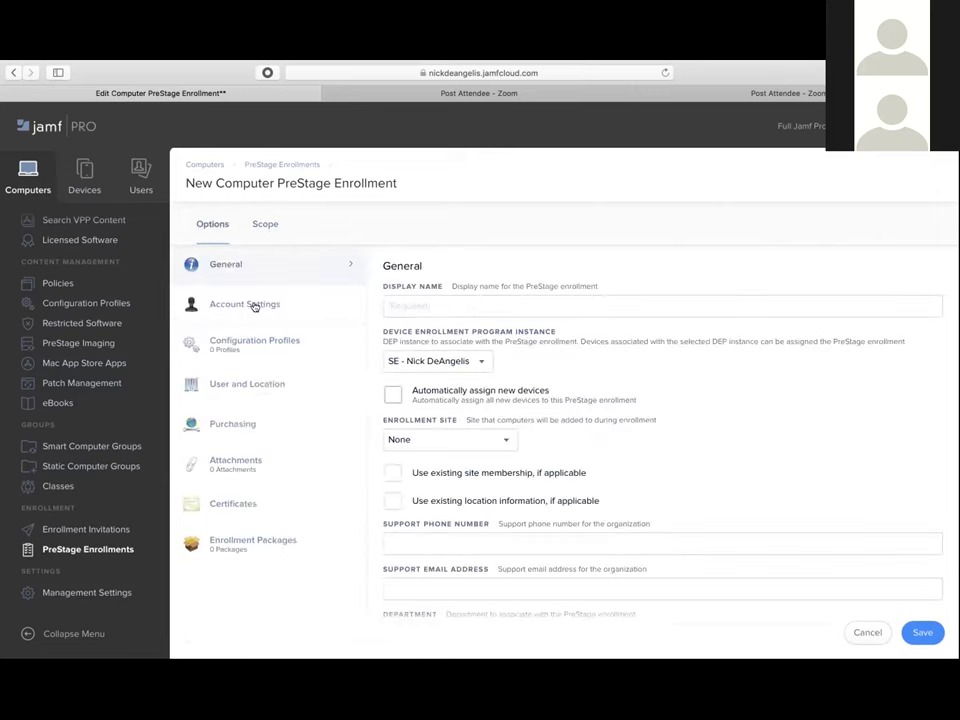
Step: Configure the PreStage enrollment's account settings to create an additional local administrator account that is hidden from users
{"action": "left_click", "coordinate": [250, 305]}
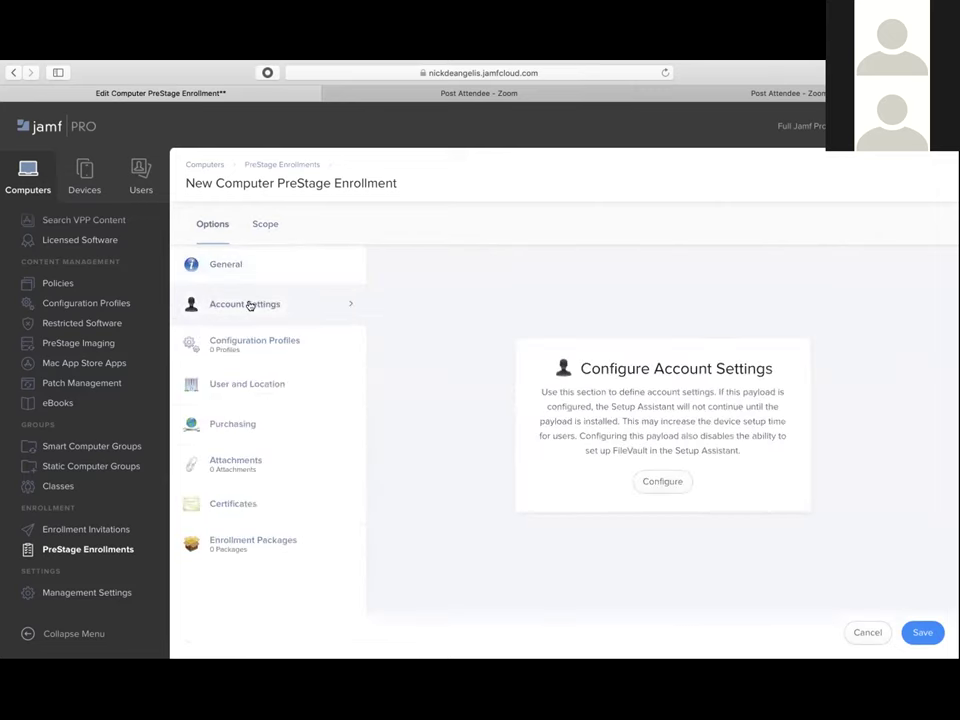
{"action": "left_click", "coordinate": [655, 488]}
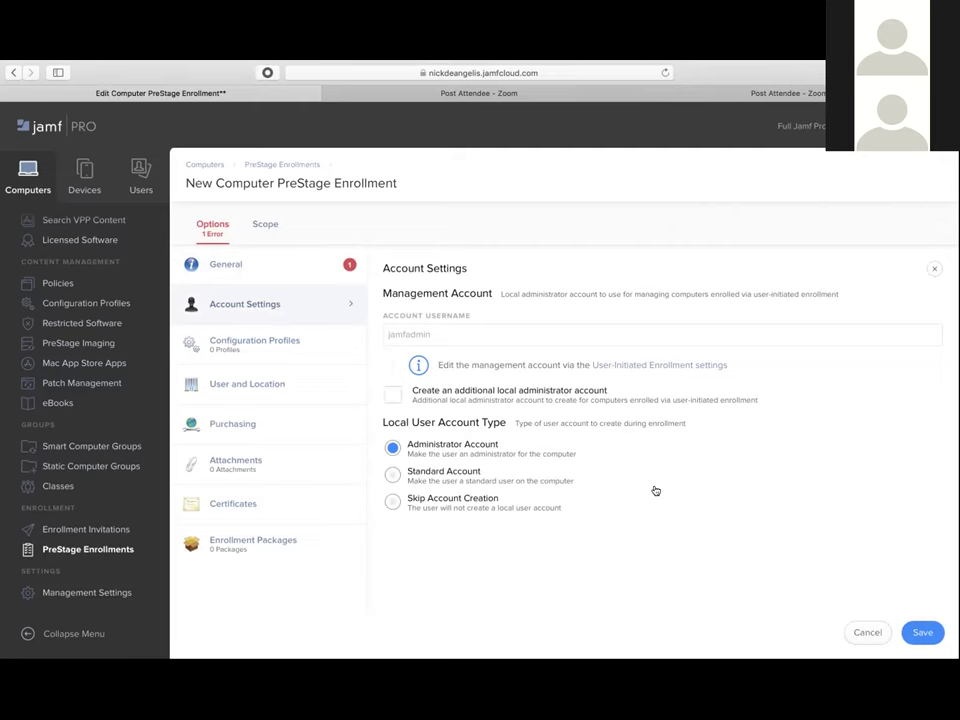
{"action": "left_click", "coordinate": [392, 394]}
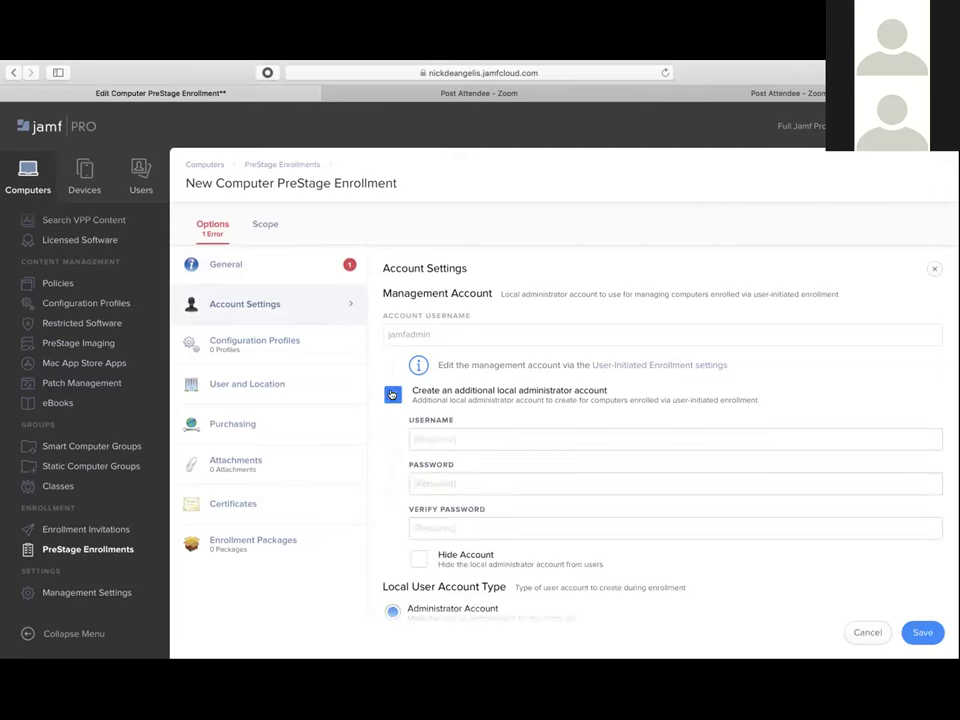
{"action": "scroll", "coordinate": [414, 429], "scroll_direction": "down", "scroll_amount": 3}
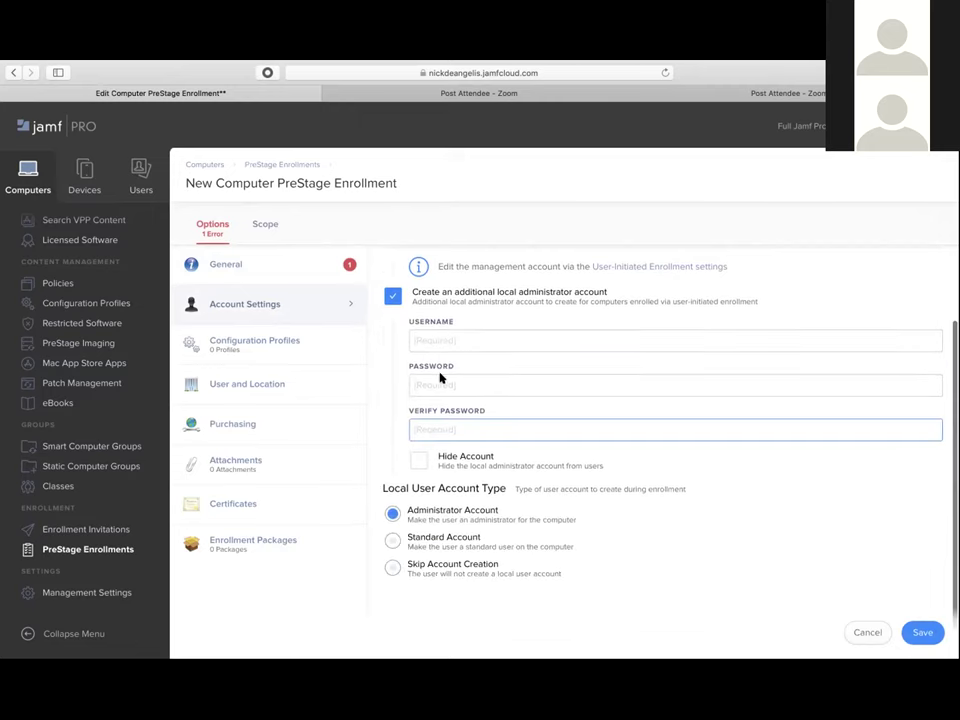
{"action": "left_click", "coordinate": [418, 462]}
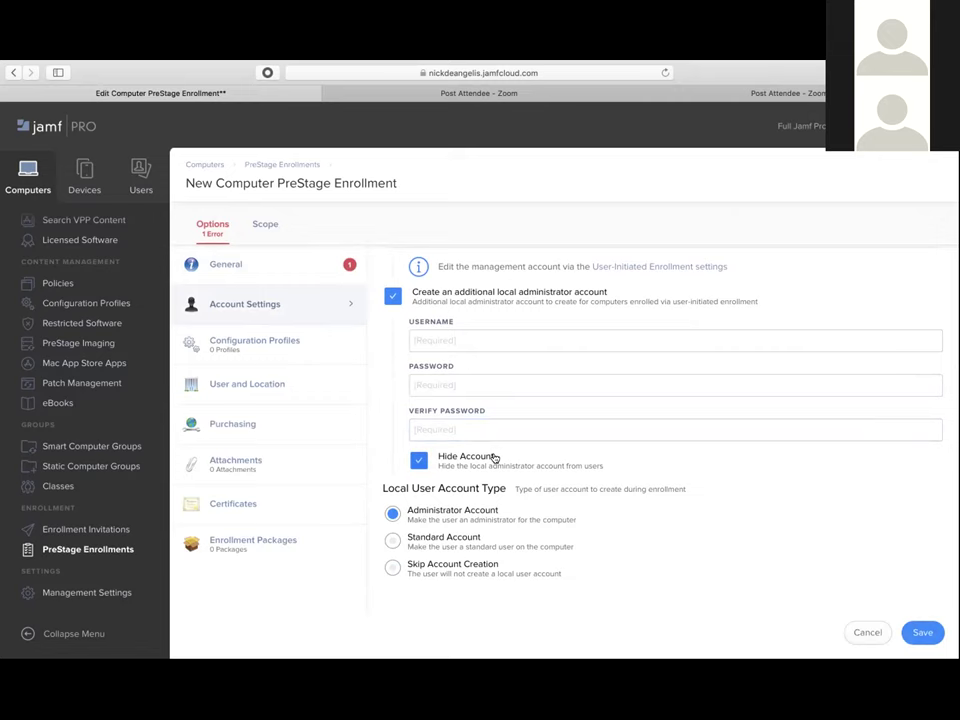
Step: Compare the local user account types for the PreStage enrollment and choose Standard Account
{"action": "left_click_drag", "start_coordinate": [381, 490], "coordinate": [474, 496]}
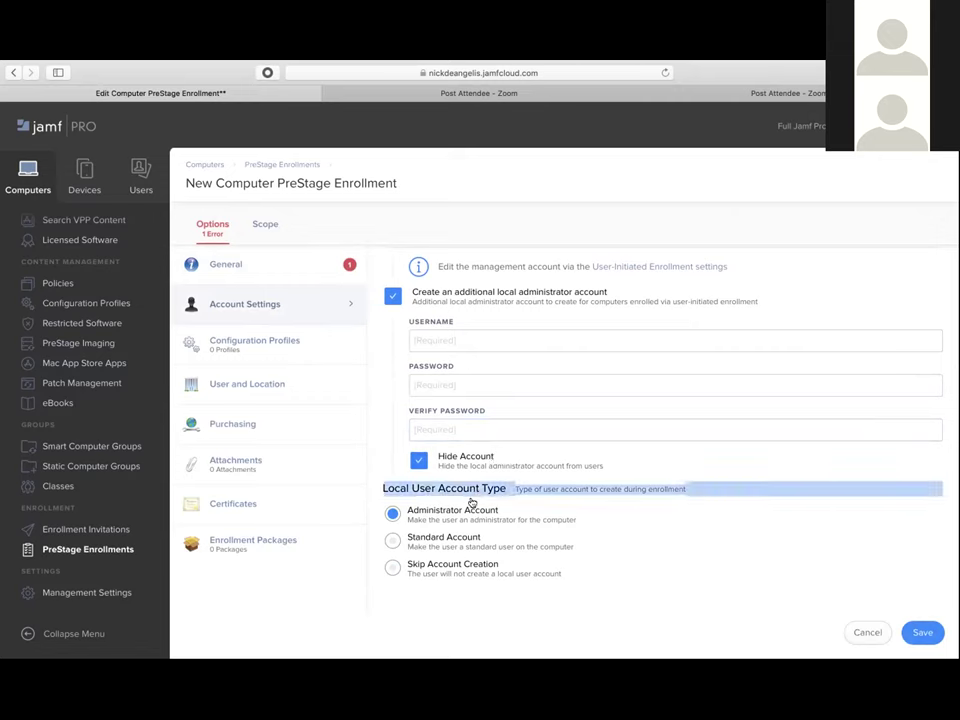
{"action": "left_click", "coordinate": [390, 569]}
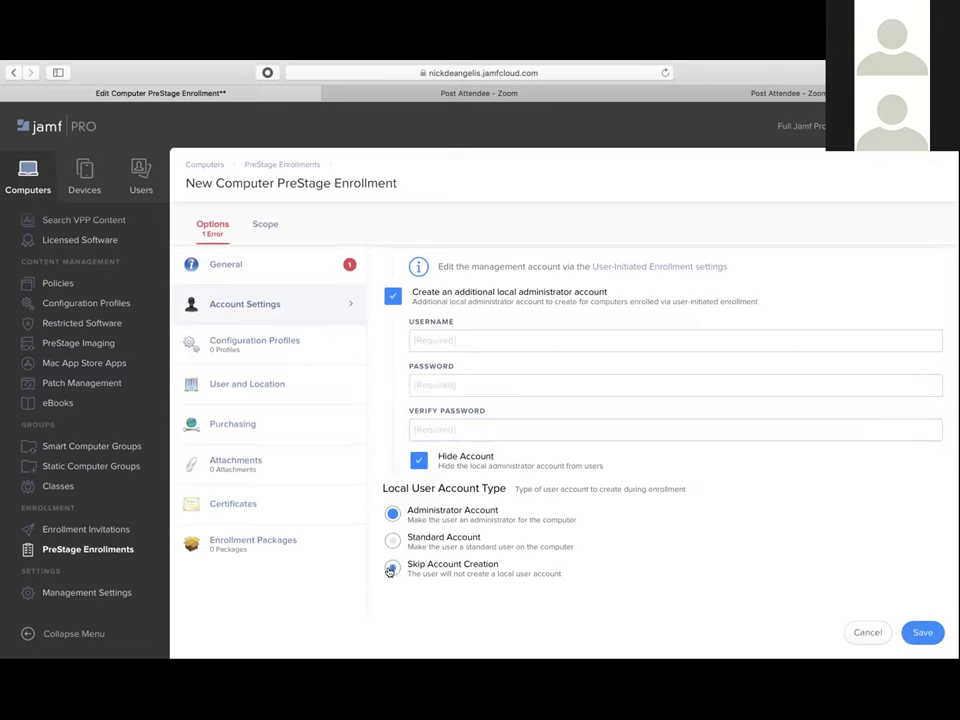
{"action": "left_click", "coordinate": [391, 512]}
{"action": "left_click", "coordinate": [392, 541]}
Step: Add every configuration profile under Faculty Settings, No category assigned and Restrictions, plus the Branding profile, to the PreStage enrollment
{"action": "left_click", "coordinate": [276, 341]}
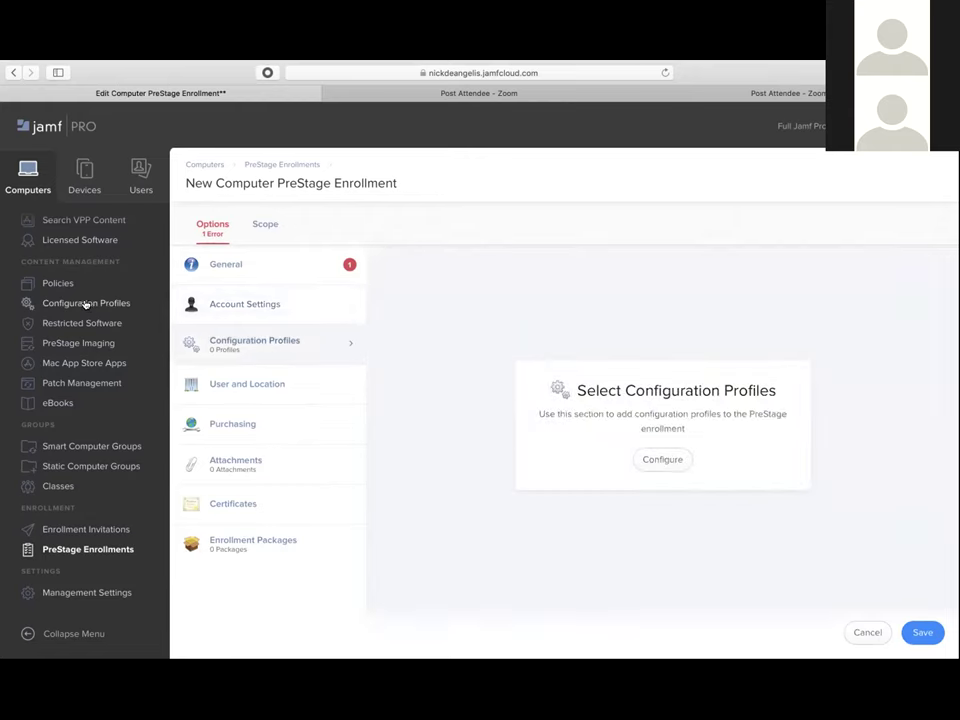
{"action": "left_click", "coordinate": [641, 463]}
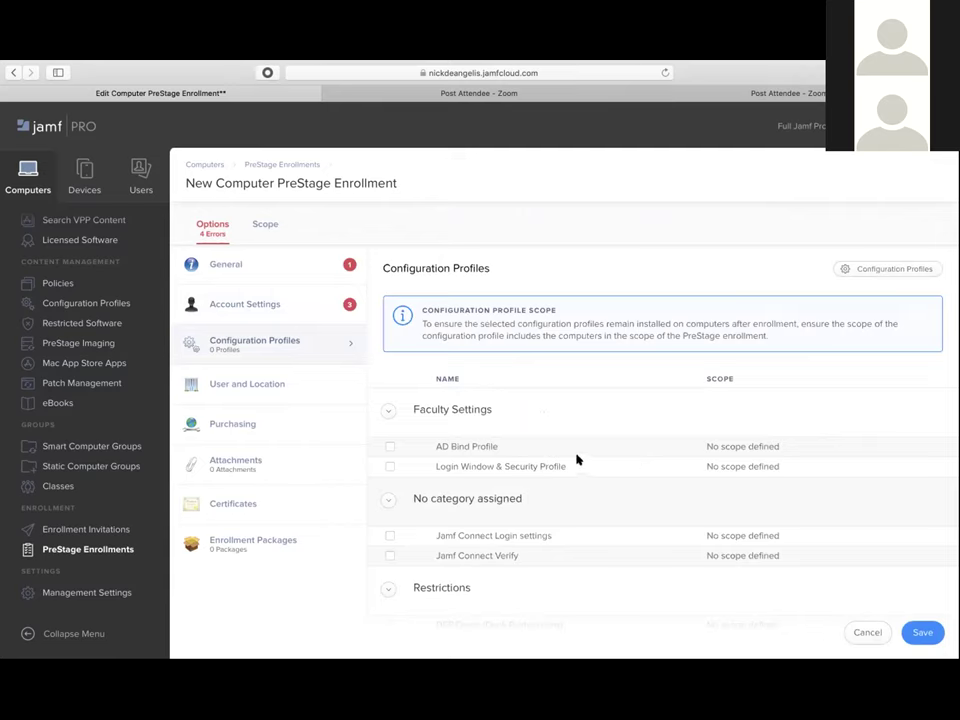
{"action": "left_click", "coordinate": [389, 446]}
{"action": "left_click", "coordinate": [390, 466]}
{"action": "scroll", "coordinate": [390, 467], "scroll_direction": "down", "scroll_amount": 2}
{"action": "left_click", "coordinate": [390, 489]}
{"action": "left_click", "coordinate": [390, 507]}
{"action": "scroll", "coordinate": [389, 503], "scroll_direction": "down", "scroll_amount": 3}
{"action": "left_click", "coordinate": [390, 503]}
{"action": "left_click", "coordinate": [390, 523]}
{"action": "scroll", "coordinate": [395, 525], "scroll_direction": "down", "scroll_amount": 3}
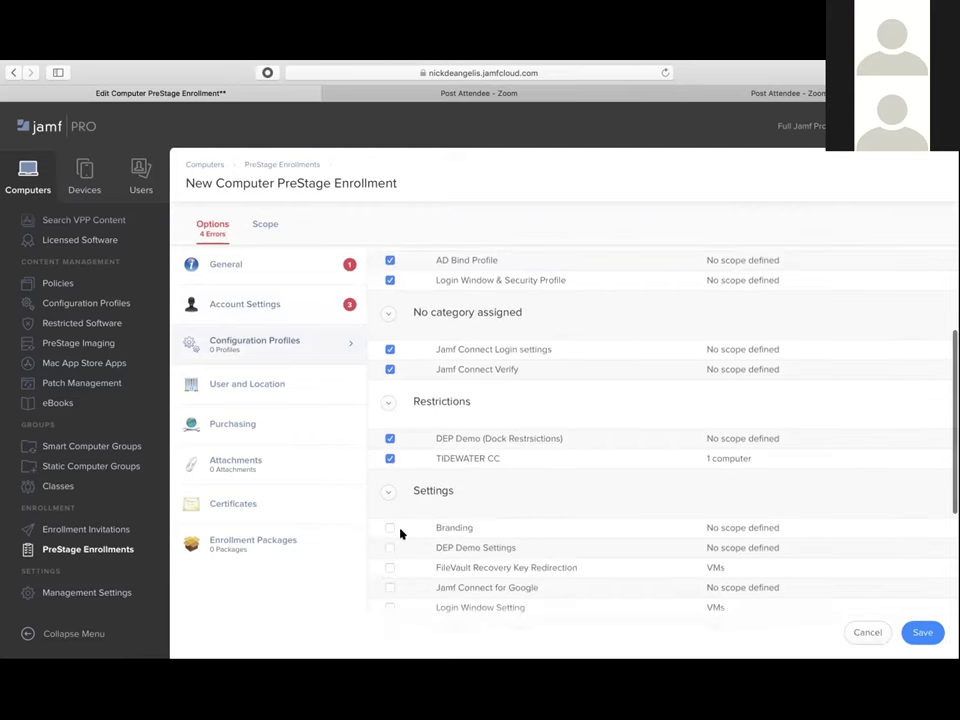
{"action": "left_click", "coordinate": [390, 528]}
{"action": "scroll", "coordinate": [390, 530], "scroll_direction": "up", "scroll_amount": 7}
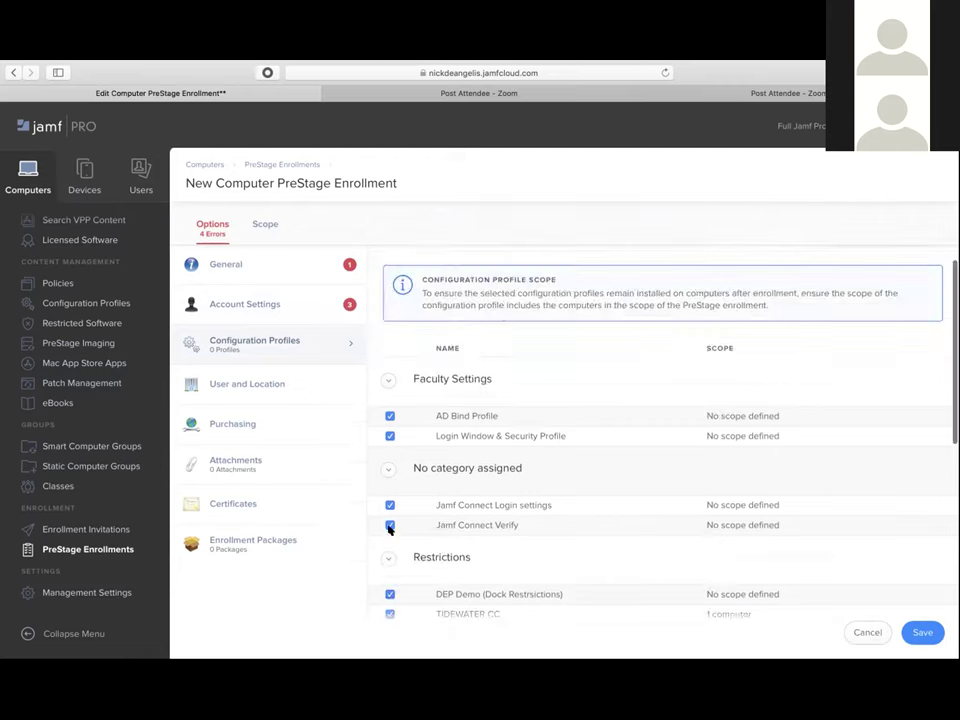
Step: Examine the PreStage enrollment's user and location fields, including the department and building choices
{"action": "left_click", "coordinate": [247, 392]}
{"action": "left_click", "coordinate": [392, 301]}
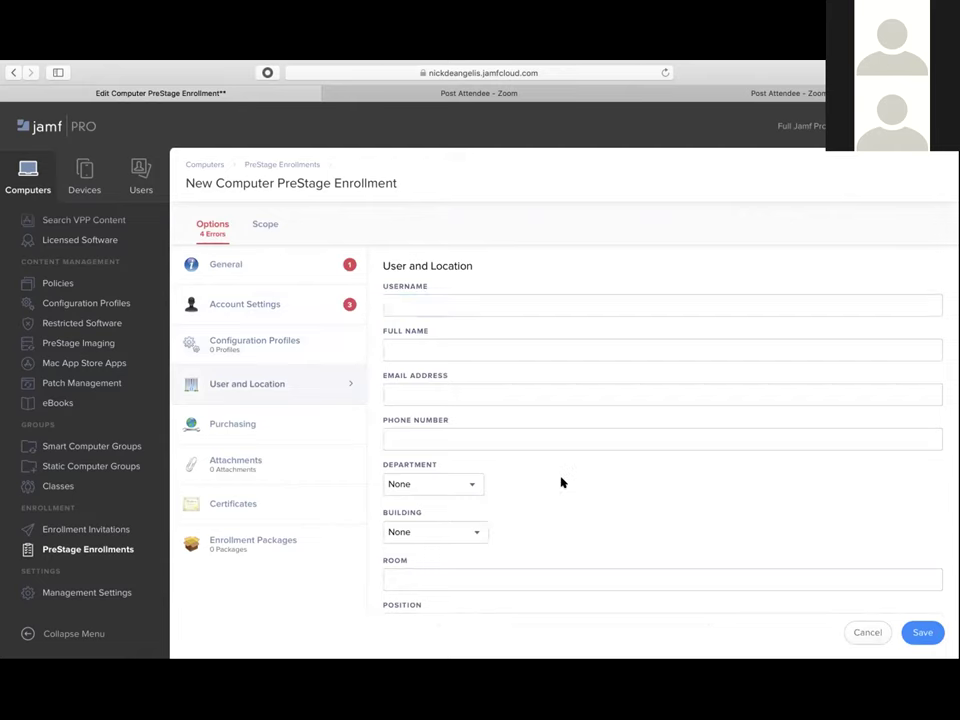
{"action": "scroll", "coordinate": [561, 482], "scroll_direction": "down", "scroll_amount": 2}
{"action": "left_click", "coordinate": [474, 401]}
{"action": "left_click", "coordinate": [523, 414]}
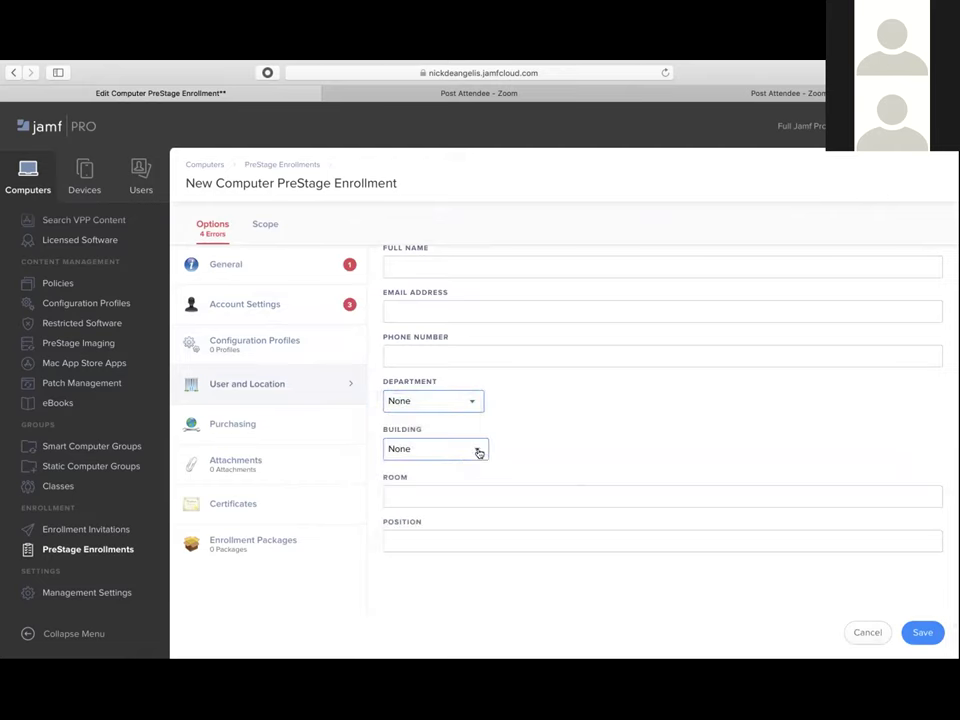
{"action": "scroll", "coordinate": [544, 429], "scroll_direction": "up", "scroll_amount": 2}
{"action": "left_click", "coordinate": [545, 427]}
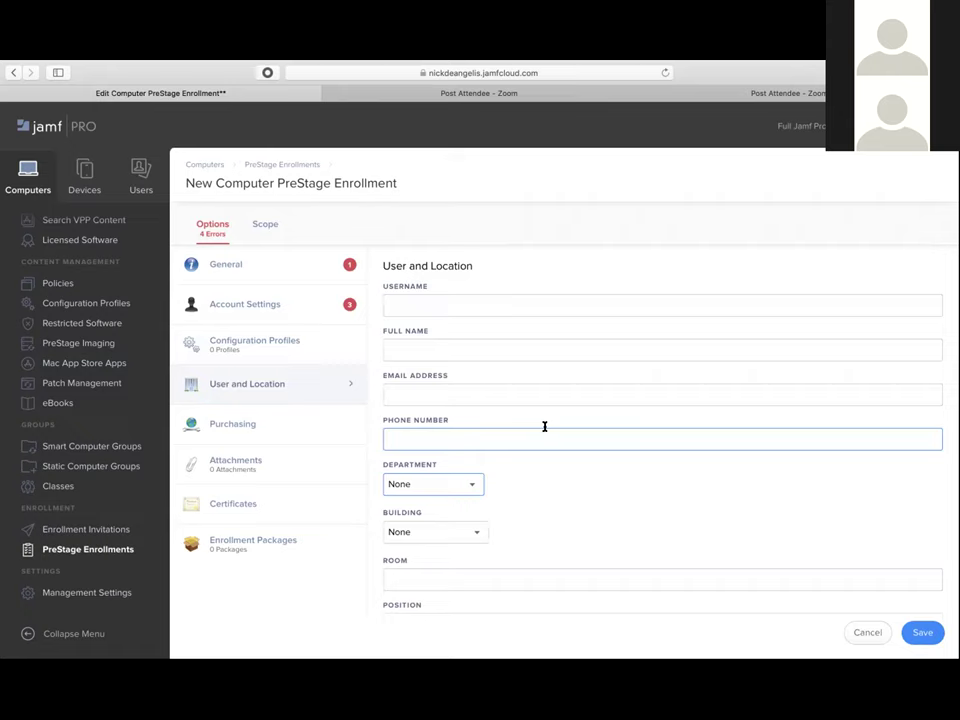
Step: Check the enrollment packages section and discard the new PreStage enrollment without resending its form
{"action": "left_click", "coordinate": [237, 551]}
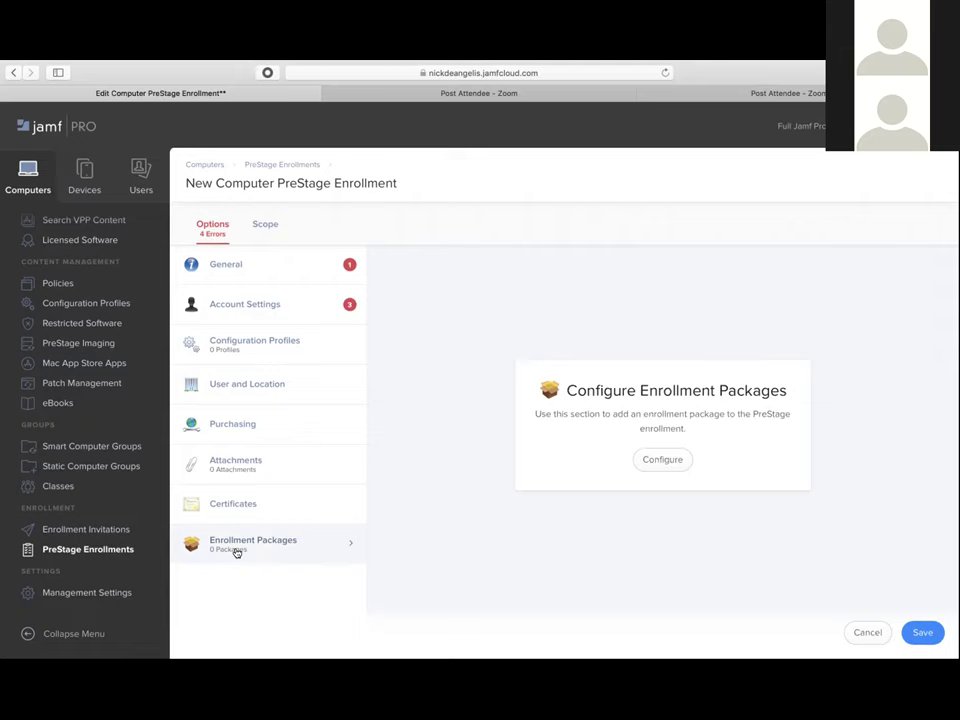
{"action": "left_click", "coordinate": [853, 631]}
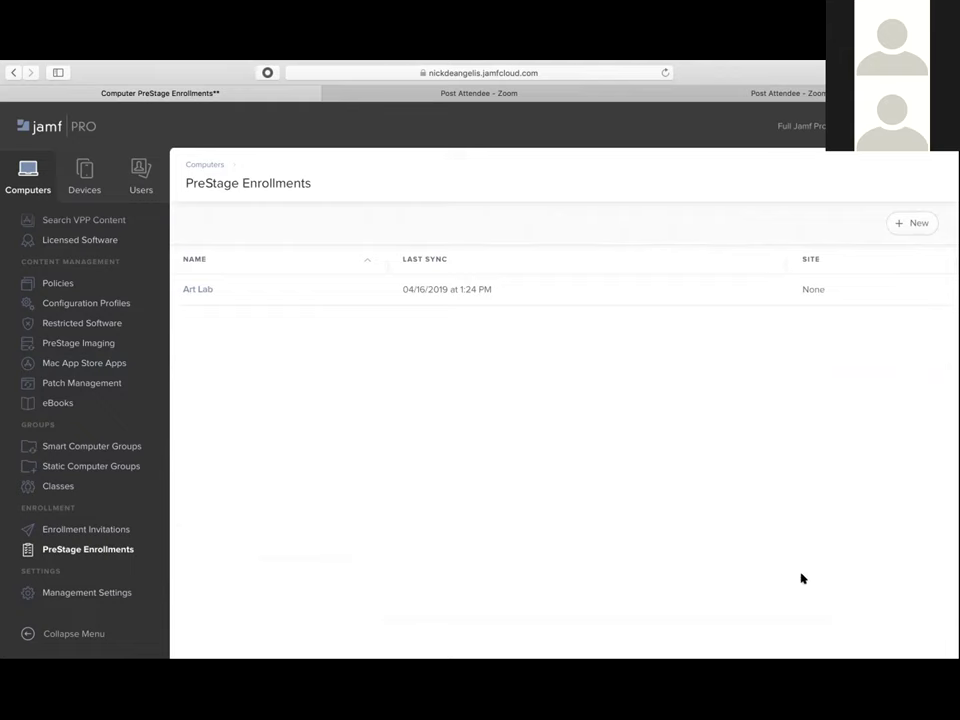
{"action": "scroll", "coordinate": [801, 576], "scroll_direction": "left", "scroll_amount": 5}
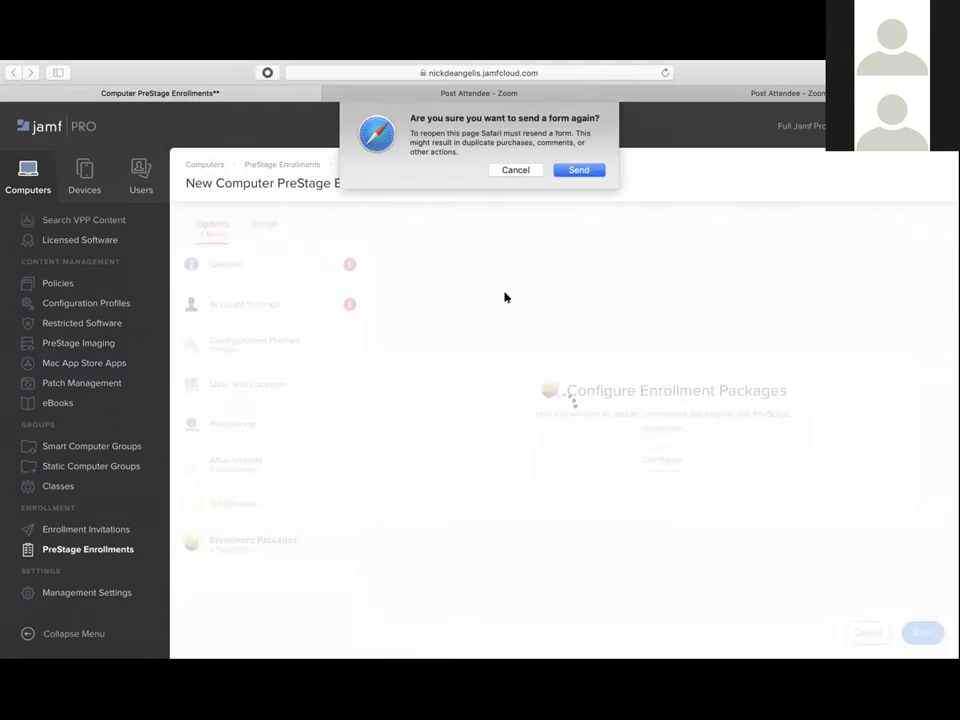
{"action": "left_click", "coordinate": [515, 170]}
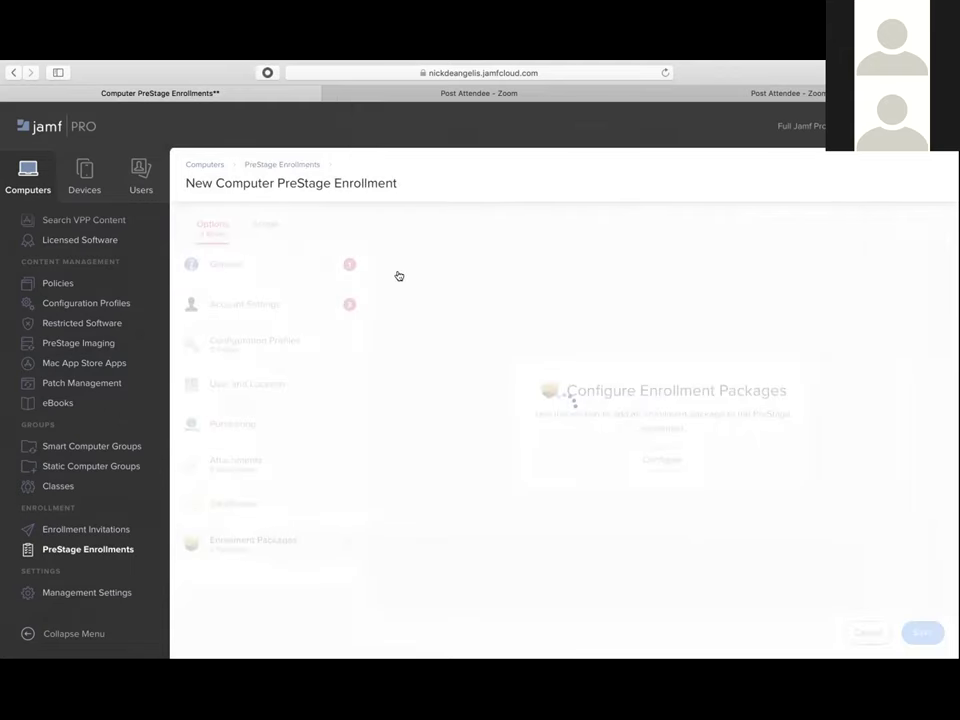
{"action": "mouse_move", "coordinate": [193, 64]}
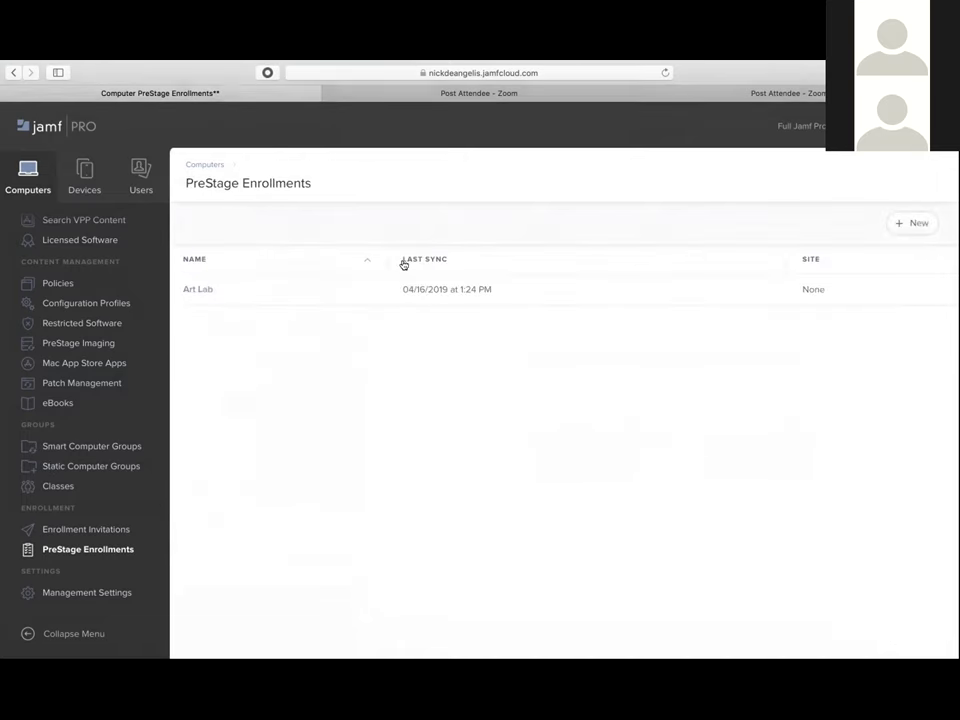
Step: Switch to Keynote and play the slideshow from the zero-touch deployments slide through to the University App Store slide
{"action": "key", "text": "ctrl+Left"}
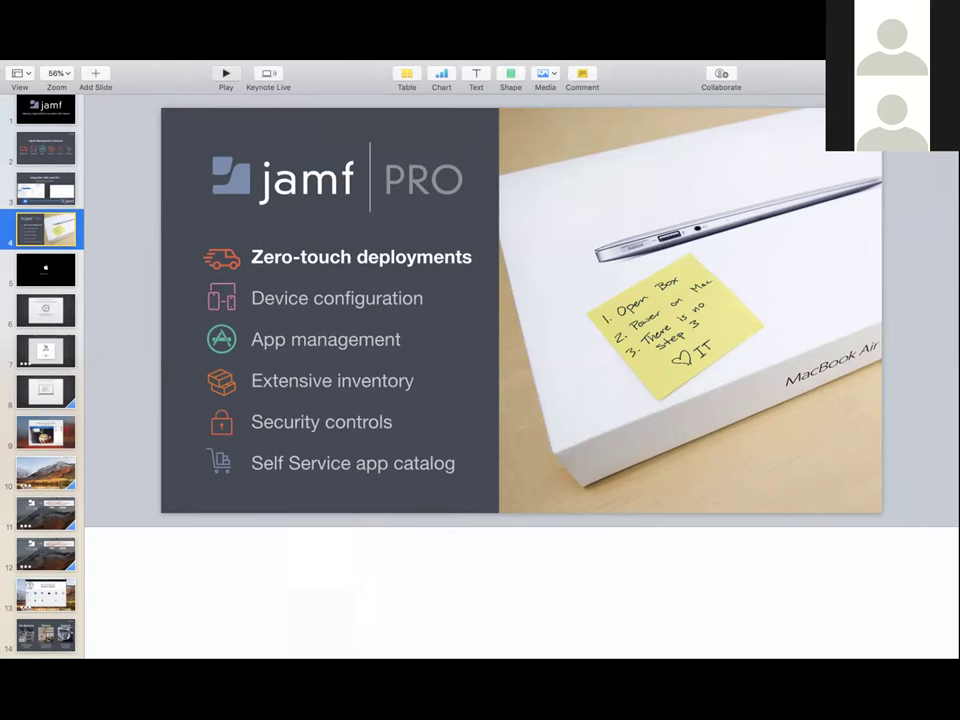
{"action": "left_click", "coordinate": [226, 73]}
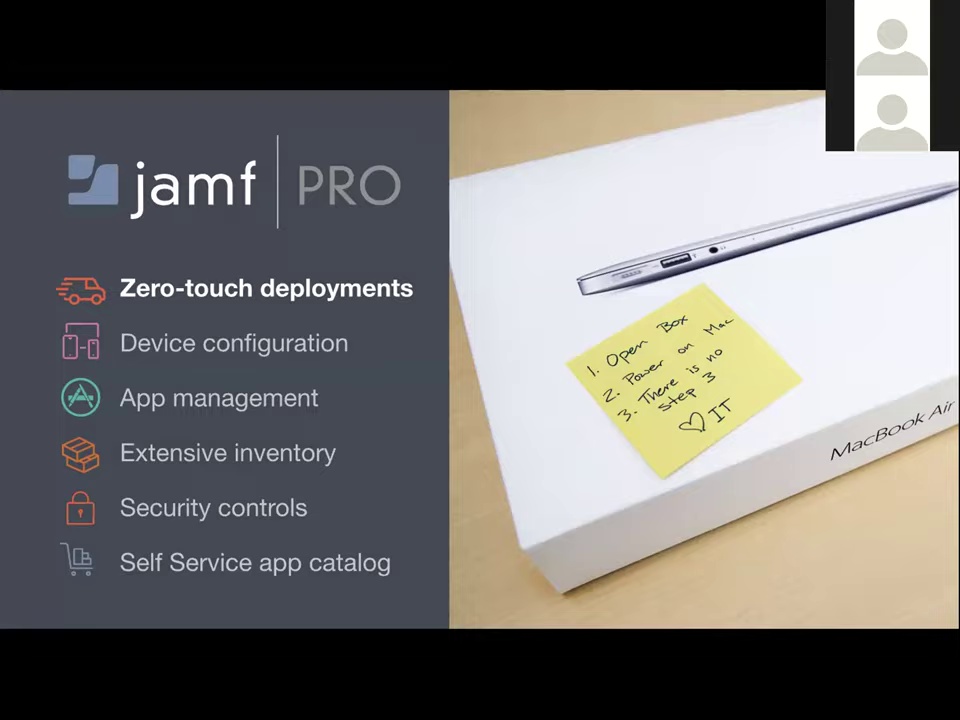
{"action": "key", "text": "Right"}
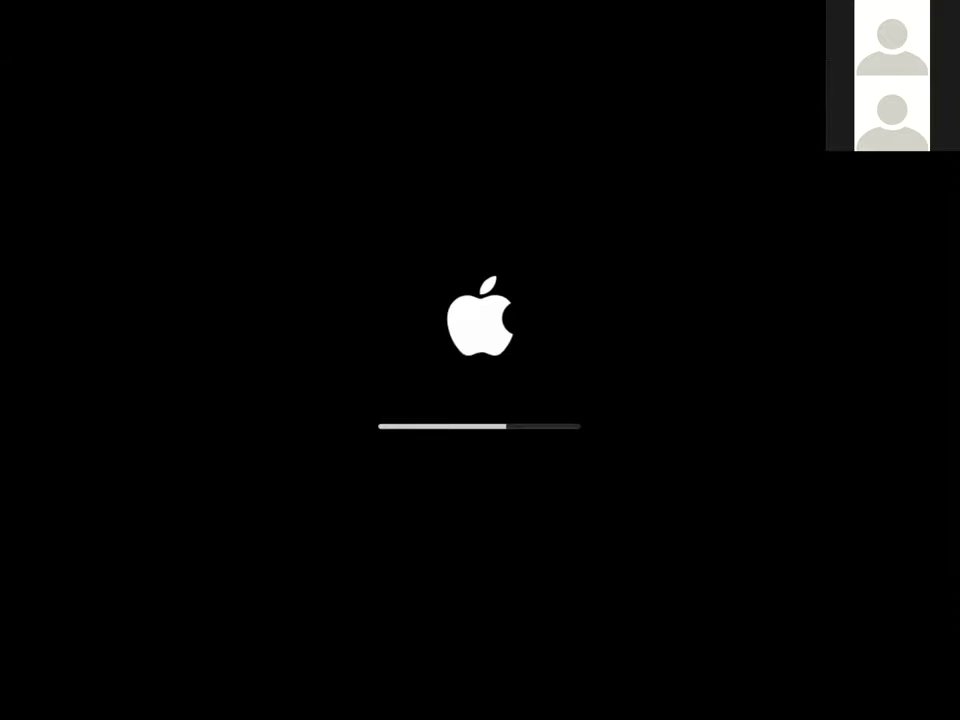
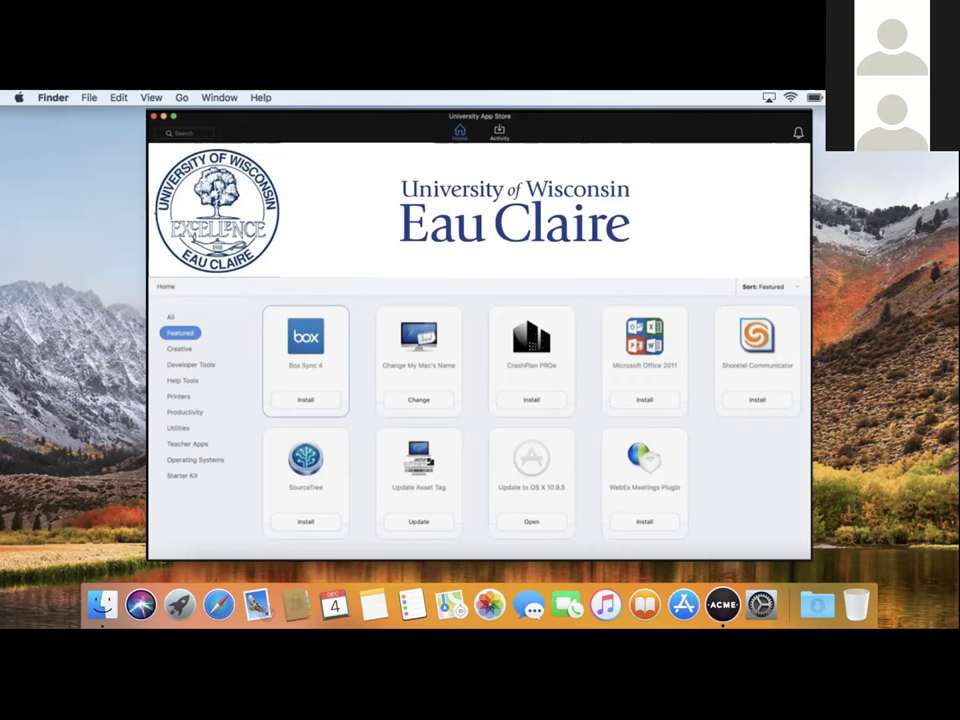
{"action": "key", "text": "Escape"}
Step: Return to Jamf Pro in Safari and check the Device Enrollment Program instance's last sync in the global management settings
{"action": "key", "text": "ctrl+Right"}
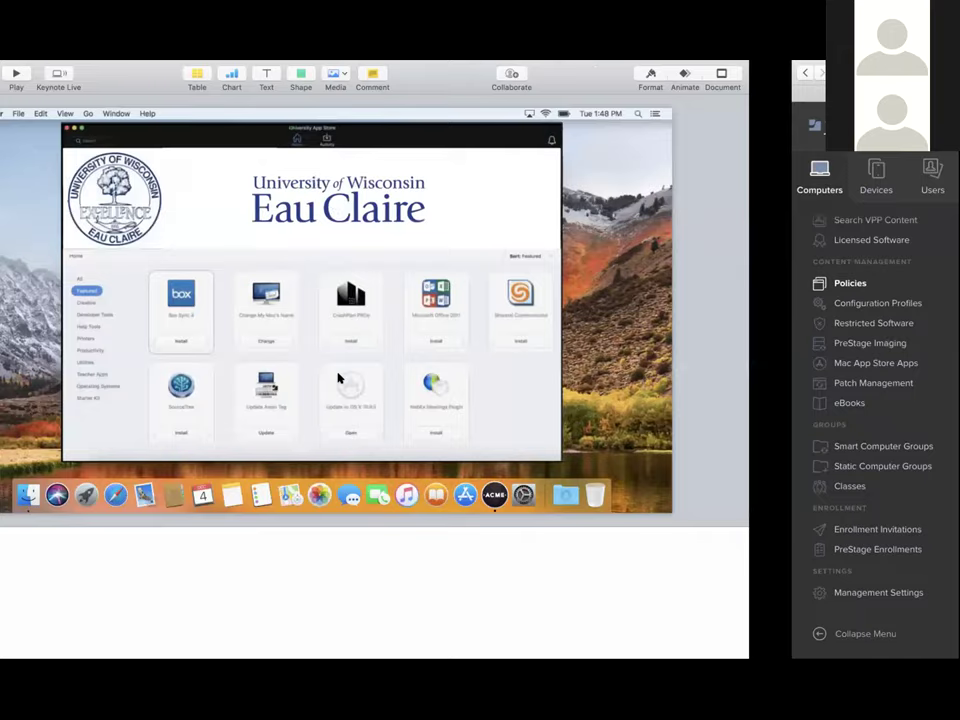
{"action": "left_click", "coordinate": [625, 632]}
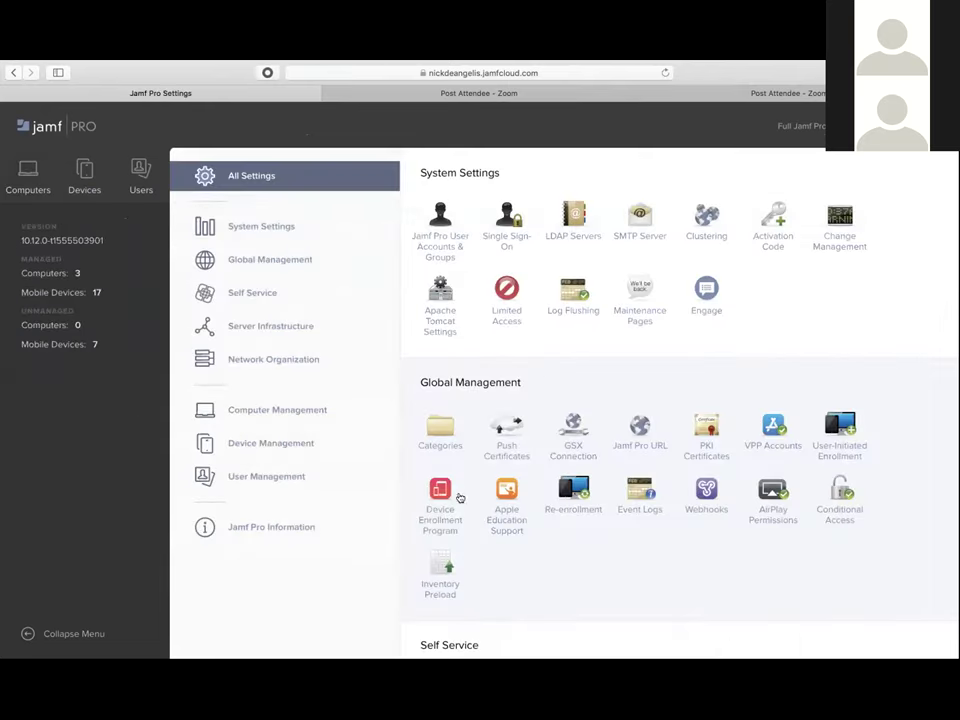
{"action": "left_click", "coordinate": [441, 514]}
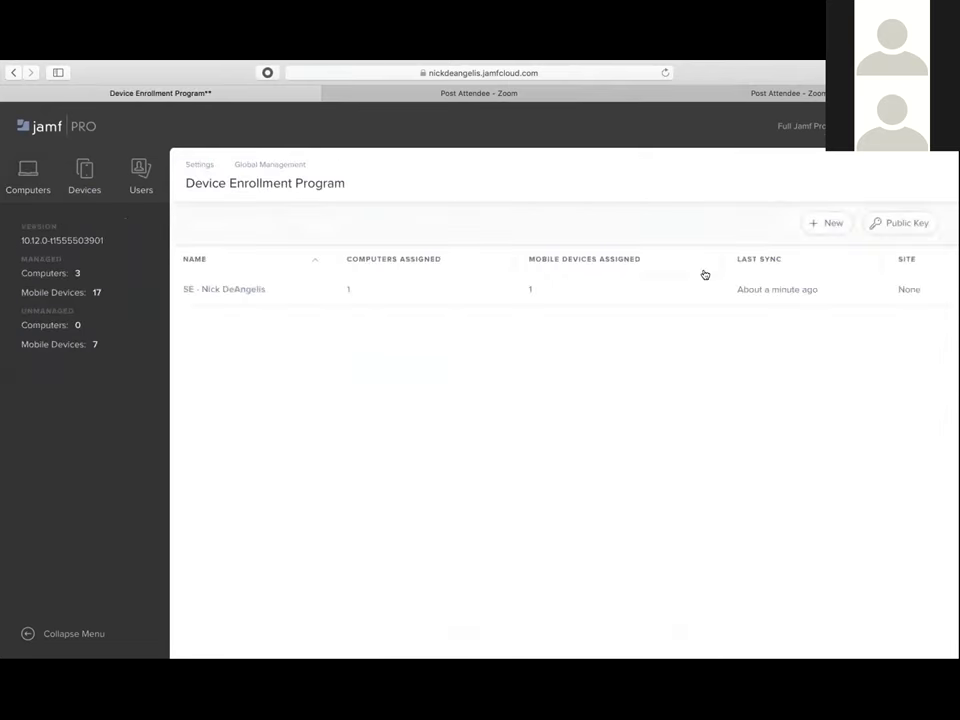
{"action": "left_click_drag", "start_coordinate": [740, 292], "coordinate": [821, 291]}
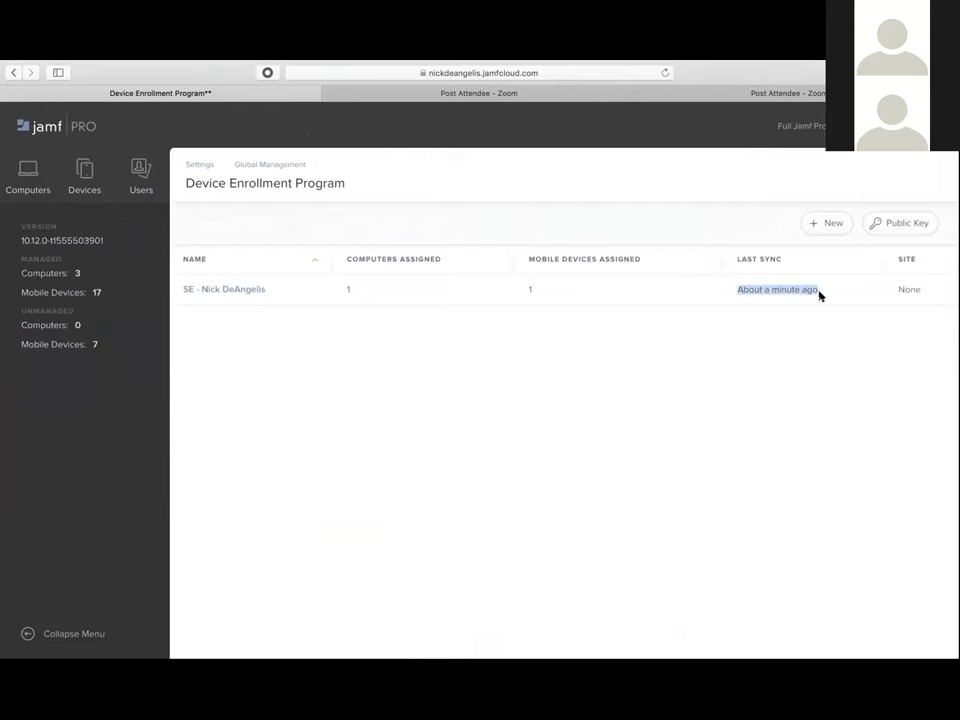
Step: Open the Art Lab computer PreStage enrollment and examine its configuration profiles
{"action": "left_click", "coordinate": [29, 183]}
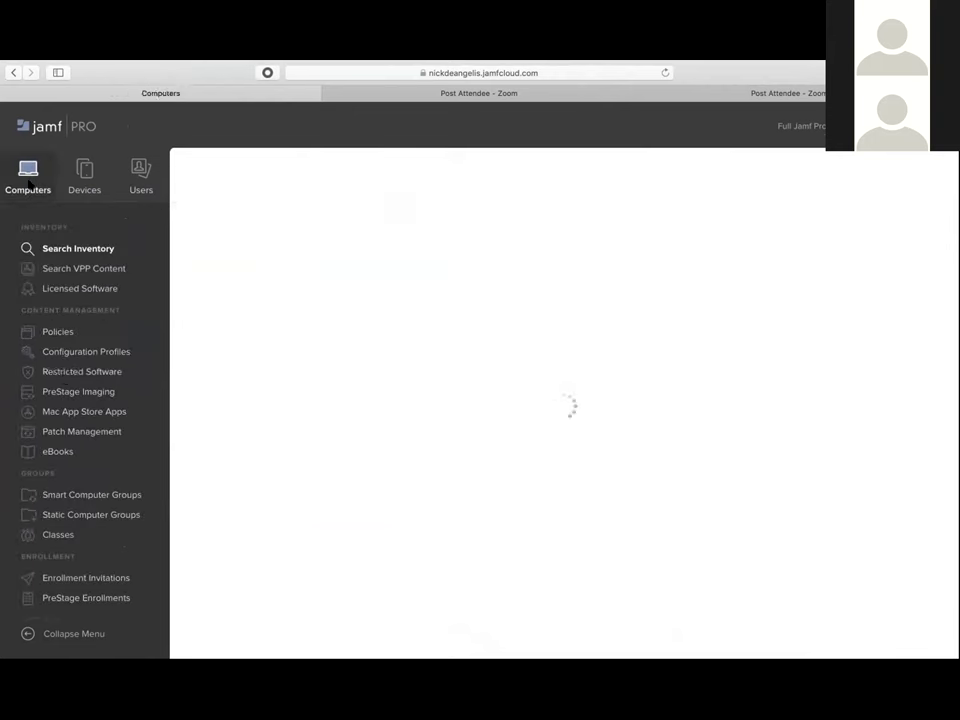
{"action": "left_click", "coordinate": [75, 599]}
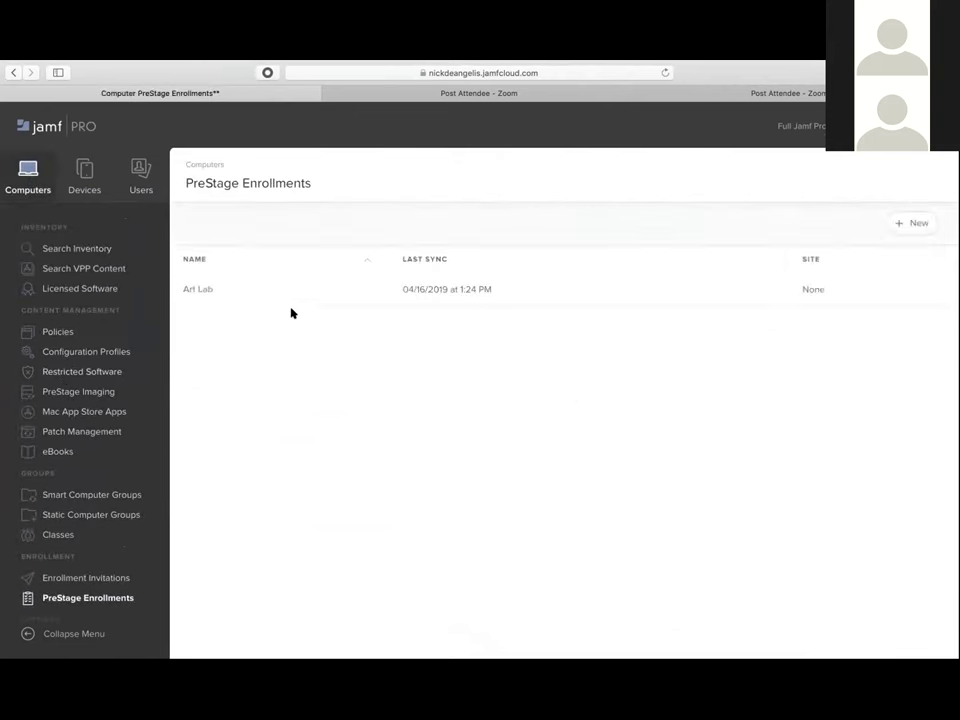
{"action": "left_click", "coordinate": [205, 289]}
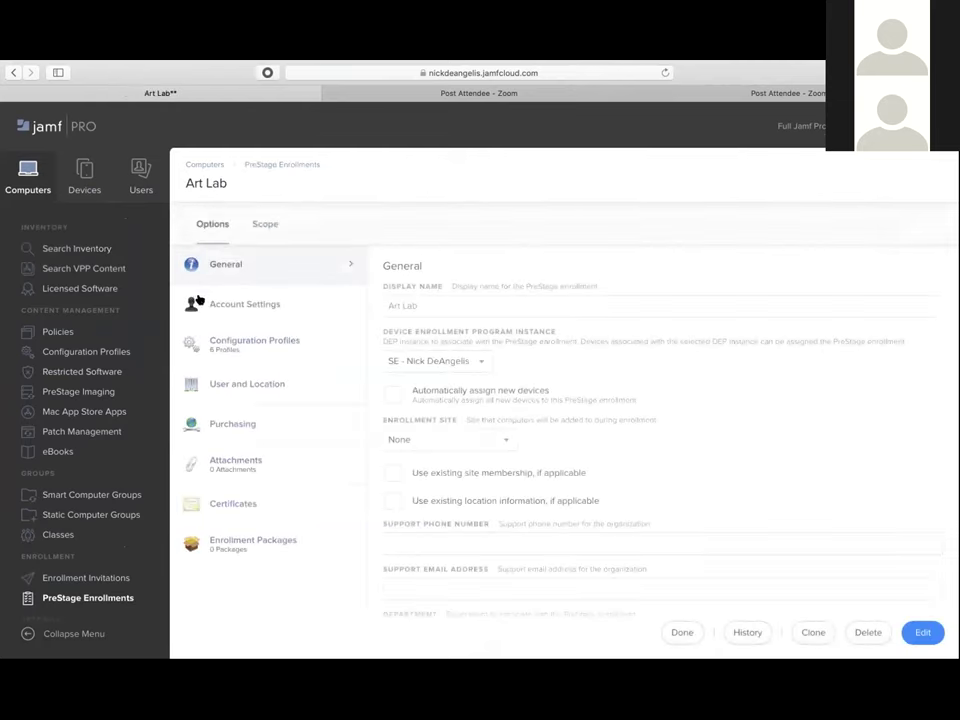
{"action": "left_click", "coordinate": [235, 343]}
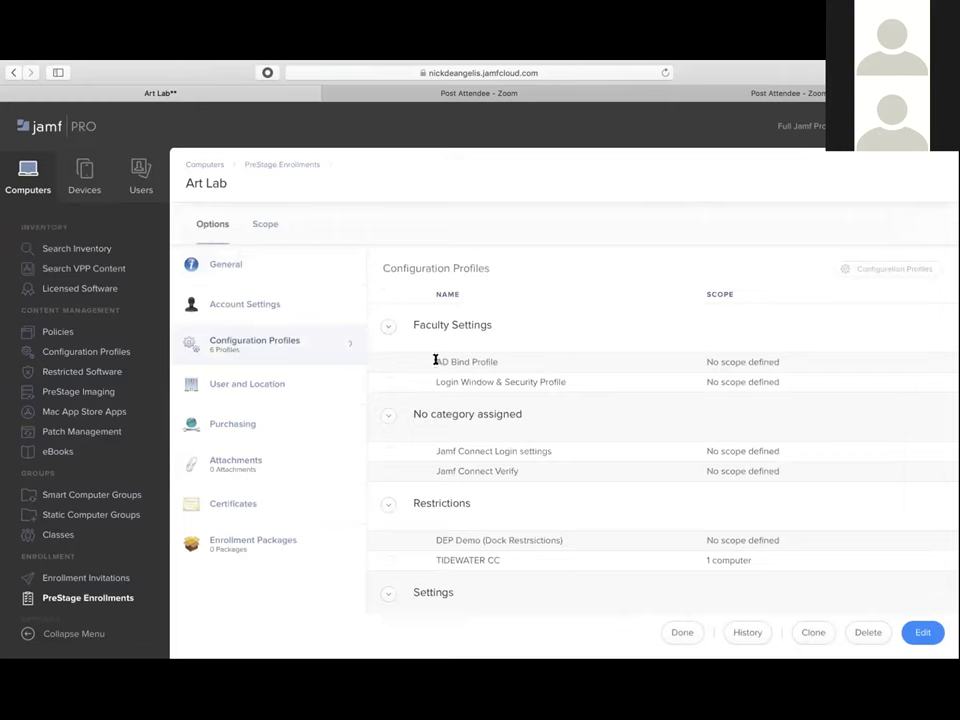
Step: Review the Art Lab PreStage enrollment's configuration profiles and the devices in its scope
{"action": "scroll", "coordinate": [435, 360], "scroll_direction": "down", "scroll_amount": 1}
{"action": "scroll", "coordinate": [435, 360], "scroll_direction": "up", "scroll_amount": 1}
{"action": "scroll", "coordinate": [435, 360], "scroll_direction": "down", "scroll_amount": 2}
{"action": "scroll", "coordinate": [435, 360], "scroll_direction": "up", "scroll_amount": 3}
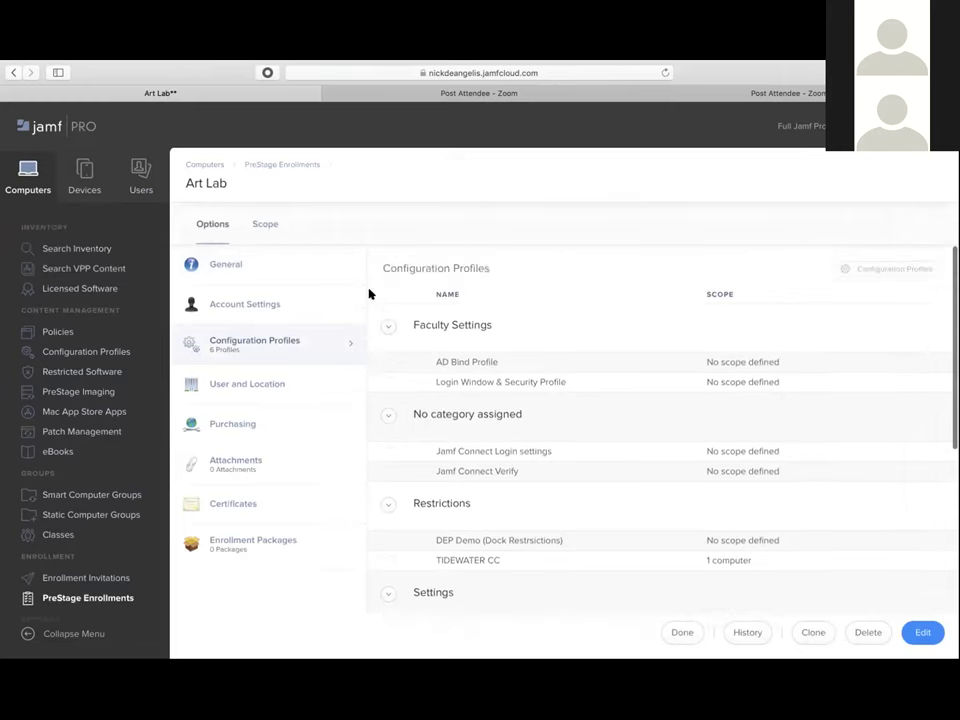
{"action": "left_click", "coordinate": [258, 222]}
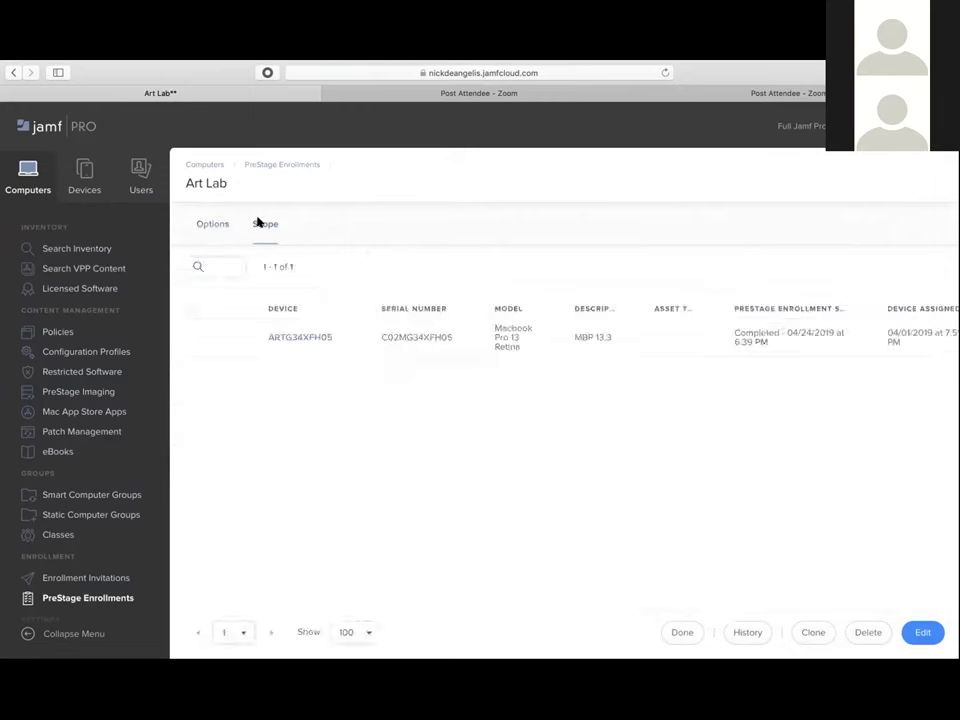
Step: View the computer policies list, check the University App Store slide in Keynote, and return to Jamf Pro in Safari
{"action": "left_click", "coordinate": [62, 332]}
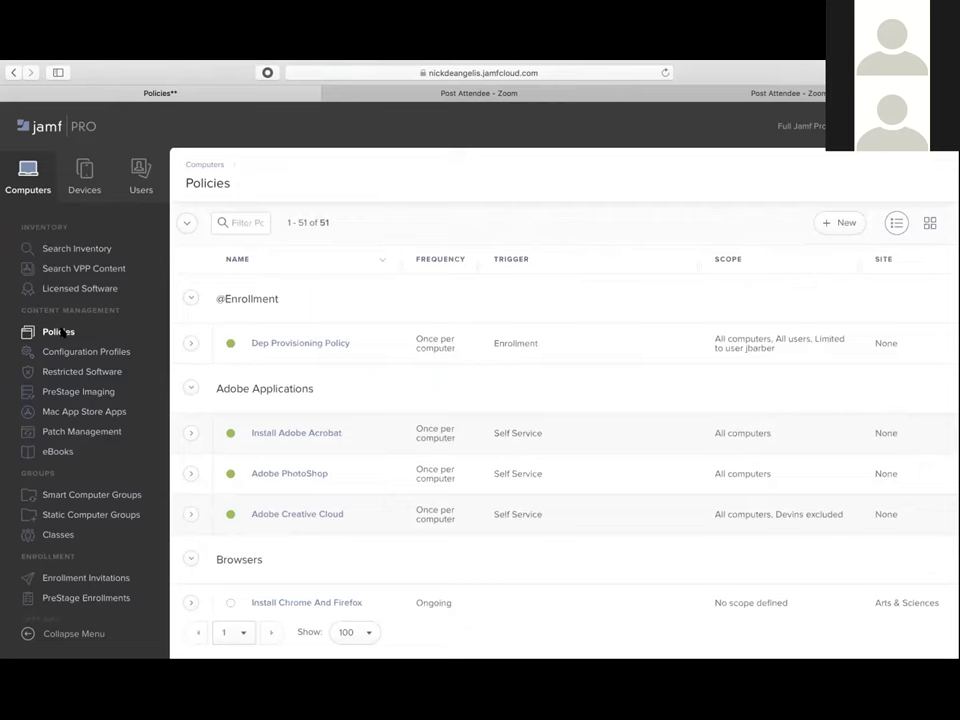
{"action": "mouse_move", "coordinate": [20, 62]}
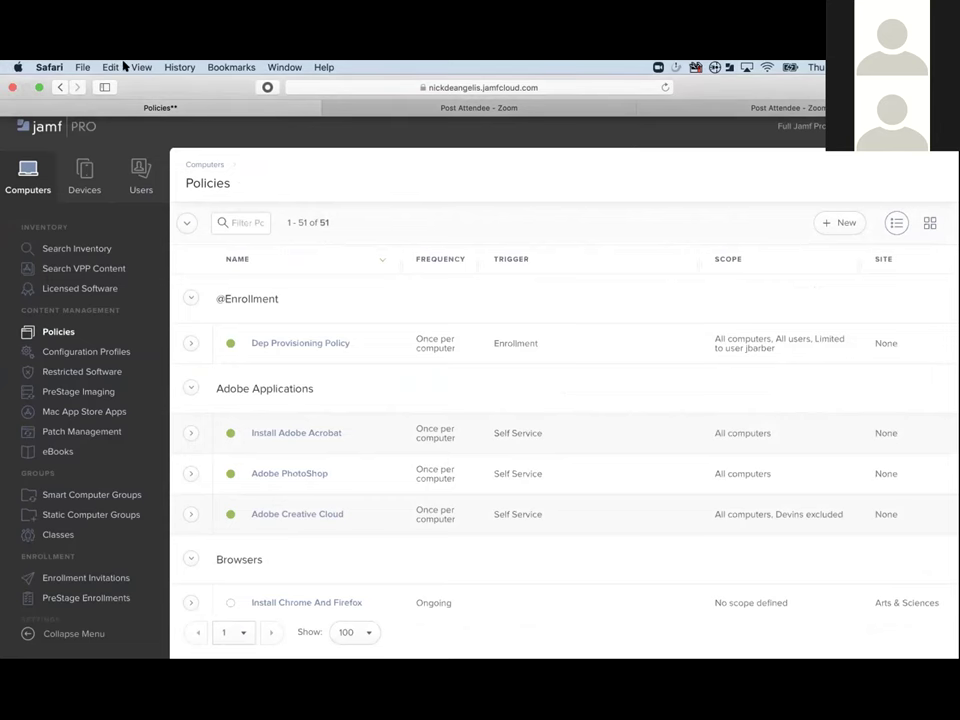
{"action": "key", "text": "ctrl+Left"}
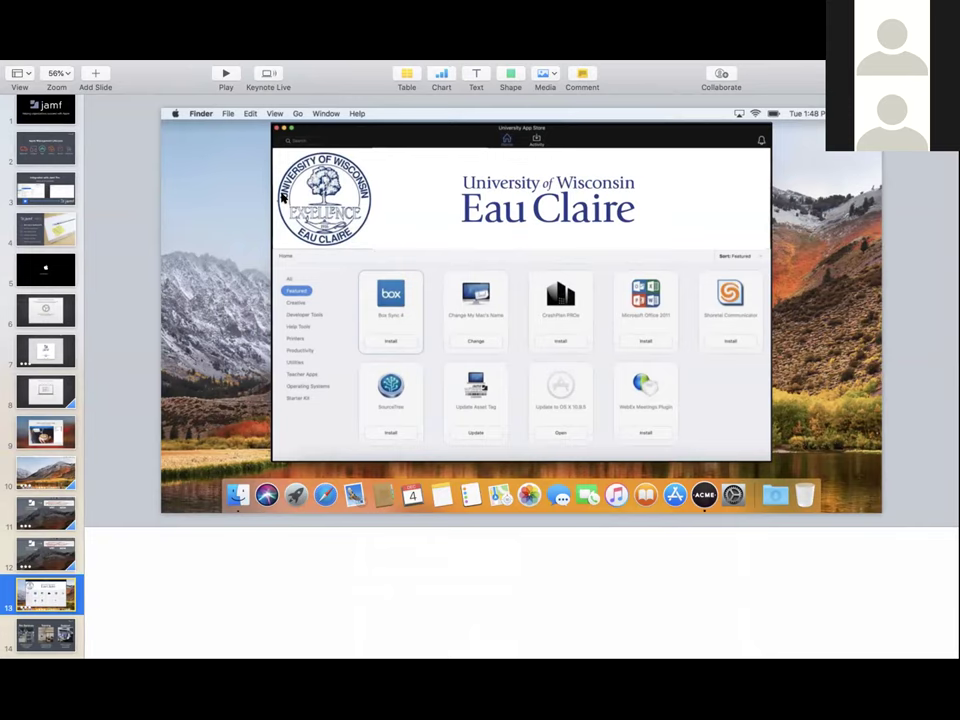
{"action": "key", "text": "ctrl+Right"}
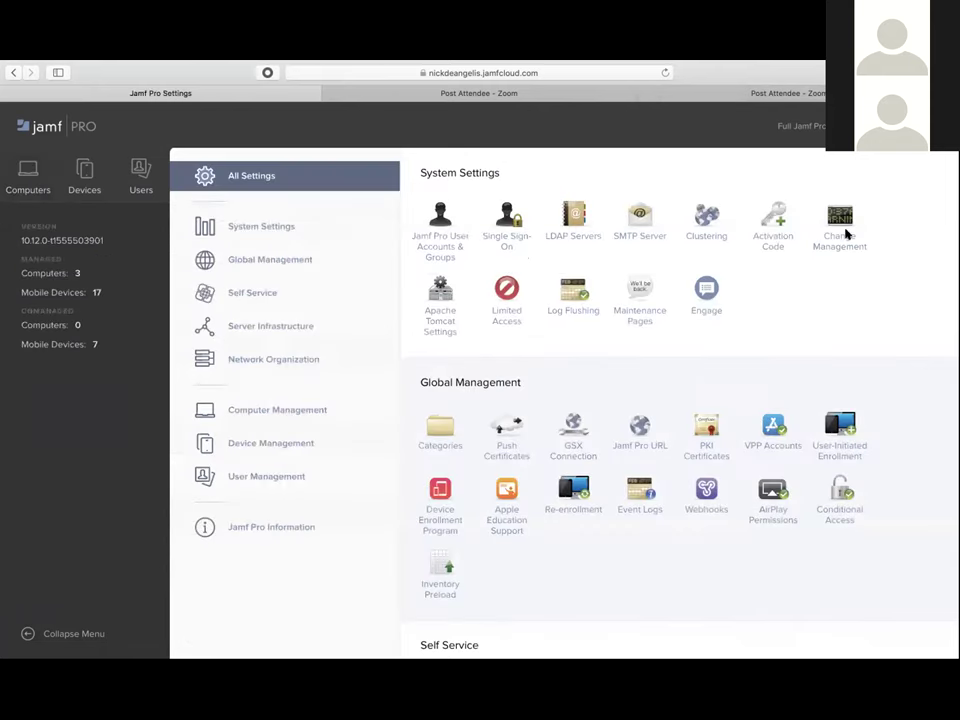
Step: Find the scripts in the computer management settings, view the Clear browser caches script's contents, and return to the script list
{"action": "scroll", "coordinate": [725, 423], "scroll_direction": "down", "scroll_amount": 2}
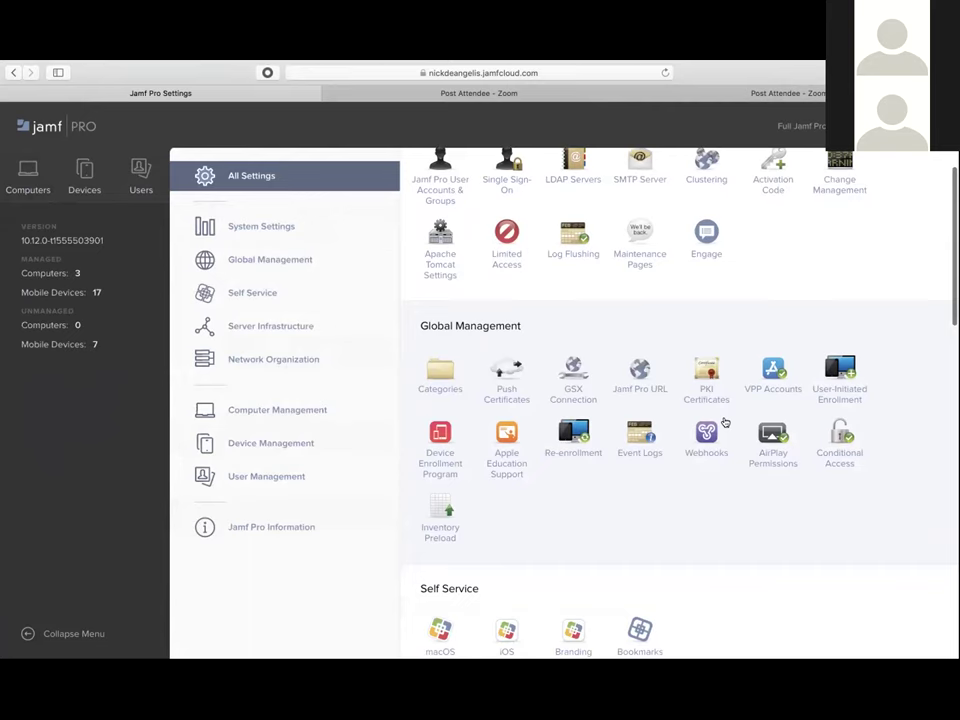
{"action": "scroll", "coordinate": [725, 423], "scroll_direction": "down", "scroll_amount": 5}
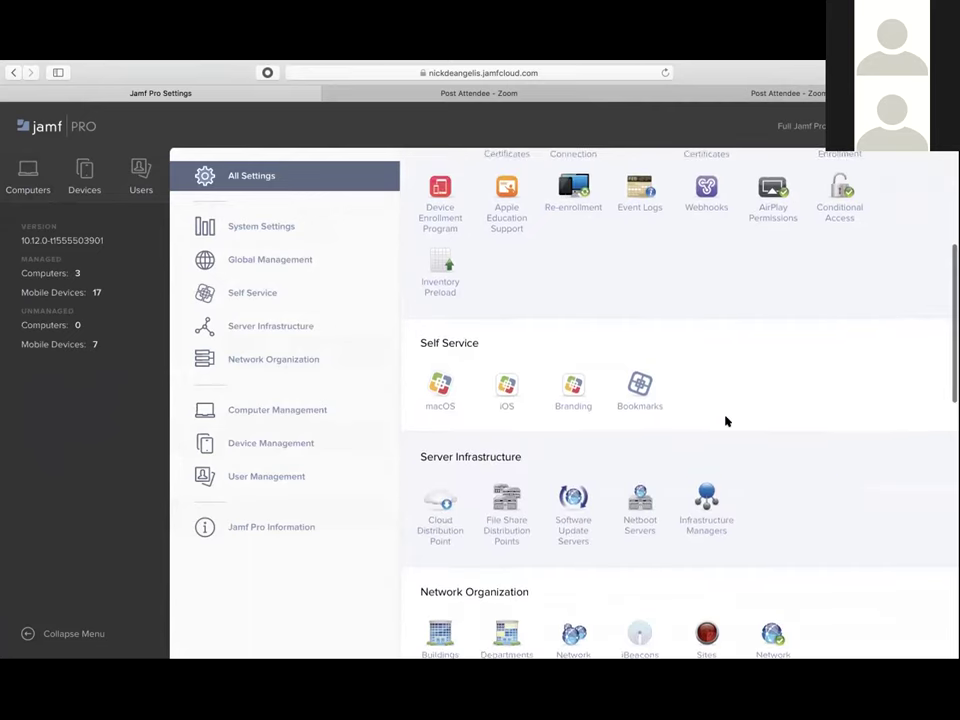
{"action": "scroll", "coordinate": [726, 421], "scroll_direction": "down", "scroll_amount": 10}
{"action": "scroll", "coordinate": [726, 421], "scroll_direction": "down", "scroll_amount": 2}
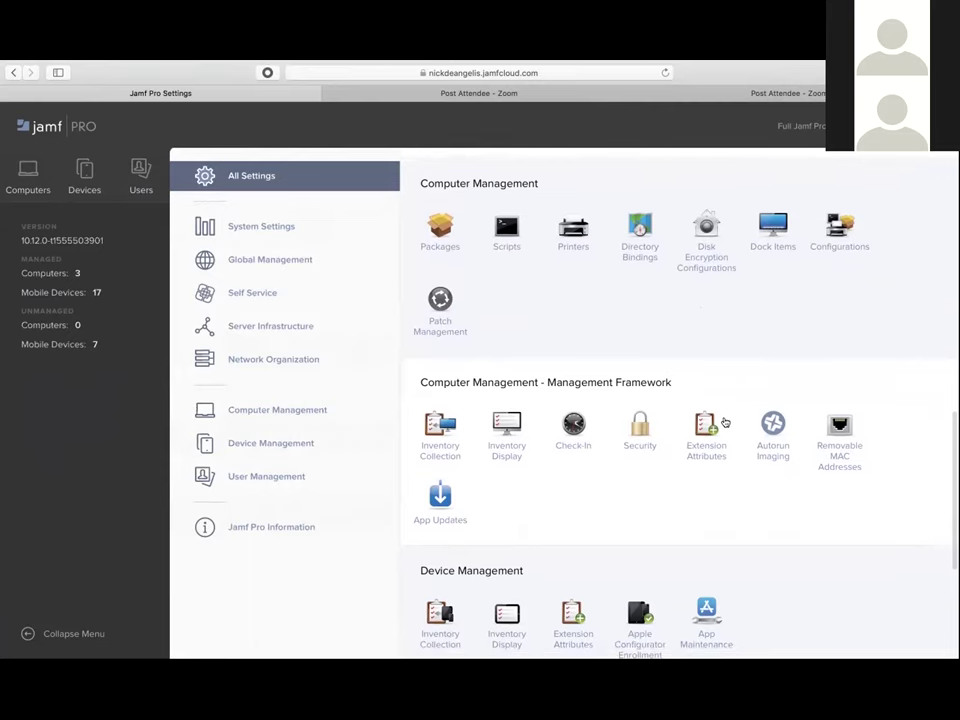
{"action": "left_click", "coordinate": [504, 230]}
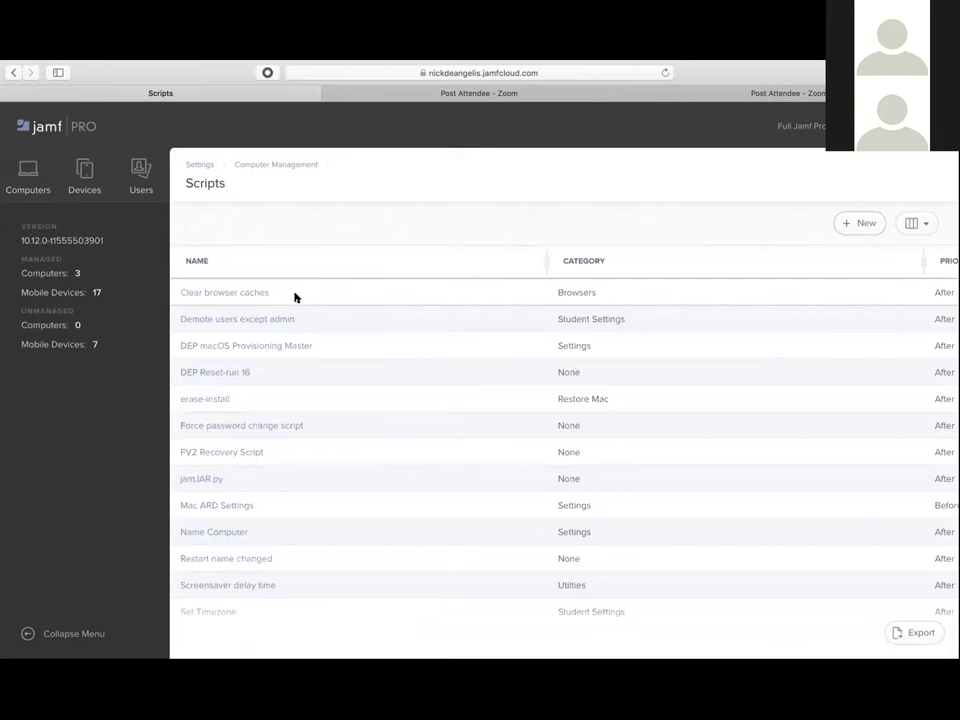
{"action": "left_click", "coordinate": [251, 293]}
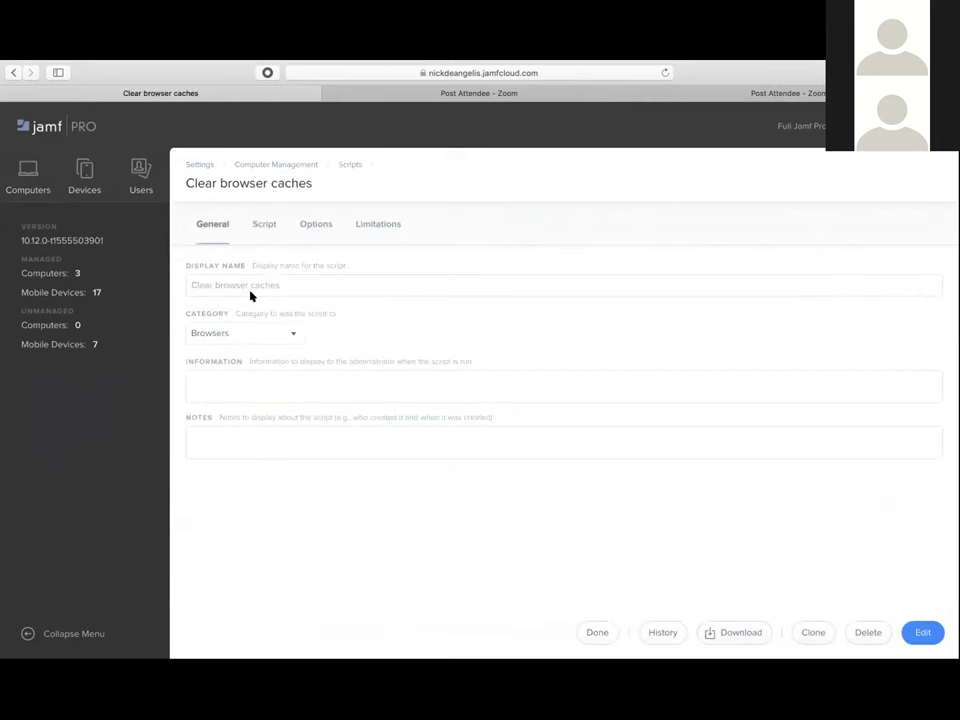
{"action": "left_click", "coordinate": [264, 224]}
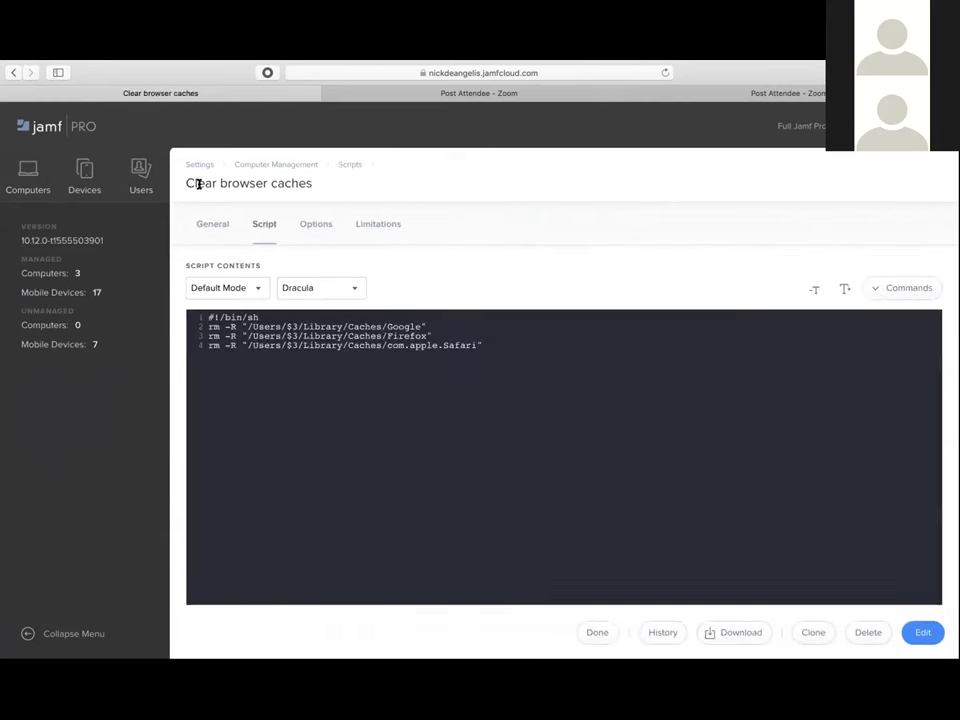
{"action": "left_click", "coordinate": [16, 73]}
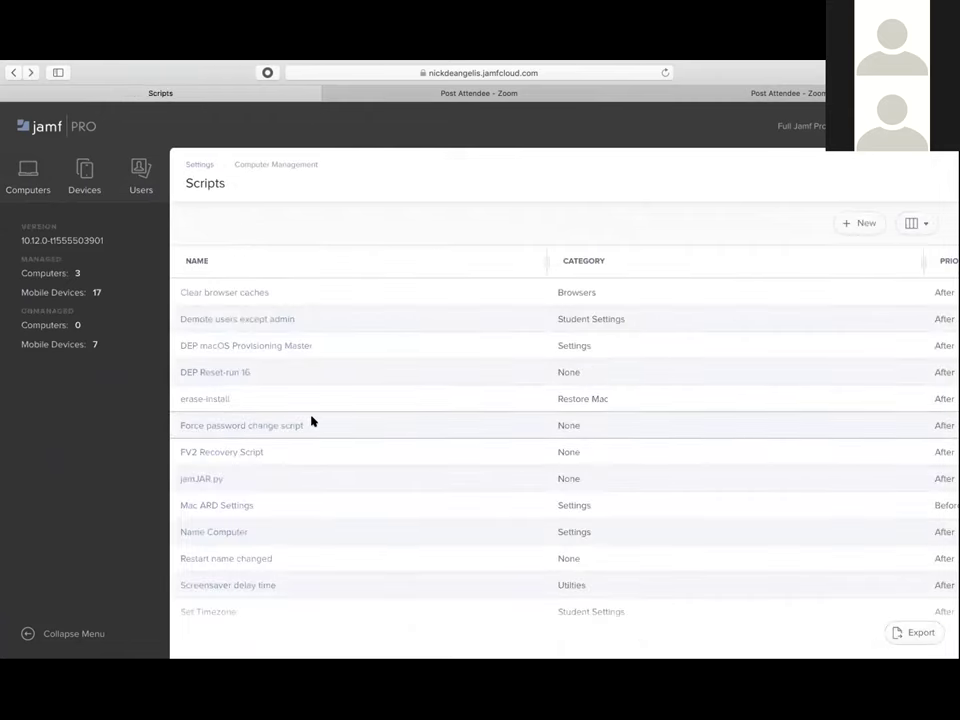
Step: Open the Name Computer script in edit mode, read its notes and code, and close it without saving
{"action": "scroll", "coordinate": [311, 421], "scroll_direction": "down", "scroll_amount": 2}
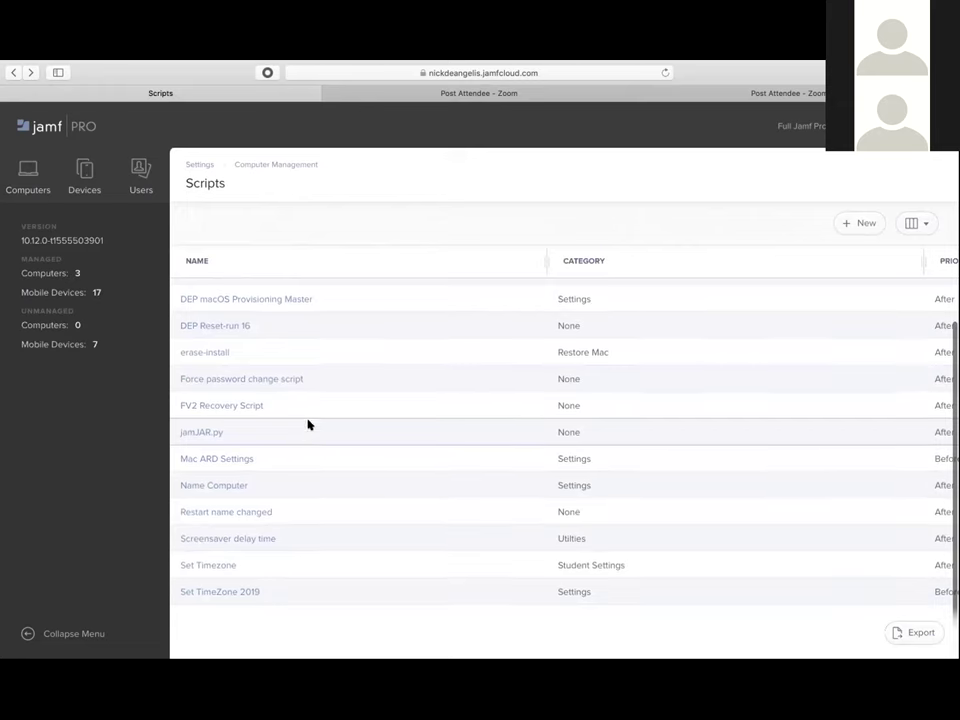
{"action": "left_click", "coordinate": [230, 484]}
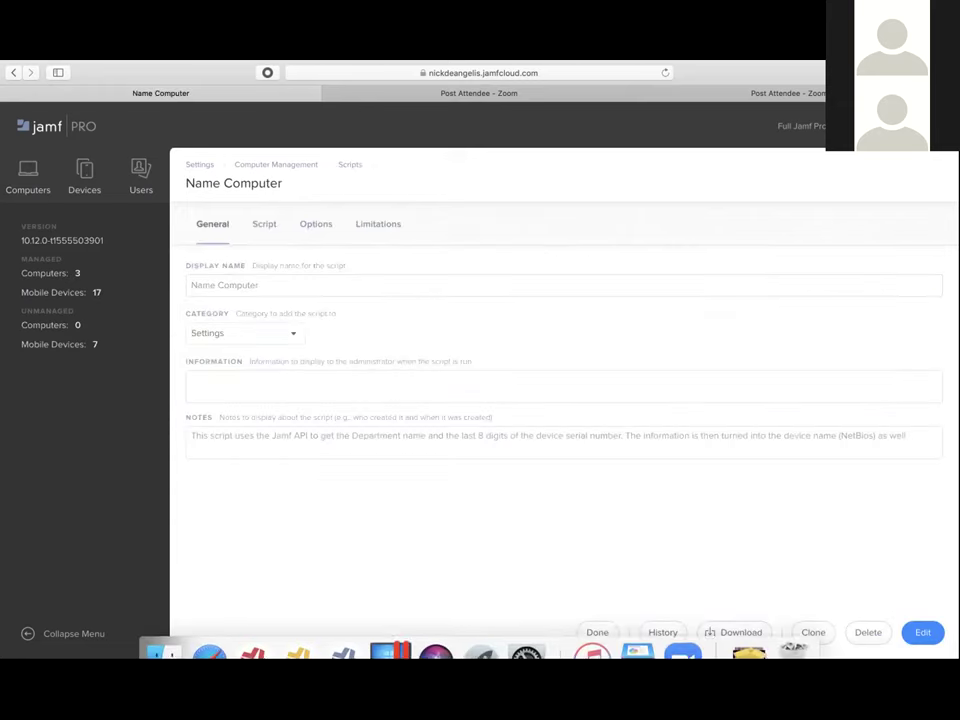
{"action": "left_click", "coordinate": [922, 632]}
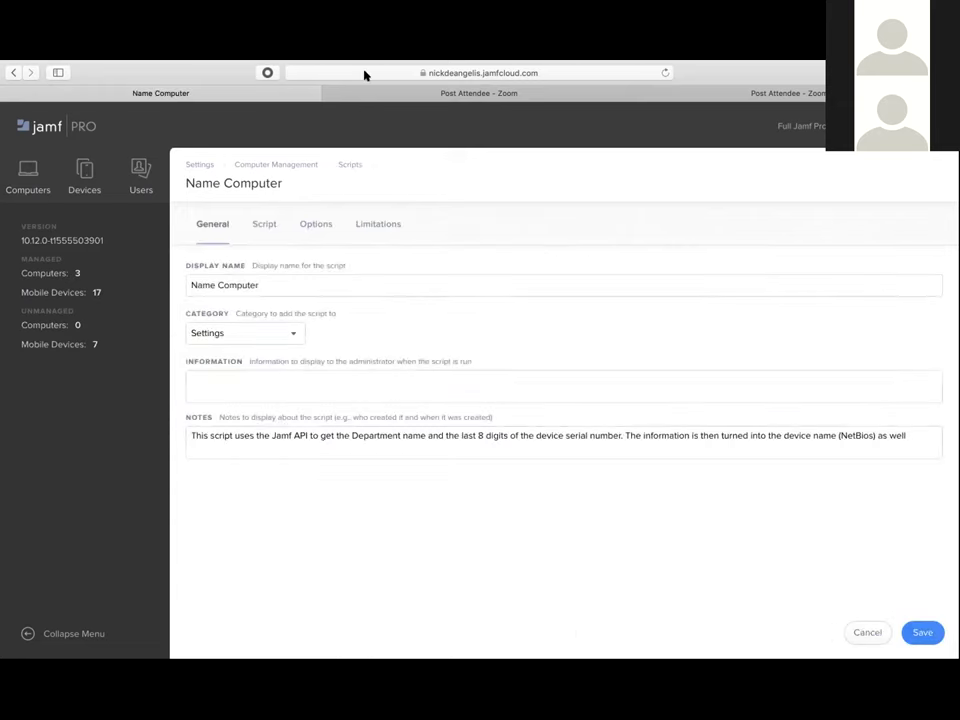
{"action": "left_click", "coordinate": [265, 229]}
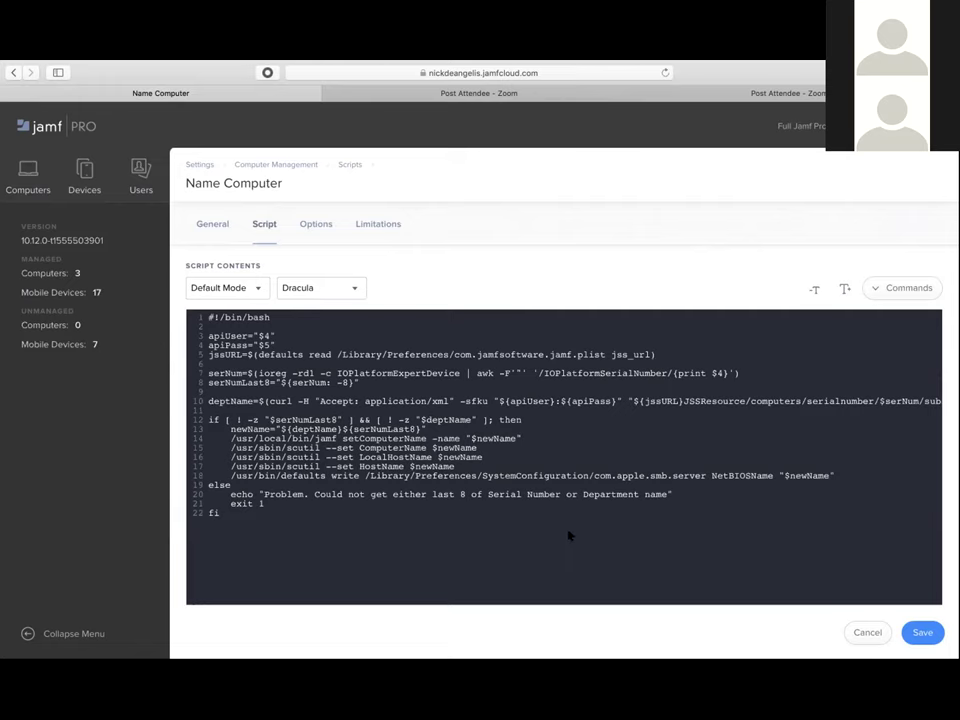
{"action": "left_click", "coordinate": [866, 633]}
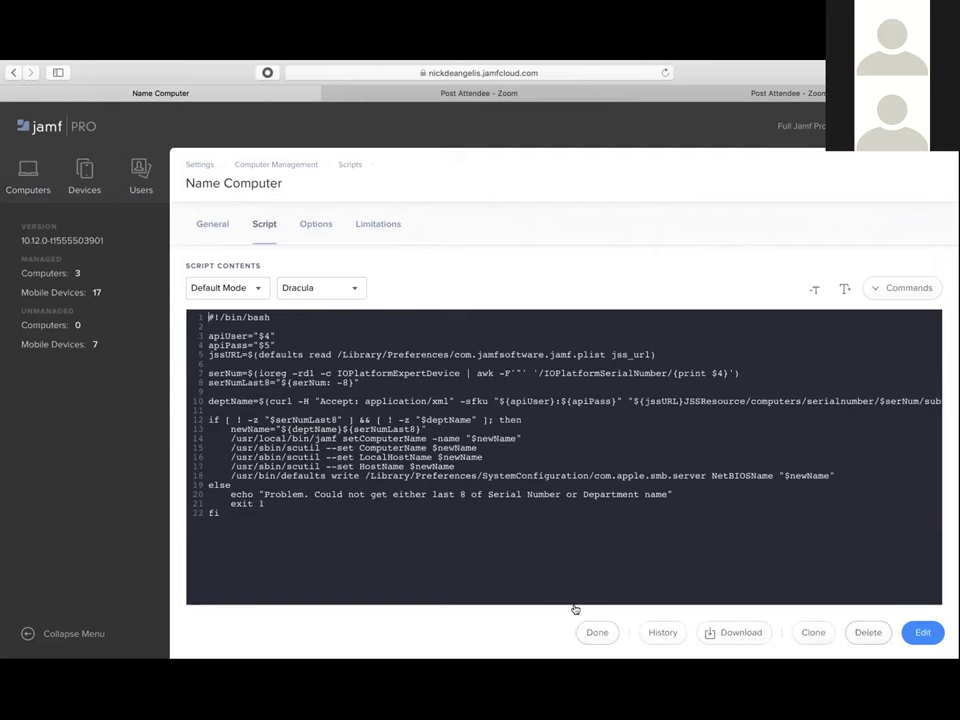
{"action": "left_click", "coordinate": [600, 692]}
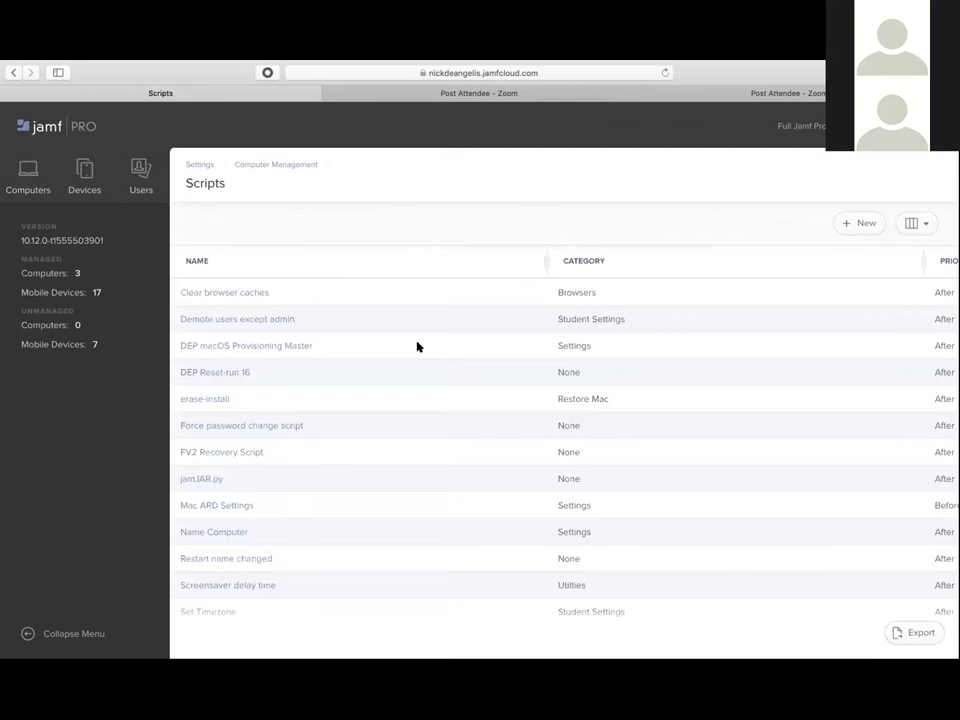
Step: Open the erase-install script in edit mode, read through its code, and close it without saving
{"action": "scroll", "coordinate": [298, 448], "scroll_direction": "down", "scroll_amount": 2}
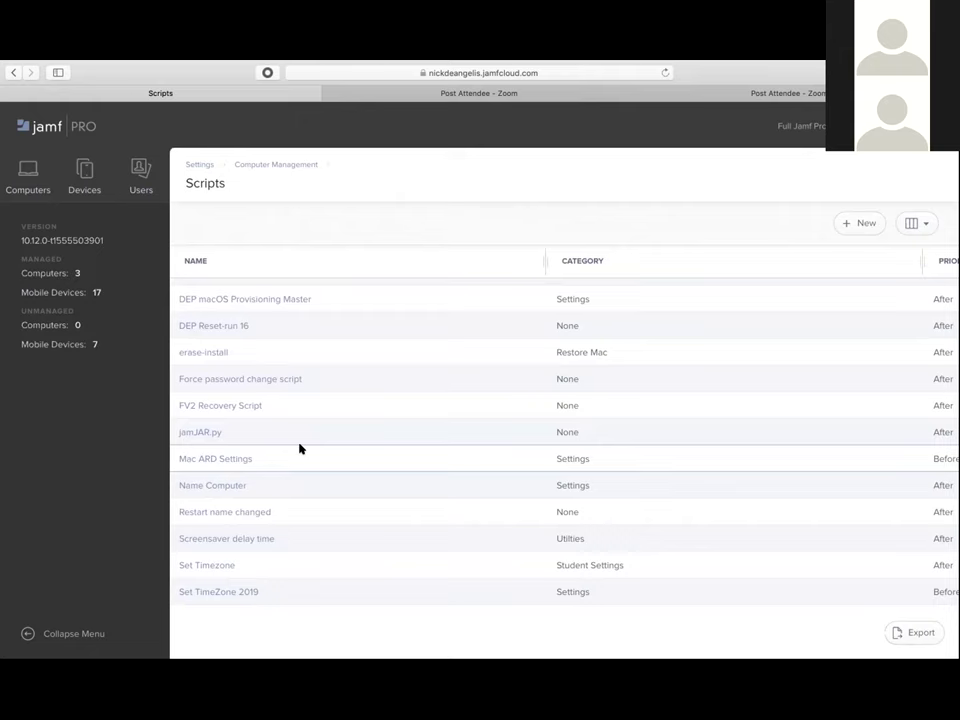
{"action": "left_click", "coordinate": [210, 353]}
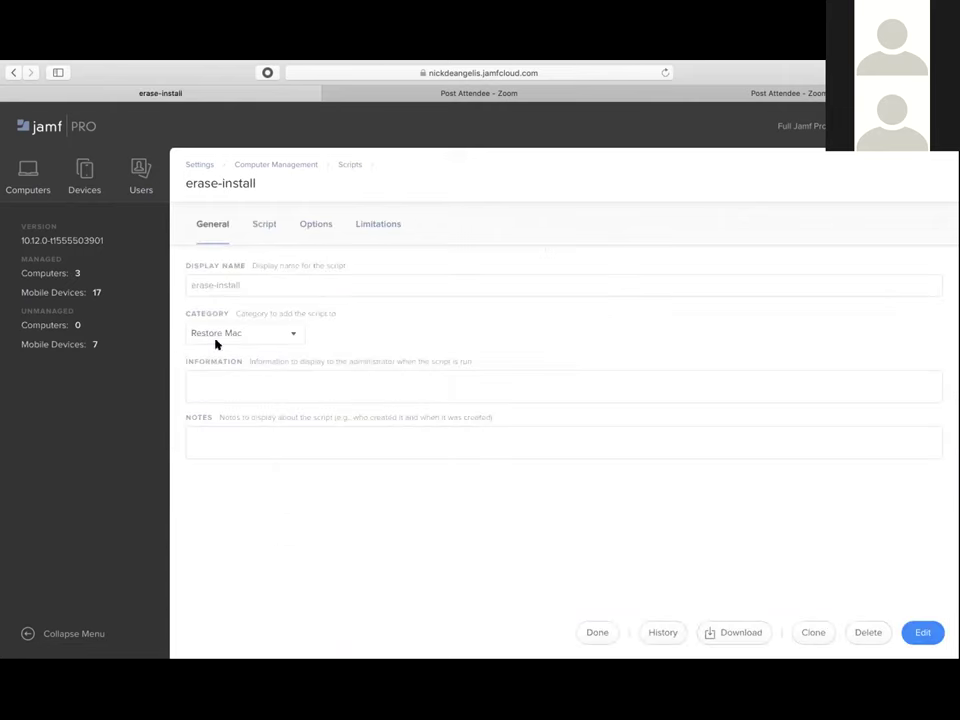
{"action": "left_click", "coordinate": [922, 632]}
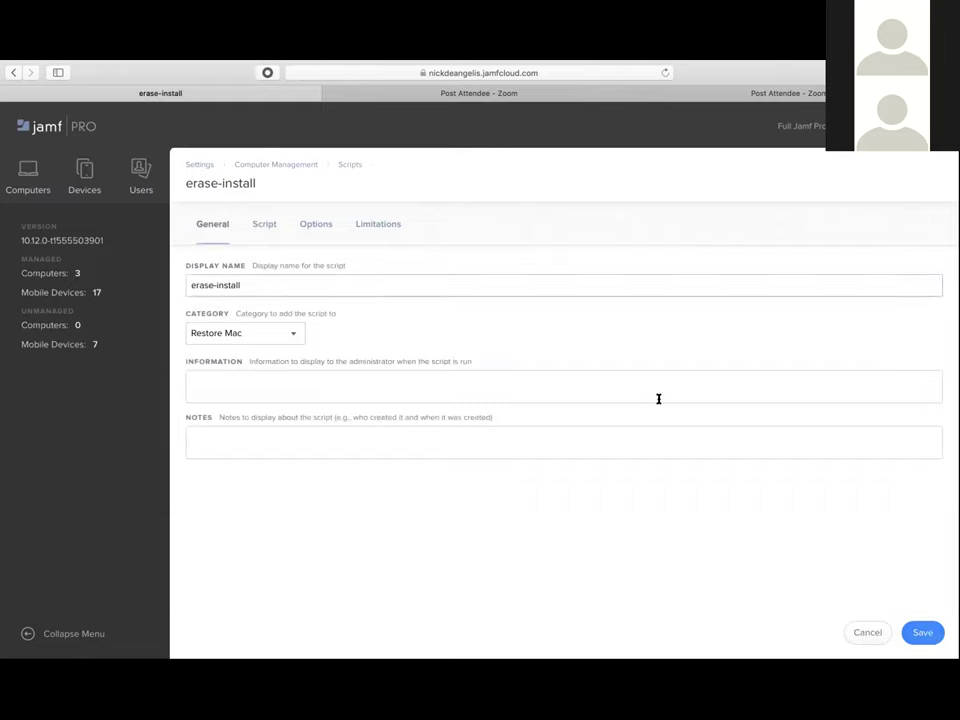
{"action": "left_click", "coordinate": [262, 223]}
{"action": "scroll", "coordinate": [459, 467], "scroll_direction": "down", "scroll_amount": 3}
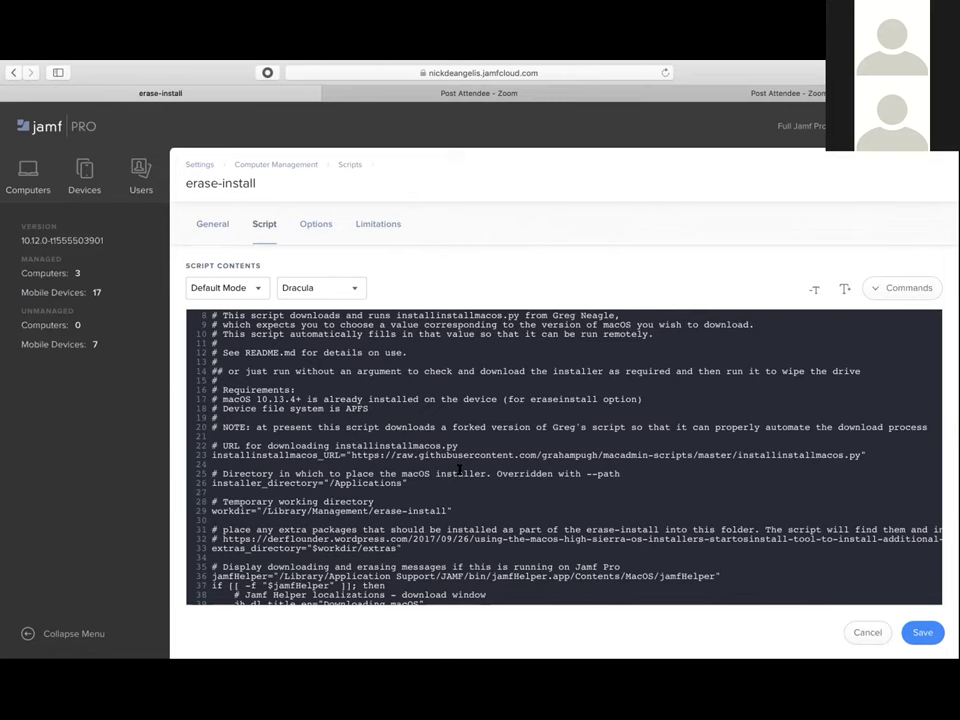
{"action": "scroll", "coordinate": [459, 470], "scroll_direction": "down", "scroll_amount": 6}
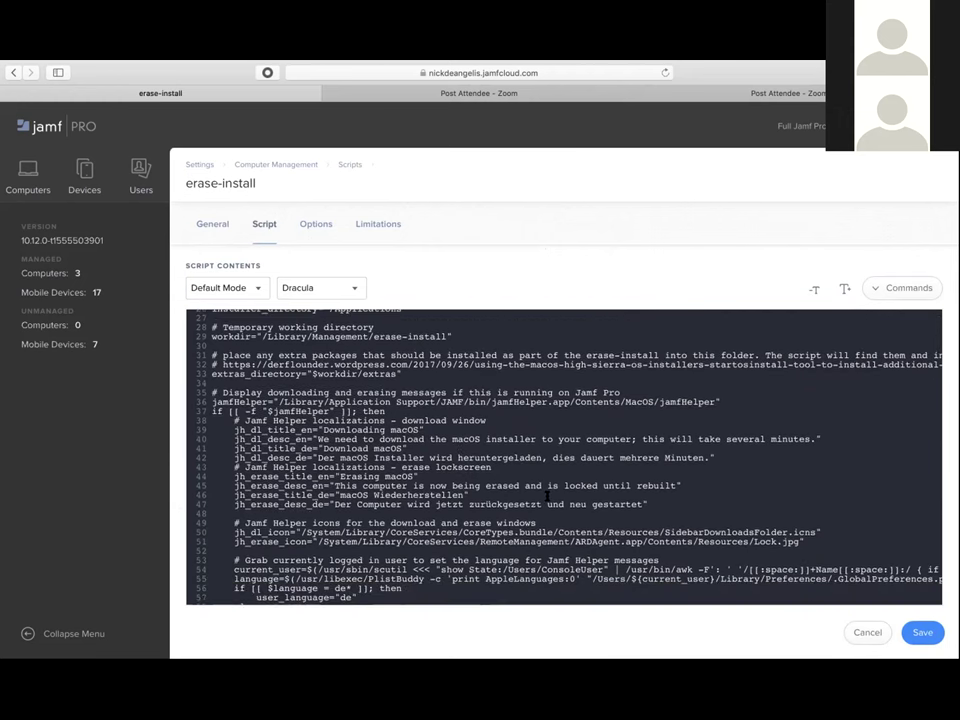
{"action": "scroll", "coordinate": [545, 493], "scroll_direction": "down", "scroll_amount": 3}
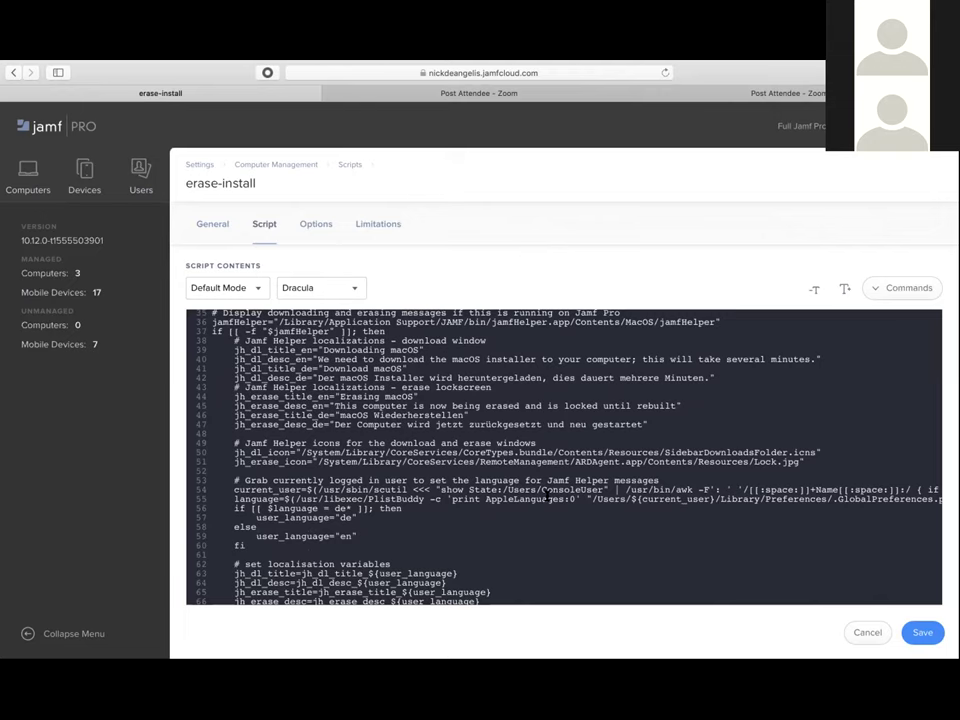
{"action": "left_click", "coordinate": [867, 633]}
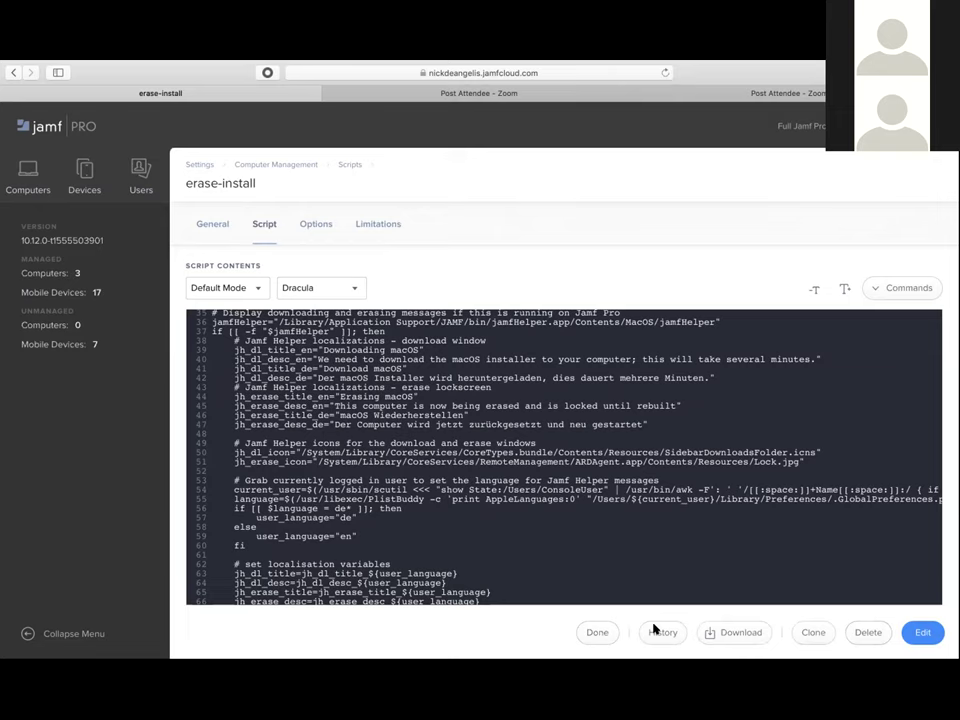
{"action": "left_click", "coordinate": [596, 633]}
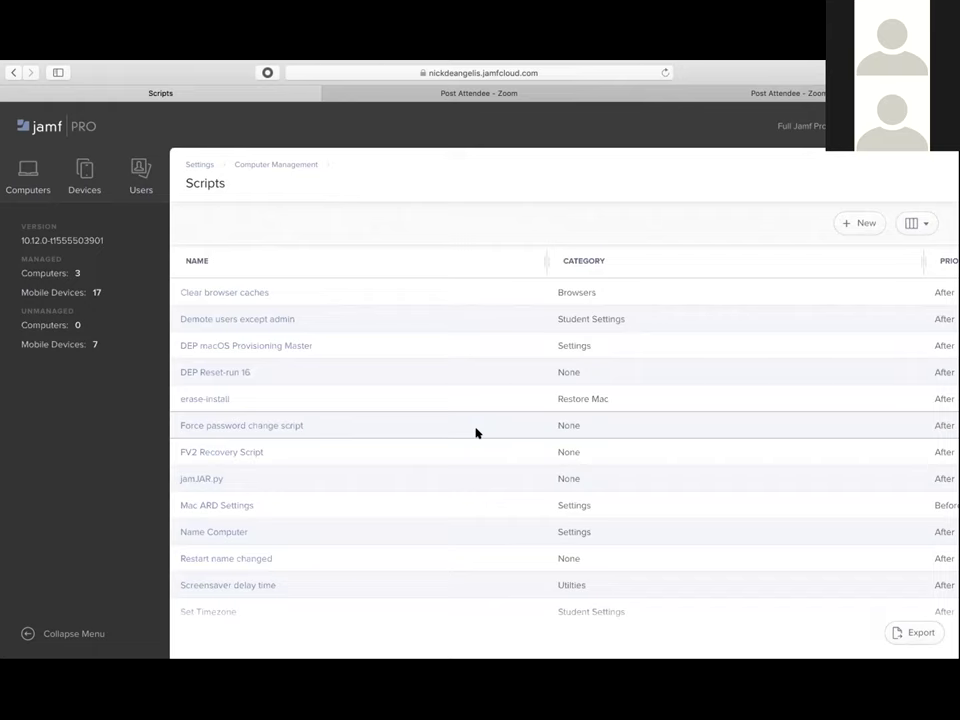
Step: Glance at the advanced computer searches, then switch to Keynote and show the Pro Services, Training and Support slide
{"action": "left_click", "coordinate": [30, 170]}
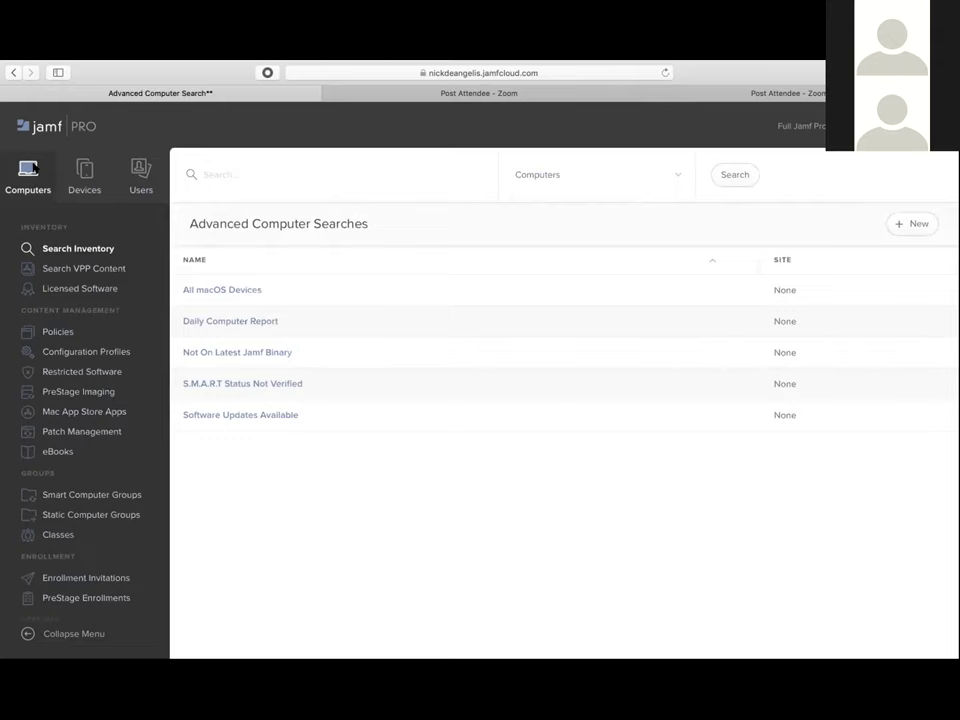
{"action": "scroll", "coordinate": [26, 214], "scroll_direction": "left", "scroll_amount": 5}
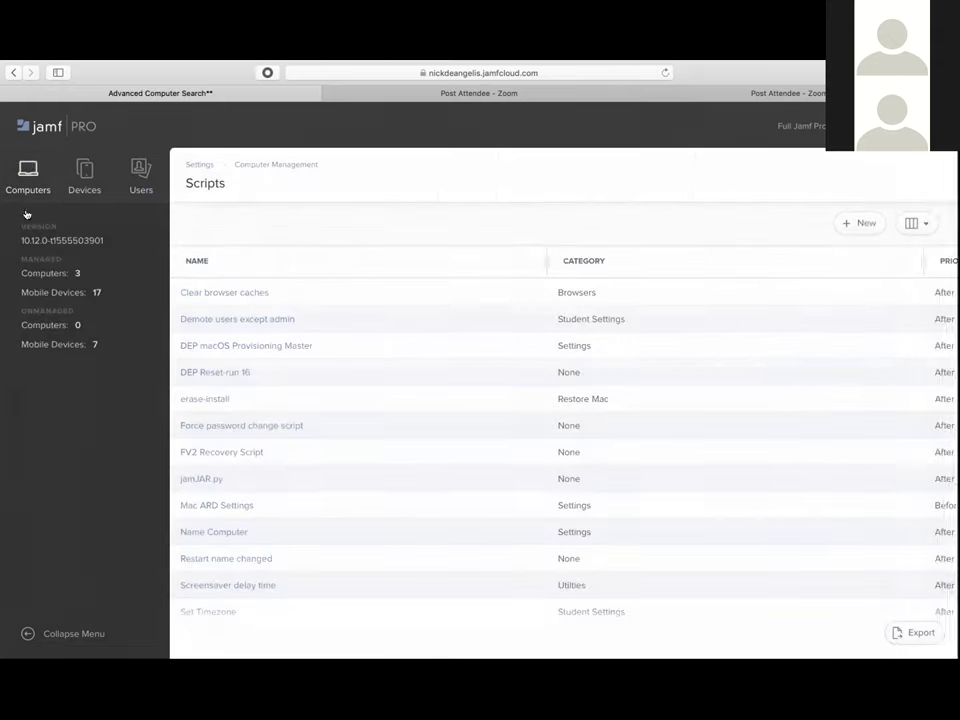
{"action": "key", "text": "ctrl+Left"}
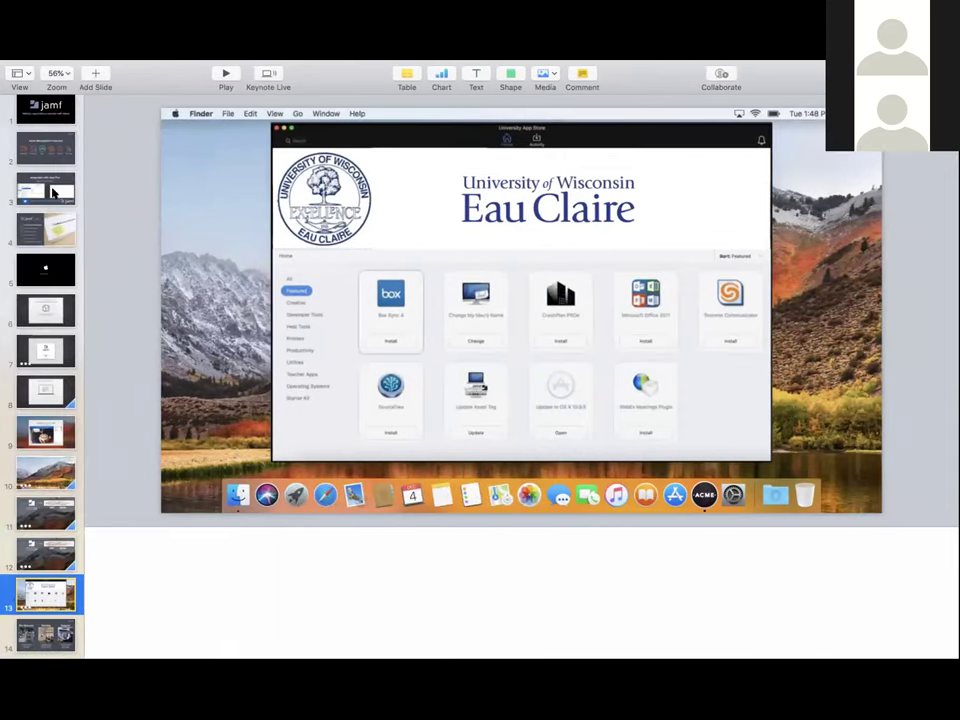
{"action": "left_click", "coordinate": [37, 629]}
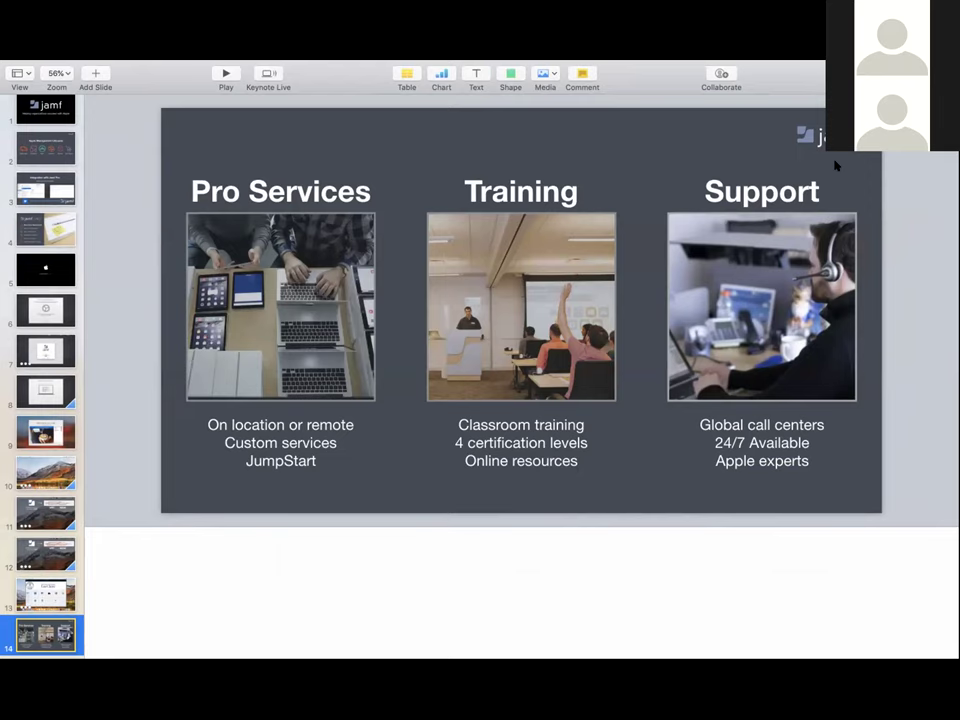
Step: Leave Keynote and Safari for the desktop and bring up the Zoom window
{"action": "mouse_move", "coordinate": [777, 650]}
{"action": "key", "text": "ctrl+Right"}
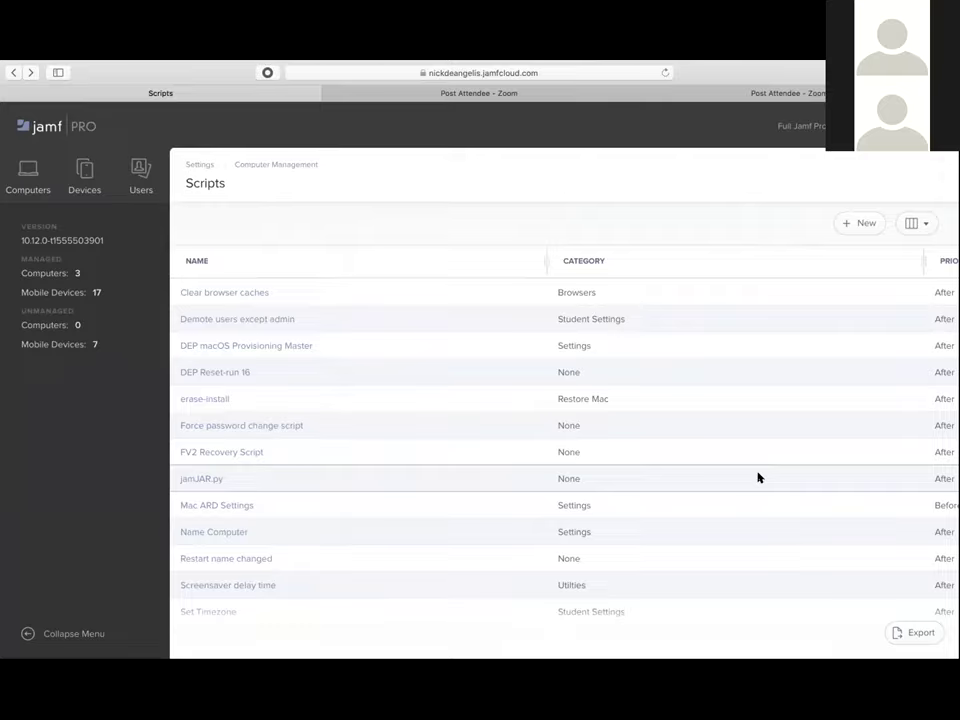
{"action": "key", "text": "ctrl+Right"}
{"action": "key", "text": "ctrl+Left"}
{"action": "key", "text": "ctrl+Left"}
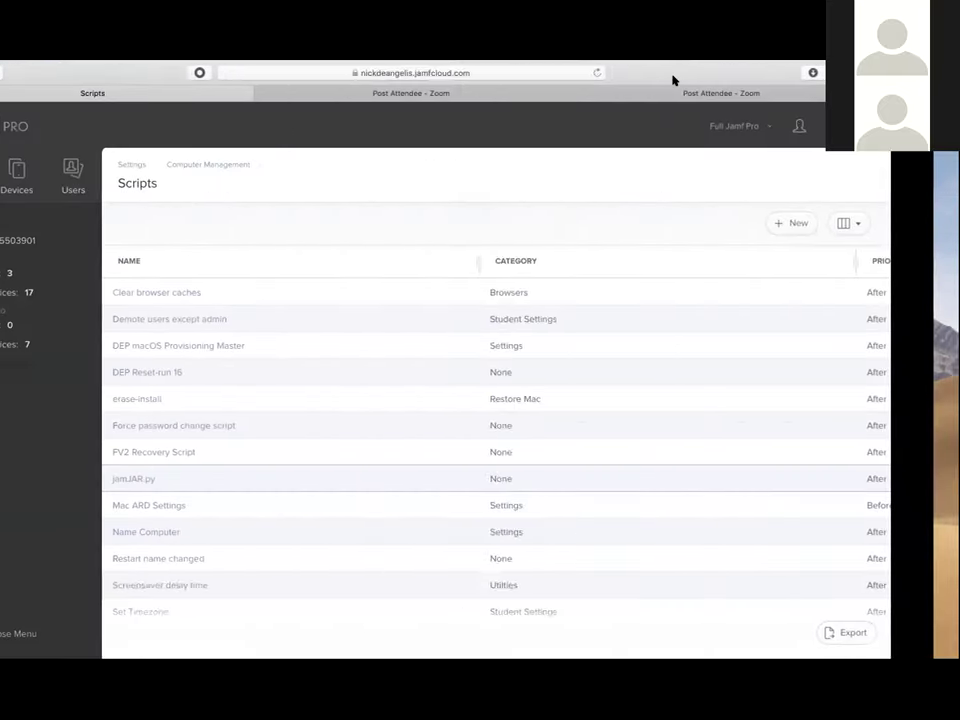
{"action": "key", "text": "ctrl+Up"}
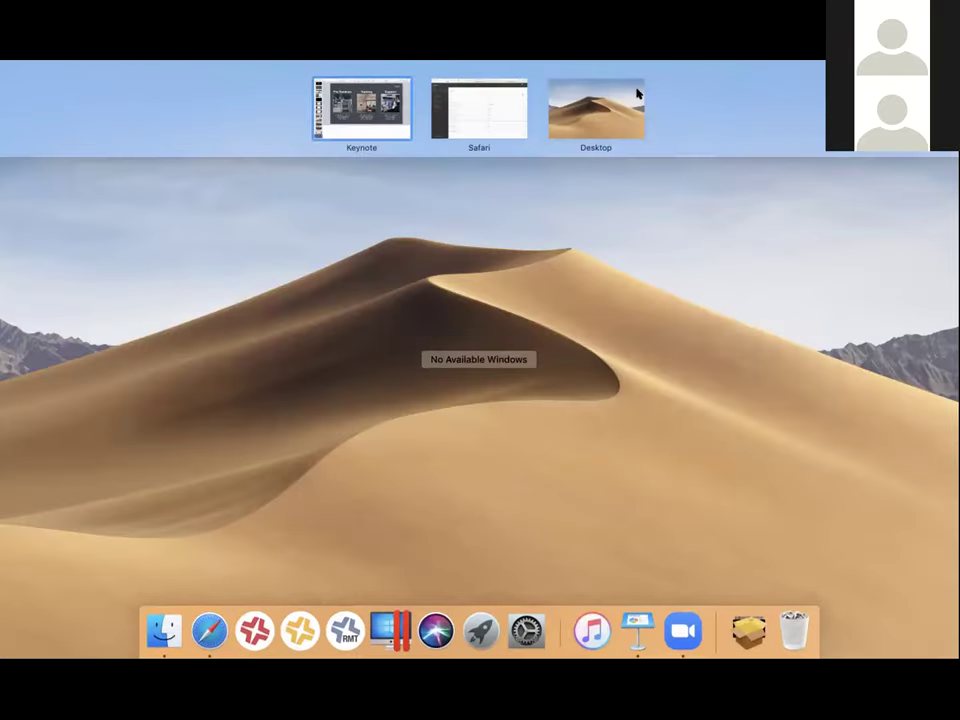
{"action": "left_click", "coordinate": [682, 630]}
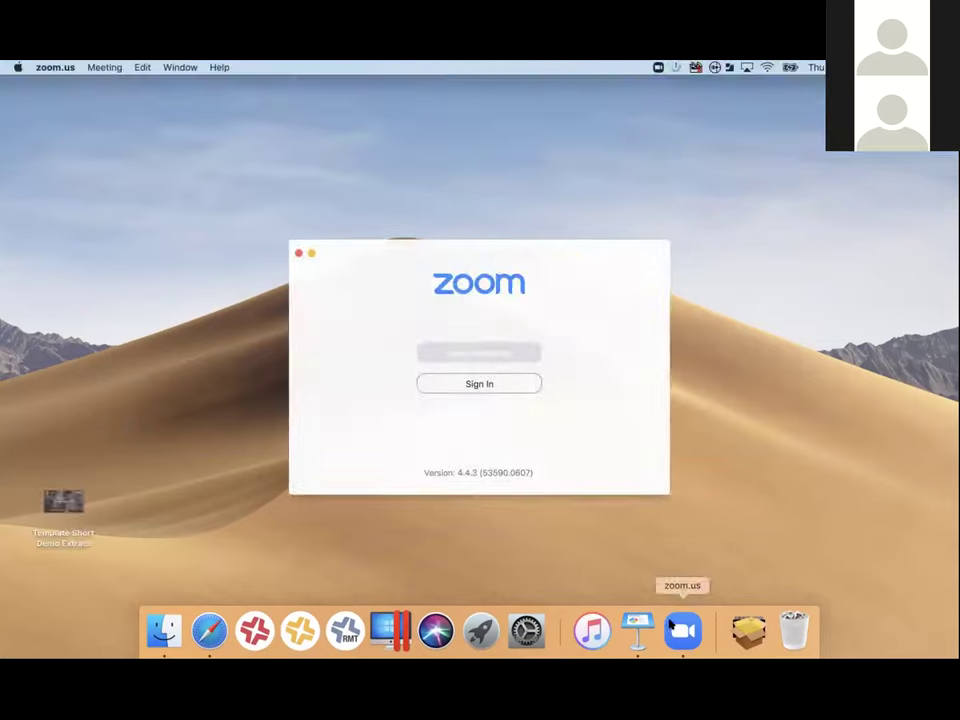
Step: Close the Zoom window, return to Keynote and play the slideshow from the Pro Services, Training and Support slide
{"action": "left_click", "coordinate": [290, 248]}
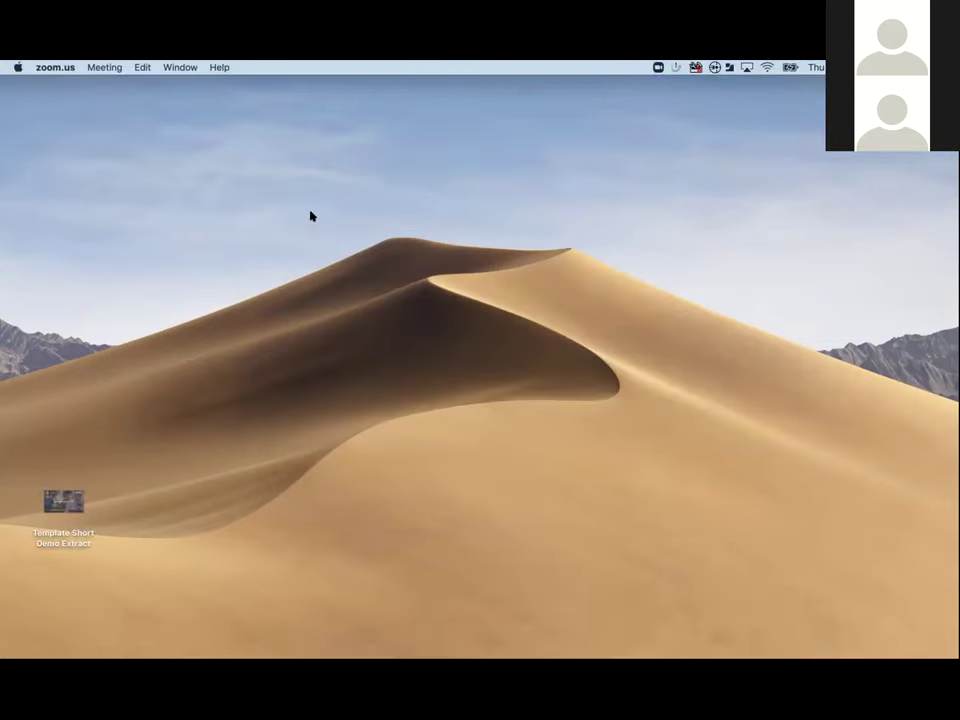
{"action": "key", "text": "ctrl+Left"}
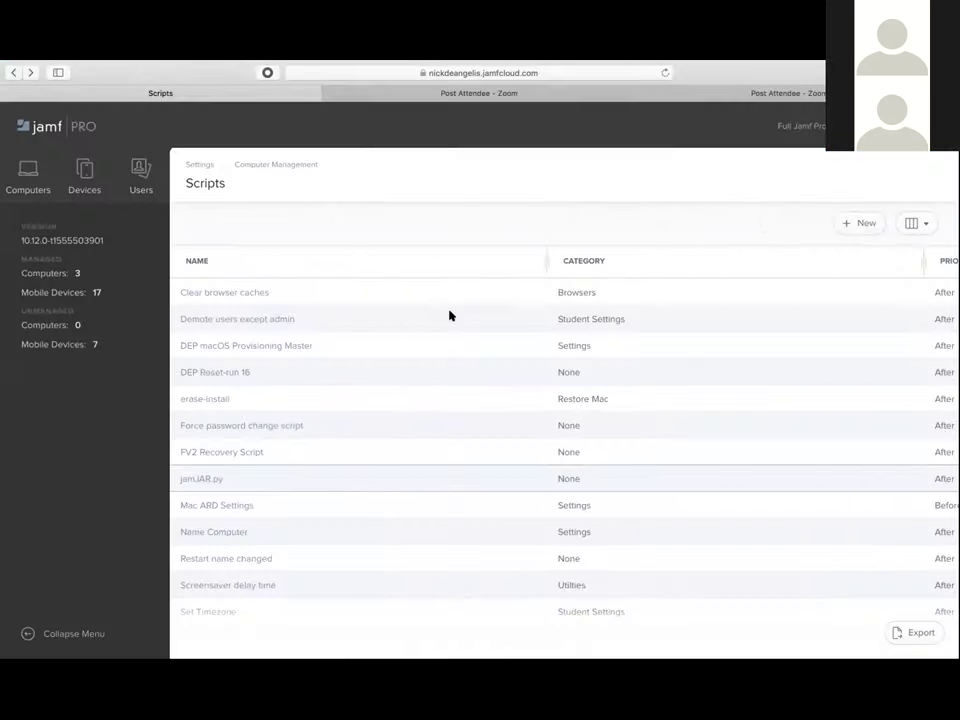
{"action": "key", "text": "ctrl+Left"}
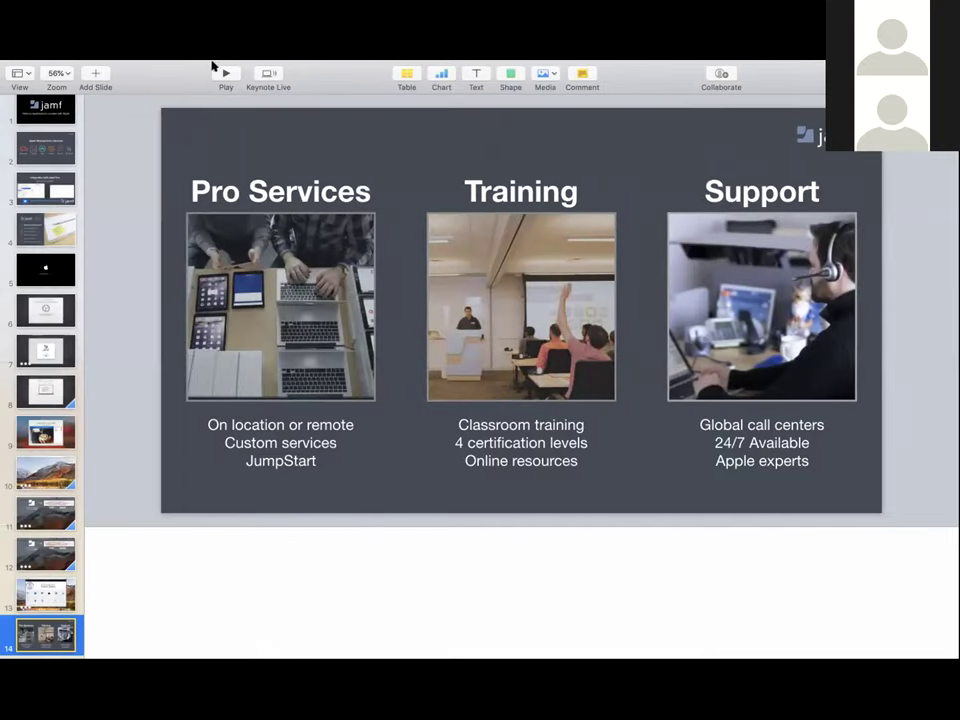
{"action": "left_click", "coordinate": [226, 99]}
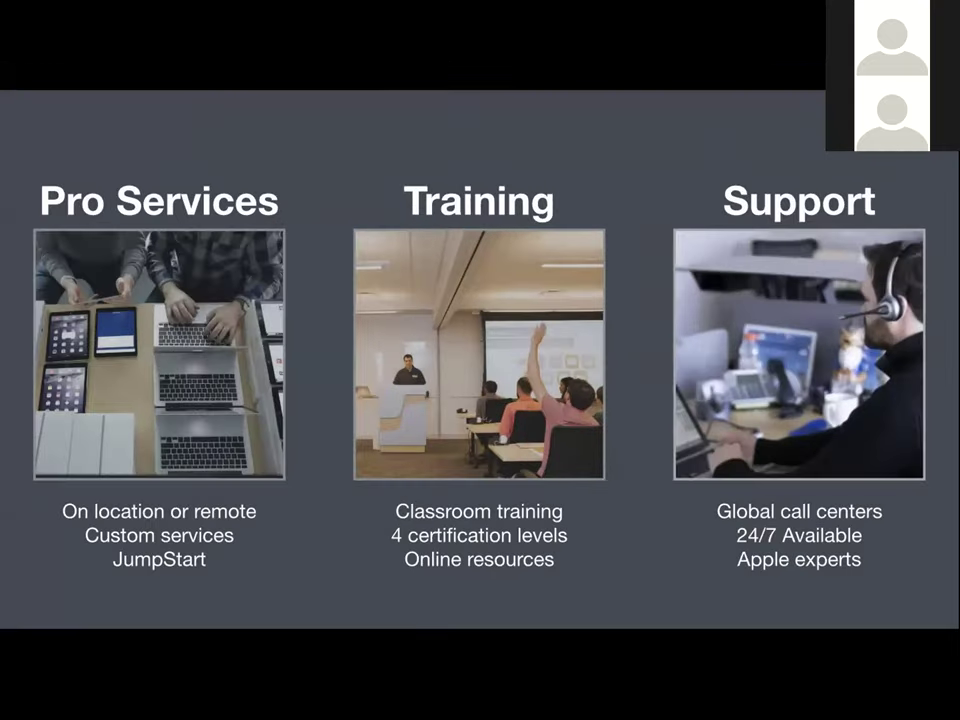
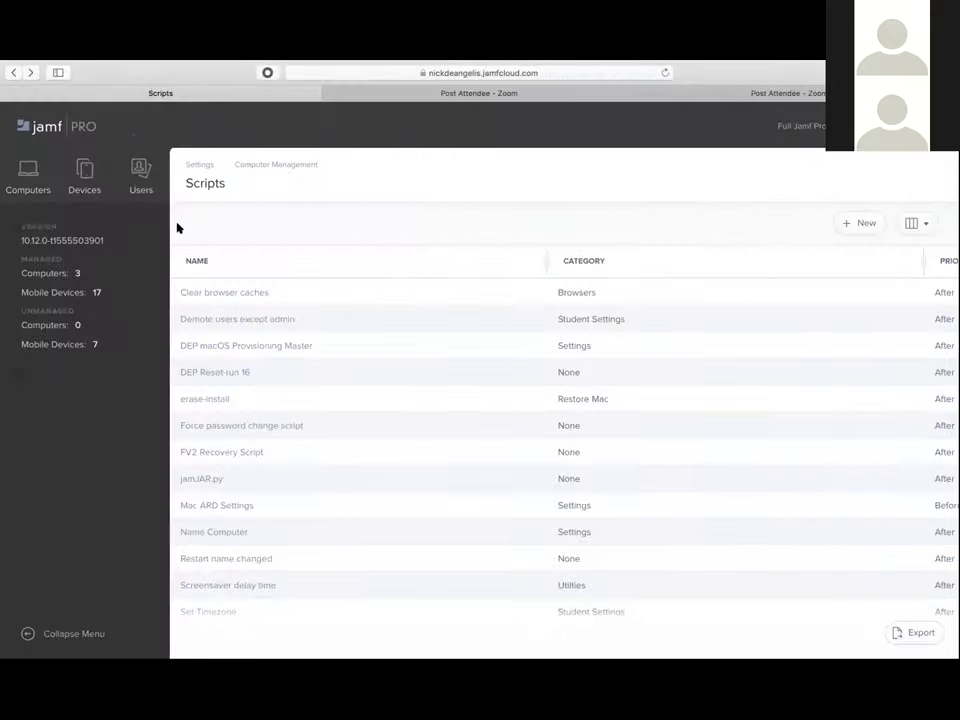
Step: Switch to Jamf Pro in Safari, open the Google Chrome computer policy for viewing, and return to the policies list
{"action": "left_click", "coordinate": [28, 172]}
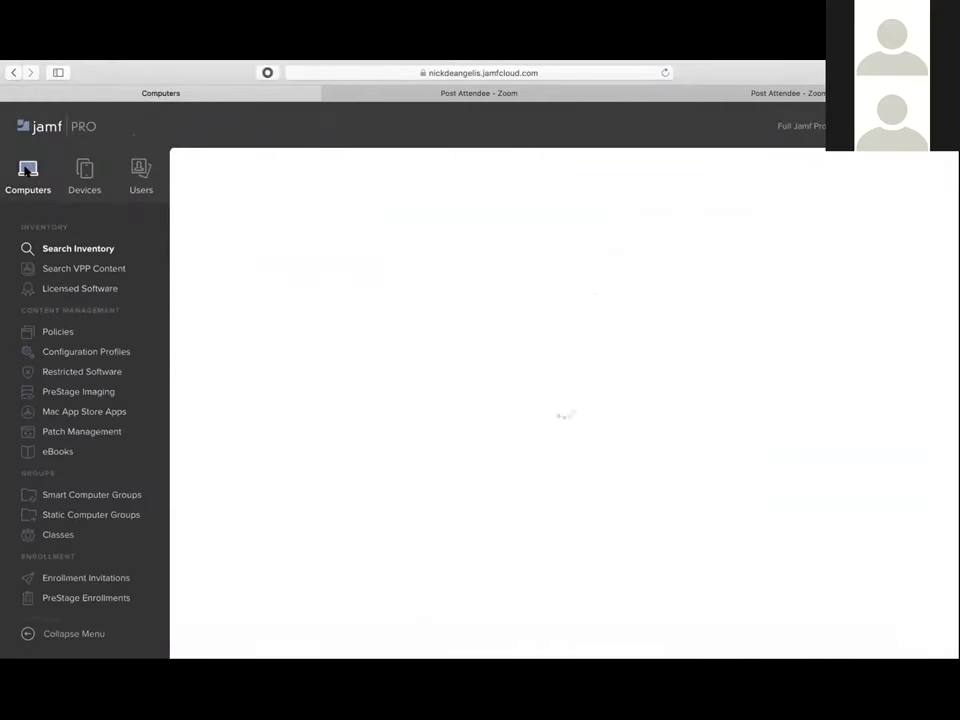
{"action": "left_click", "coordinate": [64, 334]}
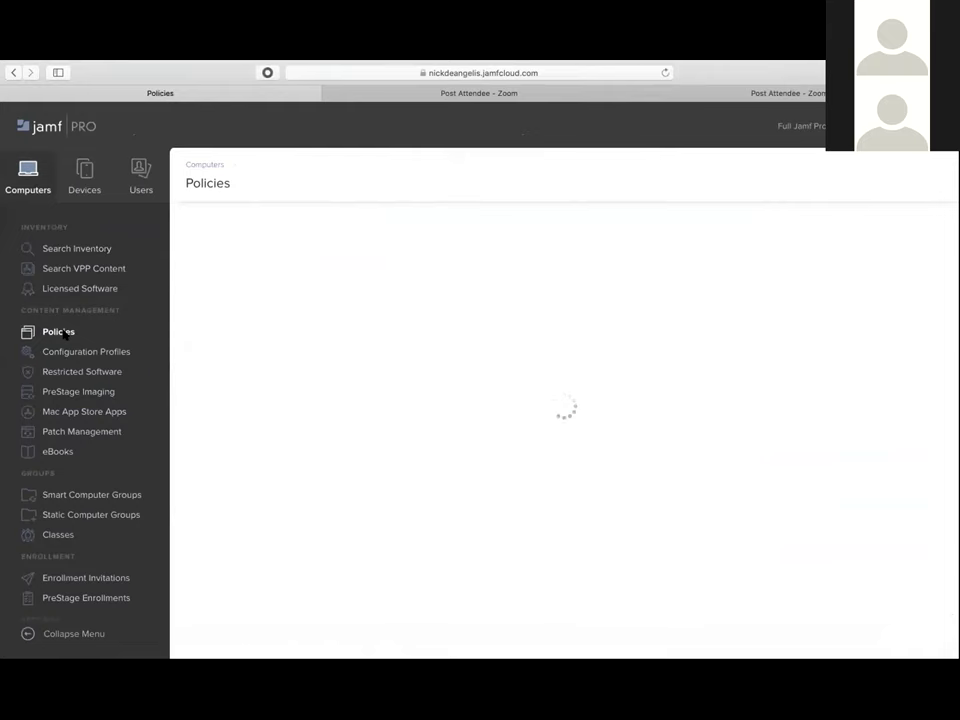
{"action": "scroll", "coordinate": [302, 401], "scroll_direction": "down", "scroll_amount": 5}
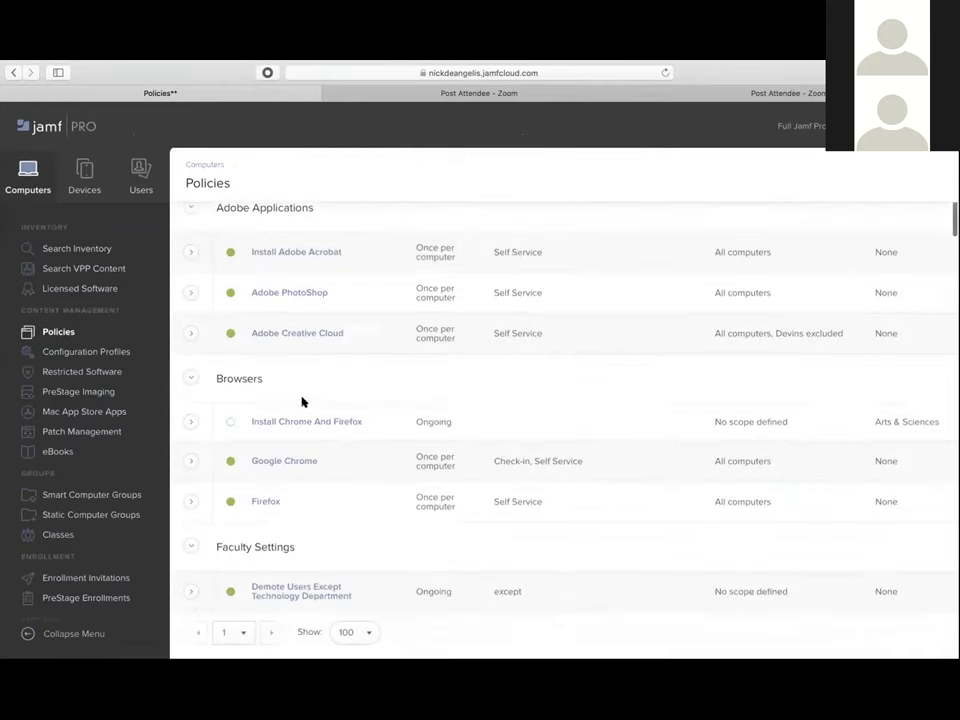
{"action": "left_click", "coordinate": [296, 381]}
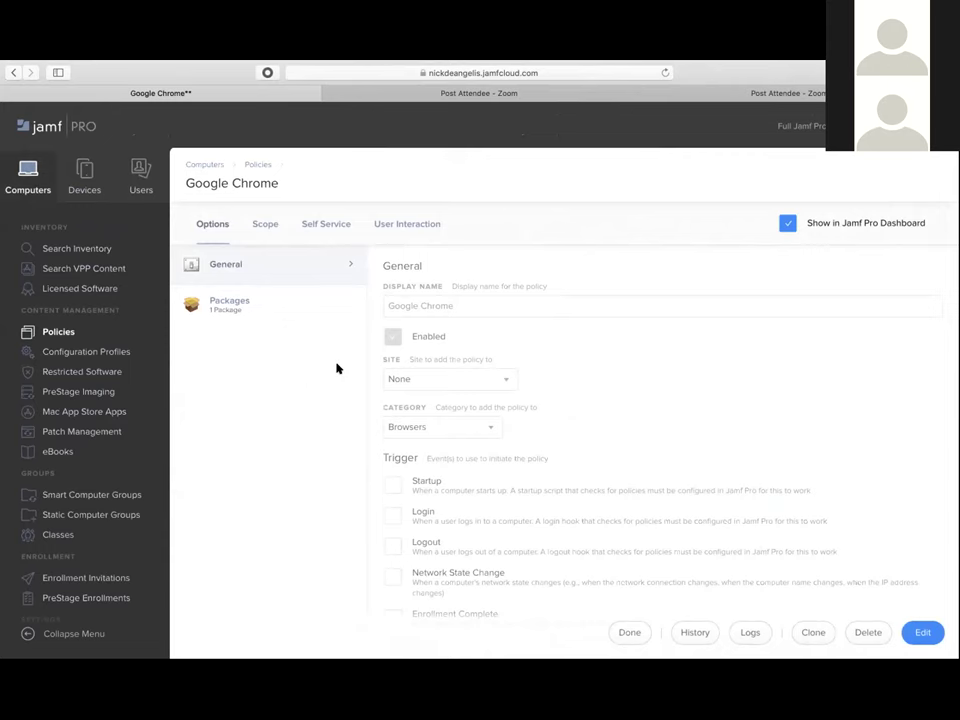
{"action": "left_click", "coordinate": [629, 631]}
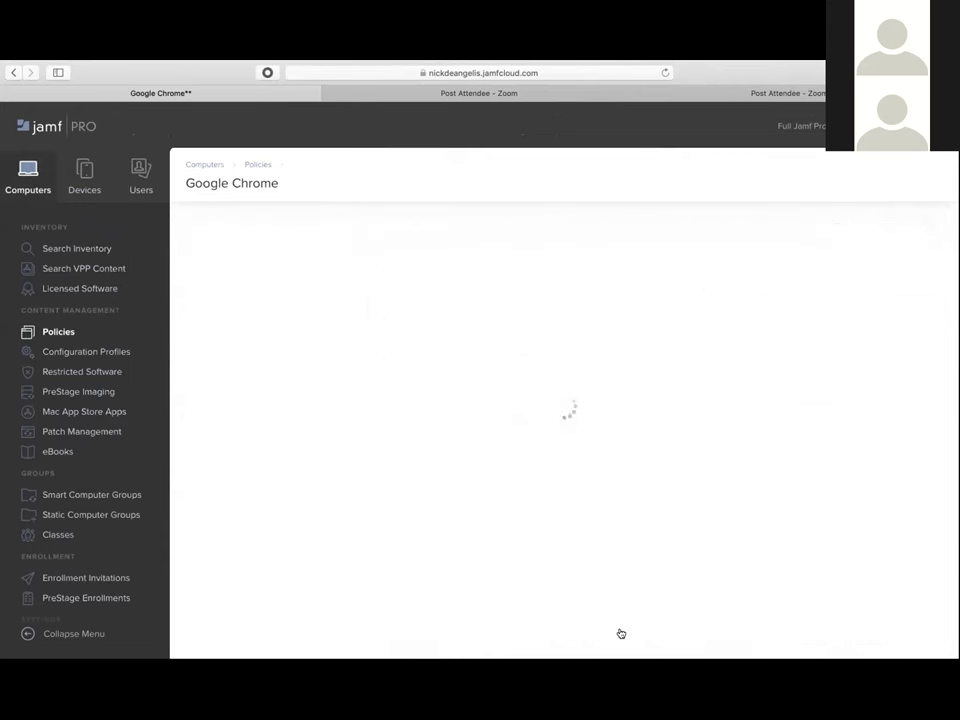
{"action": "key", "text": "ctrl+Left"}
{"action": "key", "text": "ctrl+Right"}
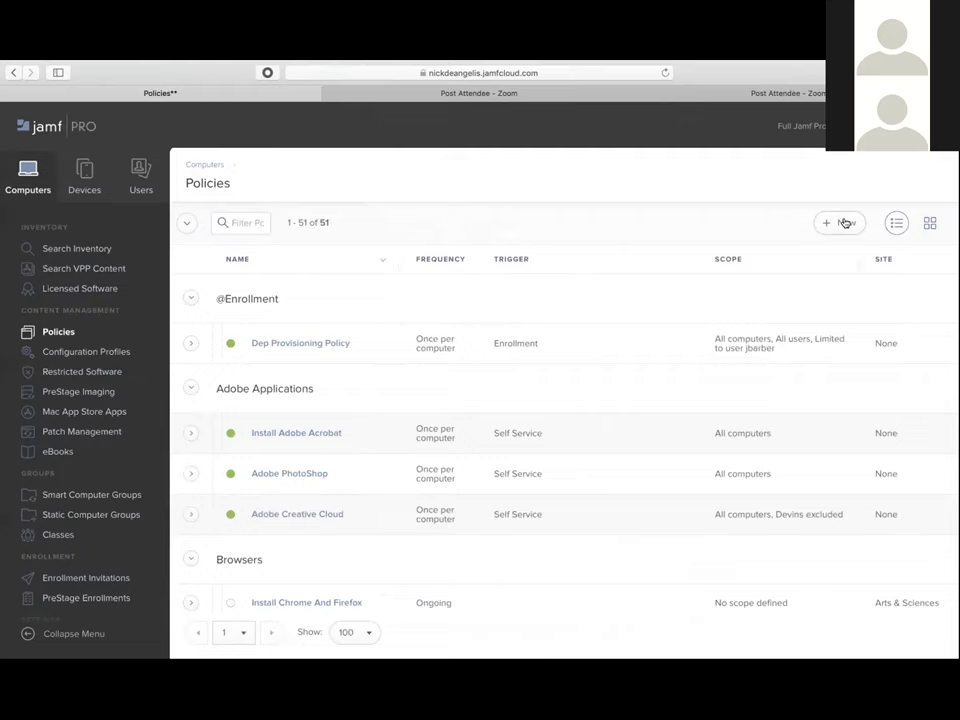
Step: Start a new computer policy with the display name Chrome
{"action": "left_click", "coordinate": [844, 223]}
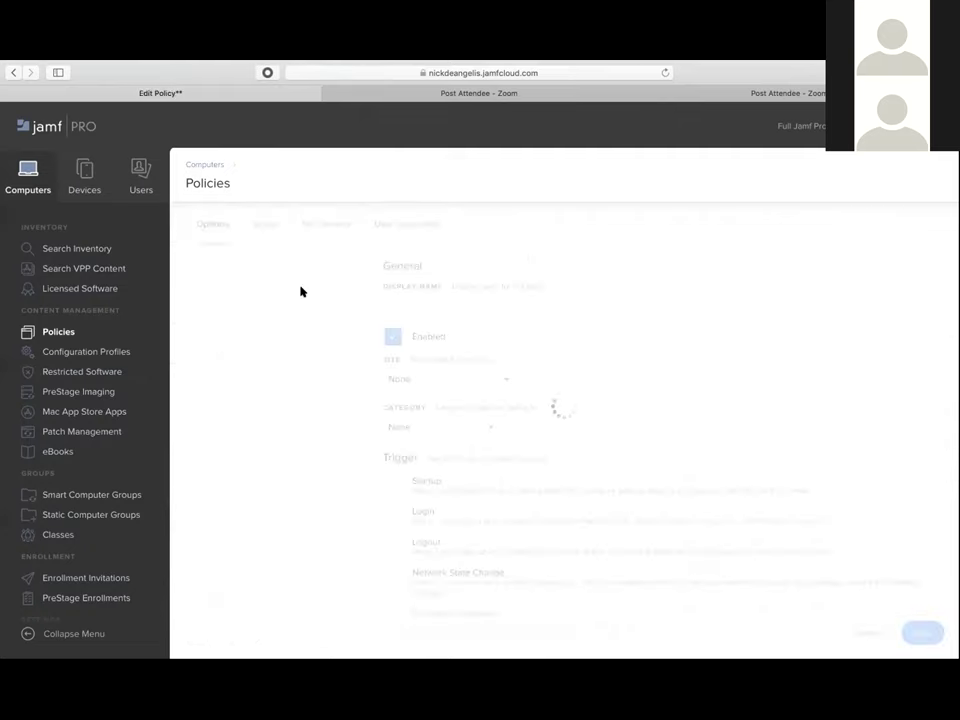
{"action": "left_click", "coordinate": [392, 303]}
{"action": "type", "text": "Chrome"}
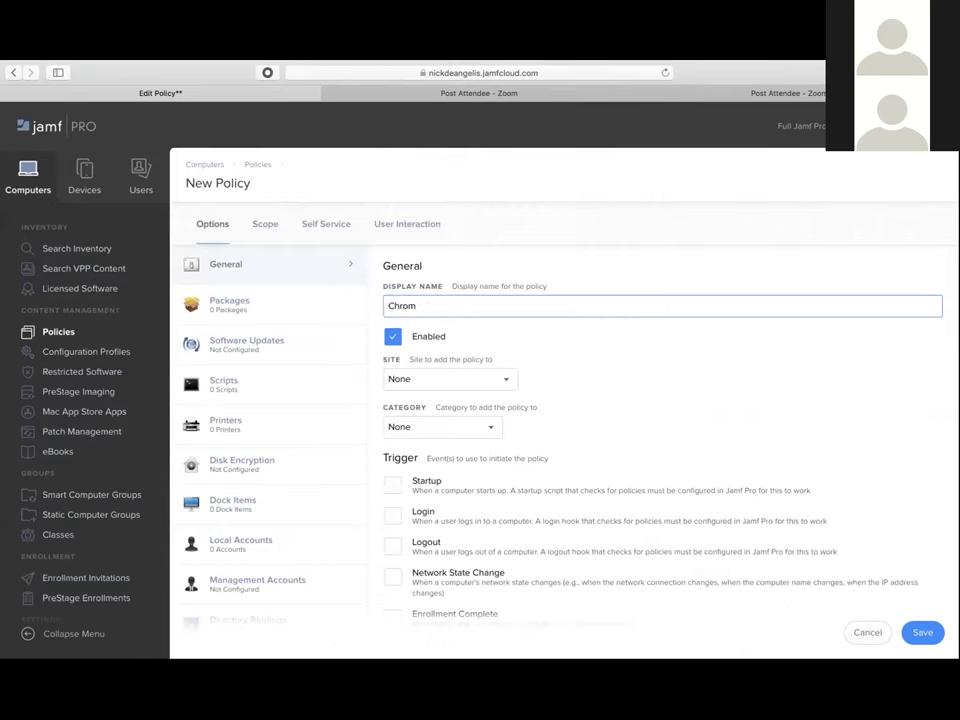
Step: Add the Google Chrome 74.0.3729.169.pkg package to the policy and set its distribution point to the cloud distribution point
{"action": "left_click", "coordinate": [270, 315]}
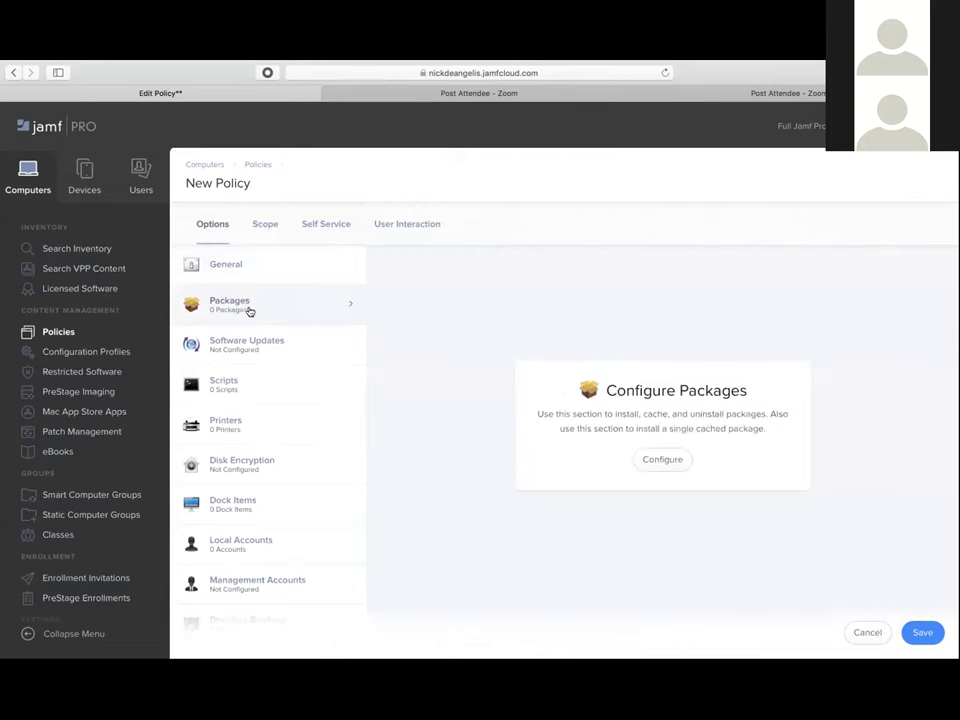
{"action": "left_click", "coordinate": [664, 460]}
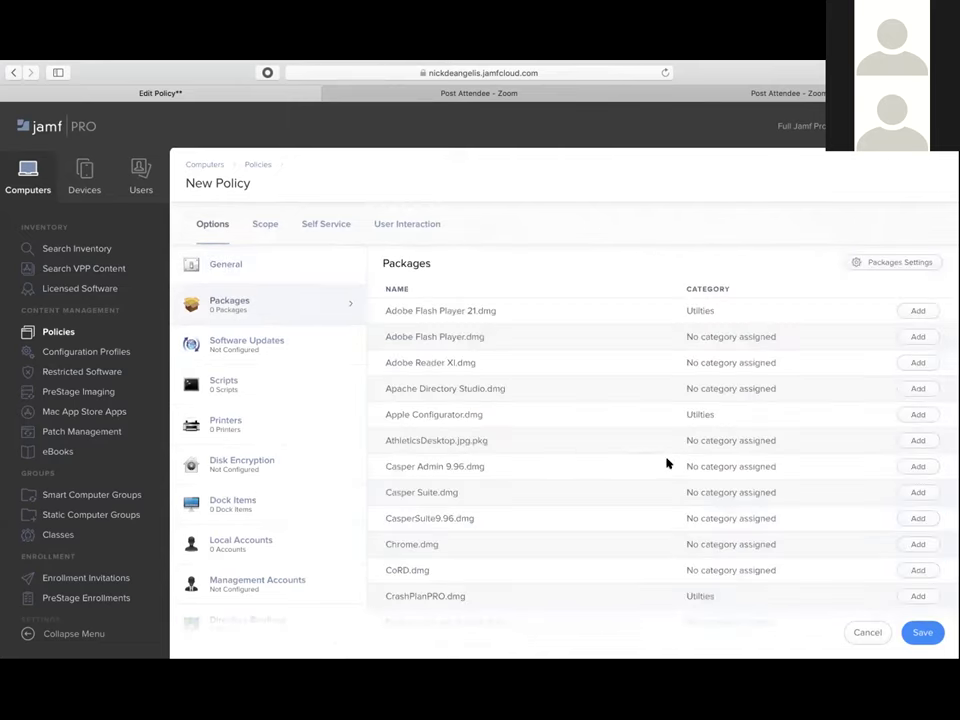
{"action": "scroll", "coordinate": [667, 463], "scroll_direction": "down", "scroll_amount": 10}
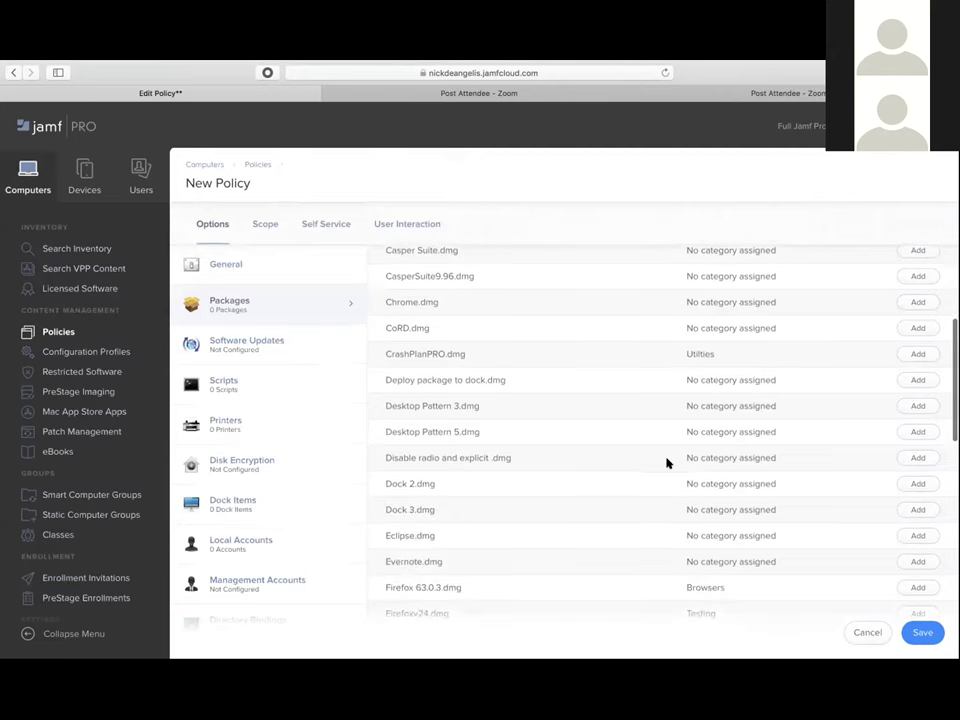
{"action": "scroll", "coordinate": [667, 463], "scroll_direction": "down", "scroll_amount": 5}
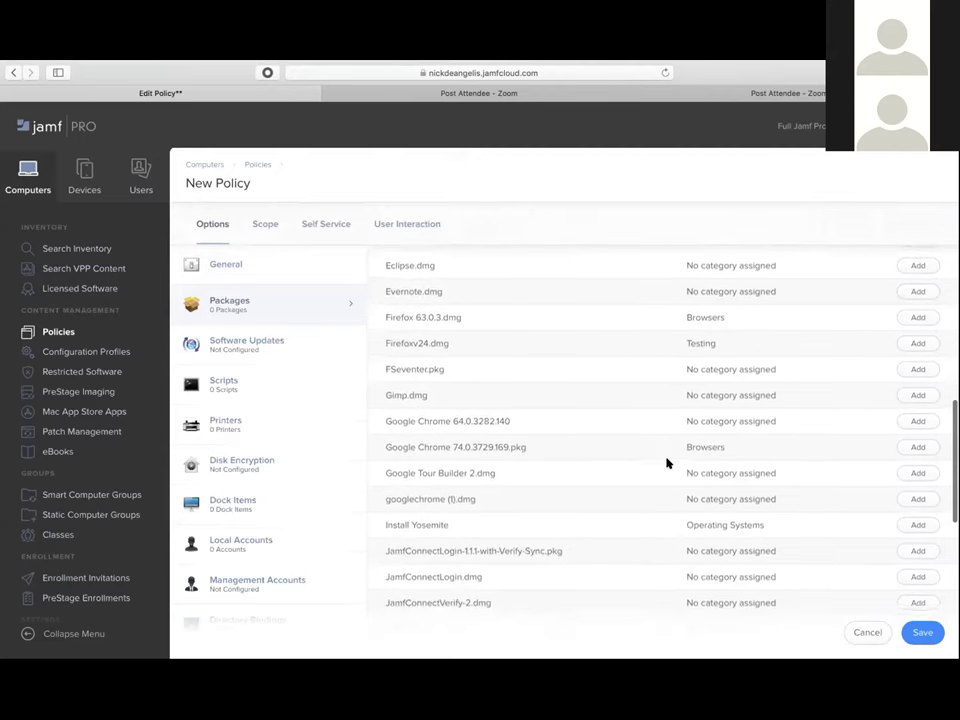
{"action": "left_click", "coordinate": [922, 446]}
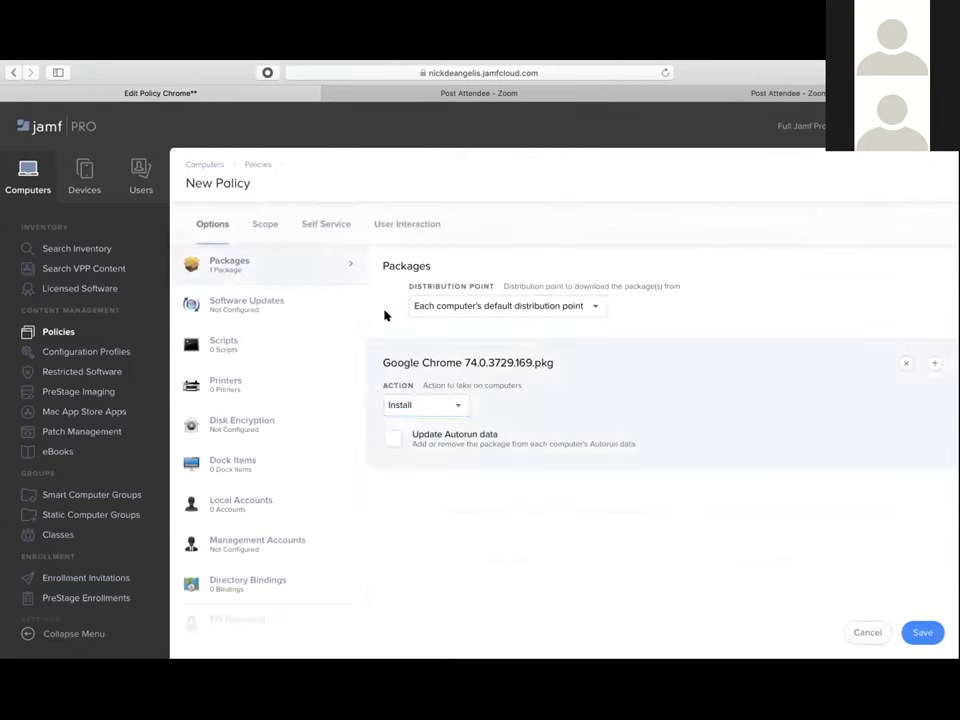
{"action": "left_click", "coordinate": [490, 306]}
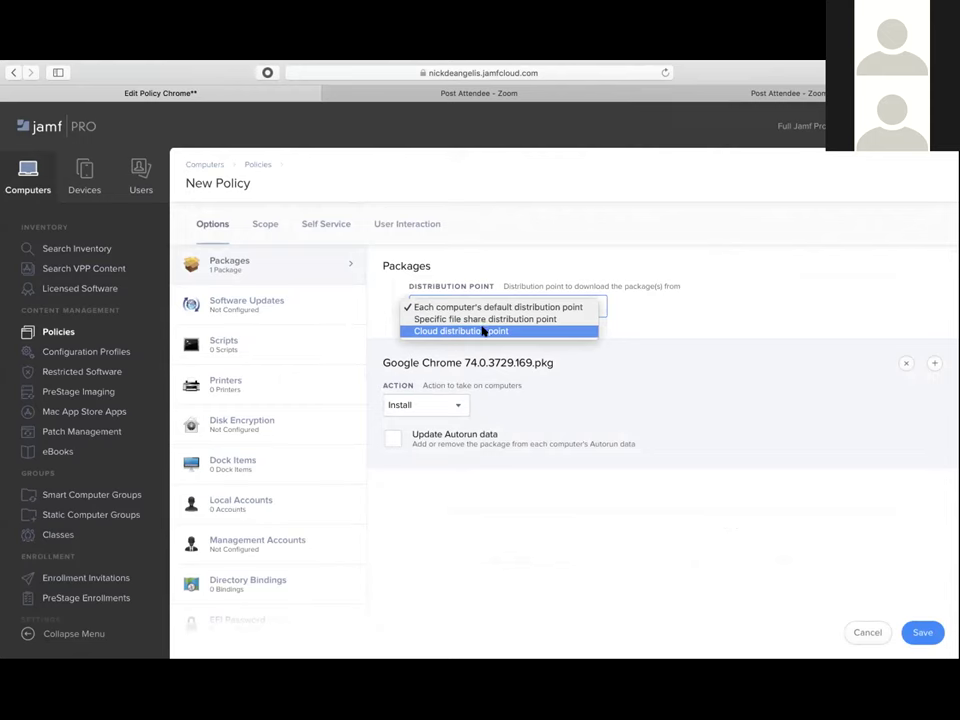
{"action": "left_click", "coordinate": [475, 330]}
Step: Assign the Chrome policy to the Browsers category and enable the Recurring Check-in trigger
{"action": "scroll", "coordinate": [240, 300], "scroll_direction": "up", "scroll_amount": 2}
{"action": "left_click", "coordinate": [251, 264]}
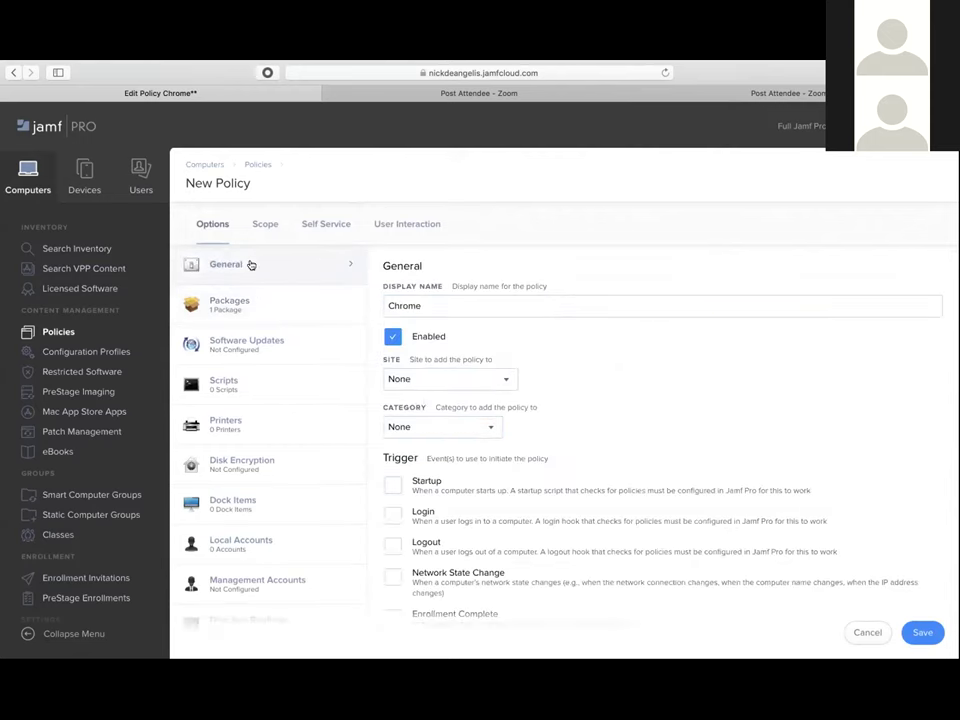
{"action": "left_click", "coordinate": [448, 426]}
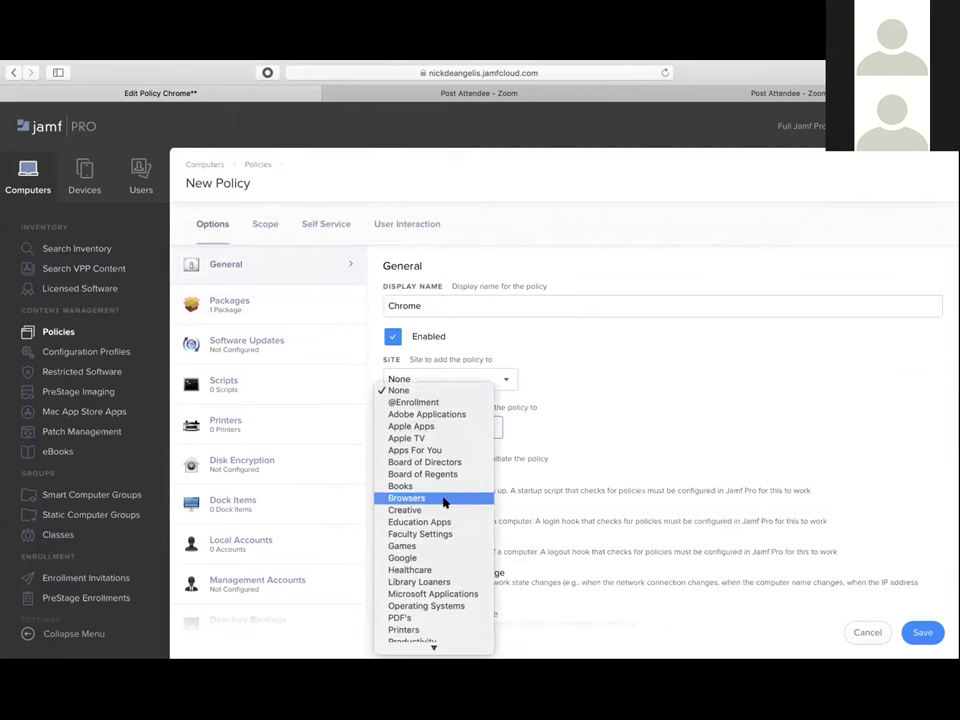
{"action": "left_click", "coordinate": [436, 495]}
{"action": "scroll", "coordinate": [581, 467], "scroll_direction": "down", "scroll_amount": 3}
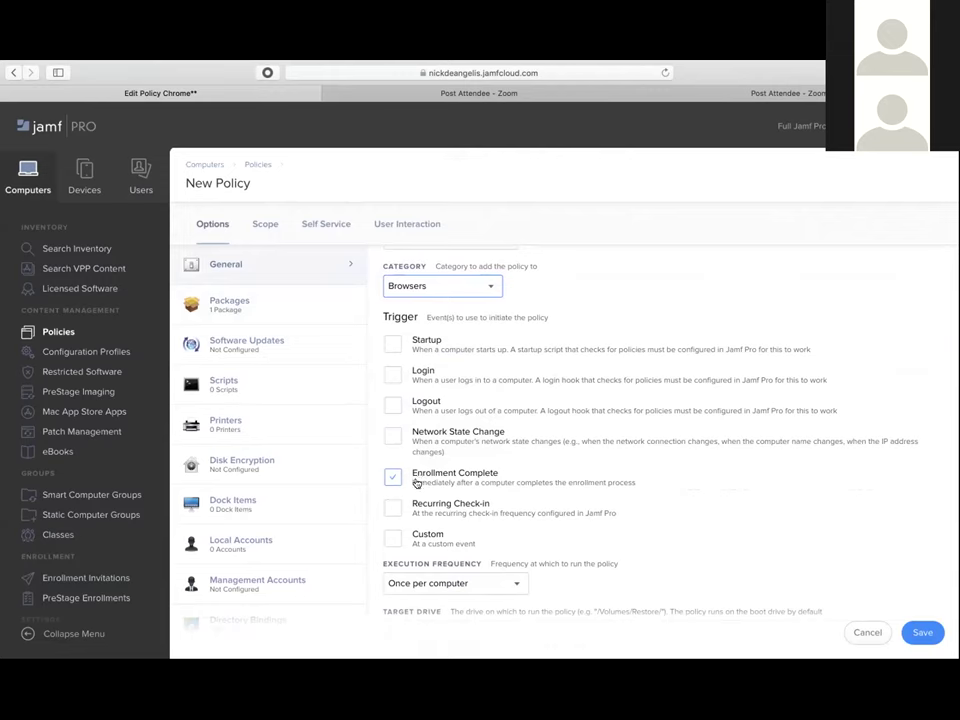
{"action": "left_click", "coordinate": [393, 508]}
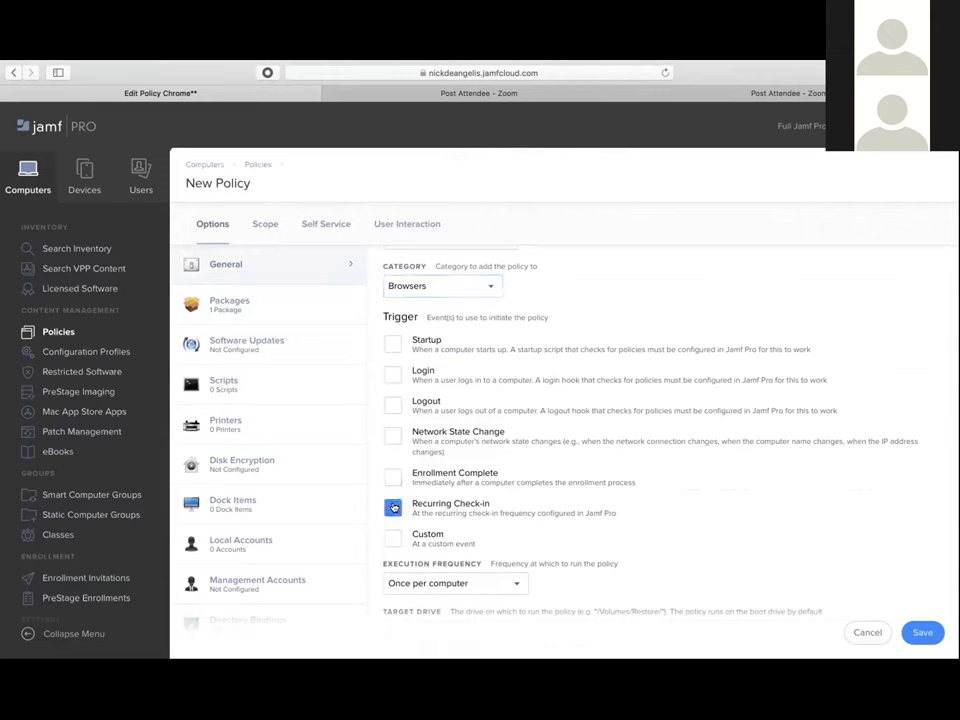
{"action": "scroll", "coordinate": [465, 422], "scroll_direction": "up", "scroll_amount": 3}
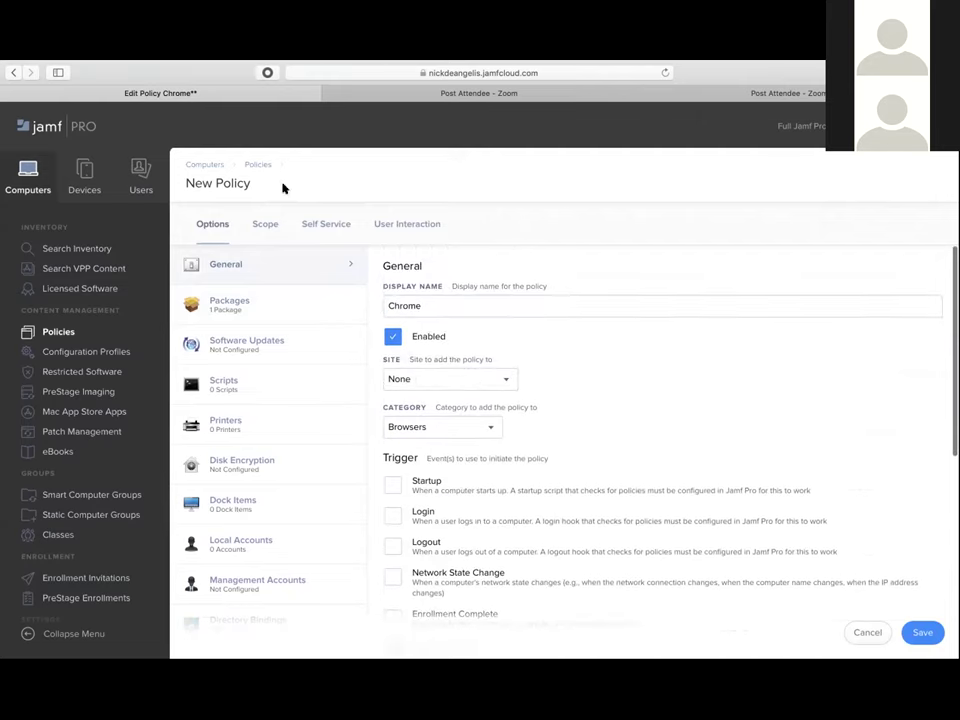
Step: Set the Chrome policy's scope to All Computers and All Users
{"action": "left_click", "coordinate": [258, 223]}
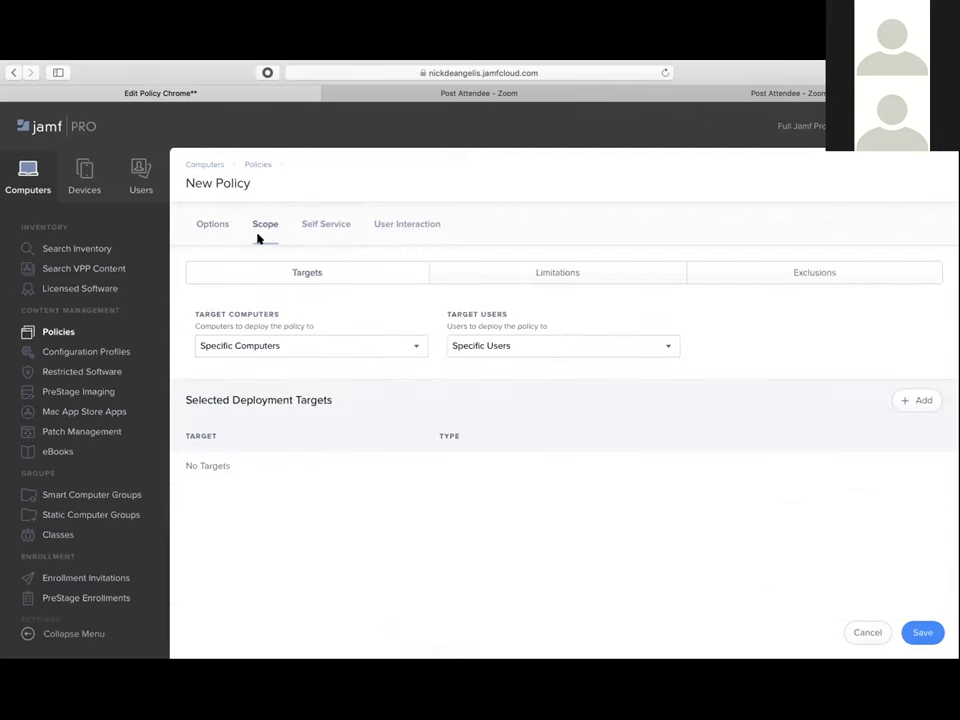
{"action": "left_click", "coordinate": [267, 350]}
{"action": "left_click", "coordinate": [270, 334]}
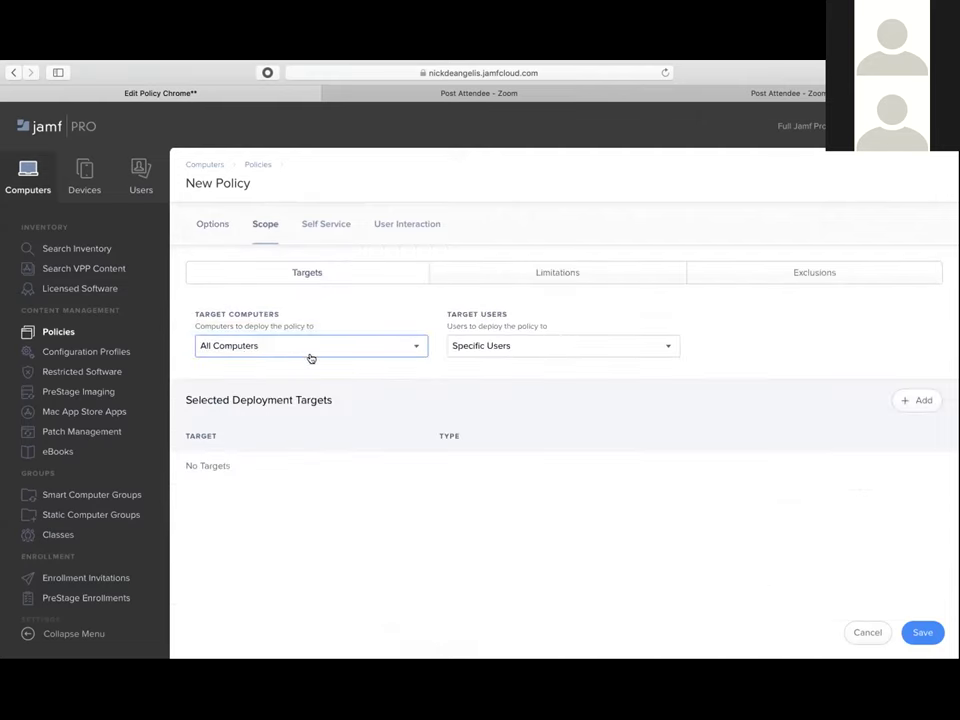
{"action": "left_click", "coordinate": [505, 350]}
{"action": "left_click", "coordinate": [500, 335]}
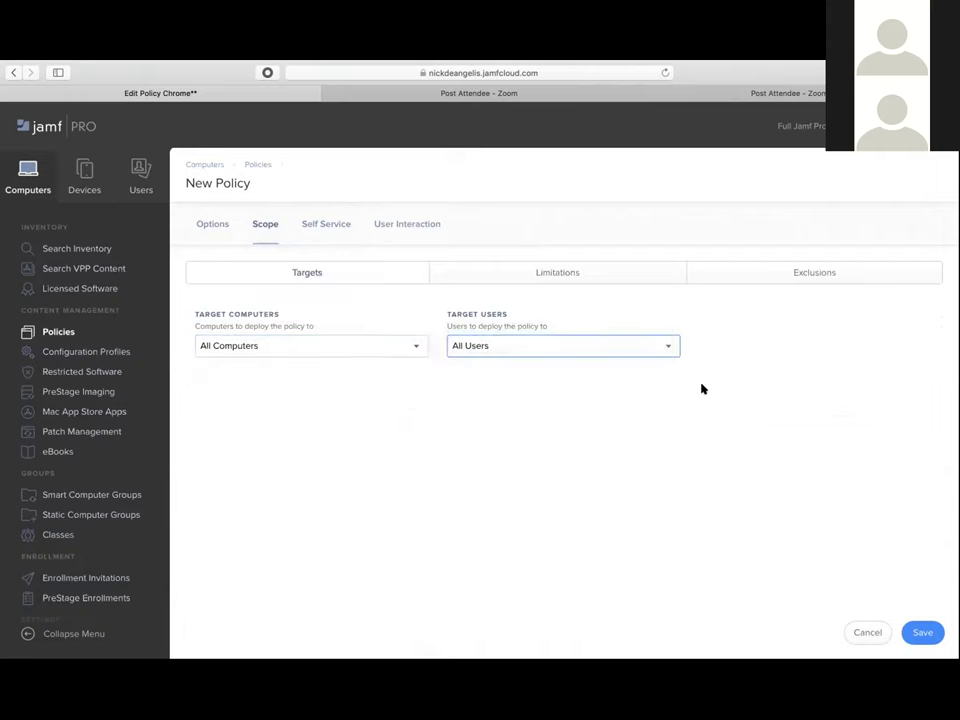
Step: Change the scope to Specific Computers and Specific Users, and add the Not On MacOS 10.12 computer group as a deployment target
{"action": "left_click", "coordinate": [343, 345]}
{"action": "left_click", "coordinate": [338, 358]}
{"action": "left_click", "coordinate": [489, 345]}
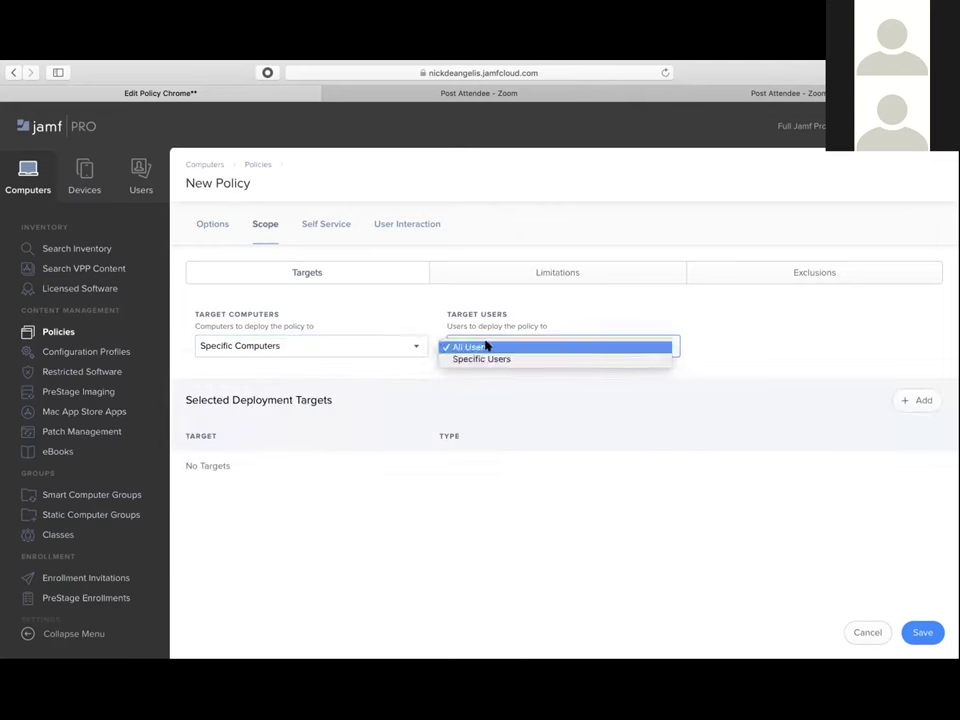
{"action": "left_click", "coordinate": [491, 359]}
{"action": "left_click", "coordinate": [912, 403]}
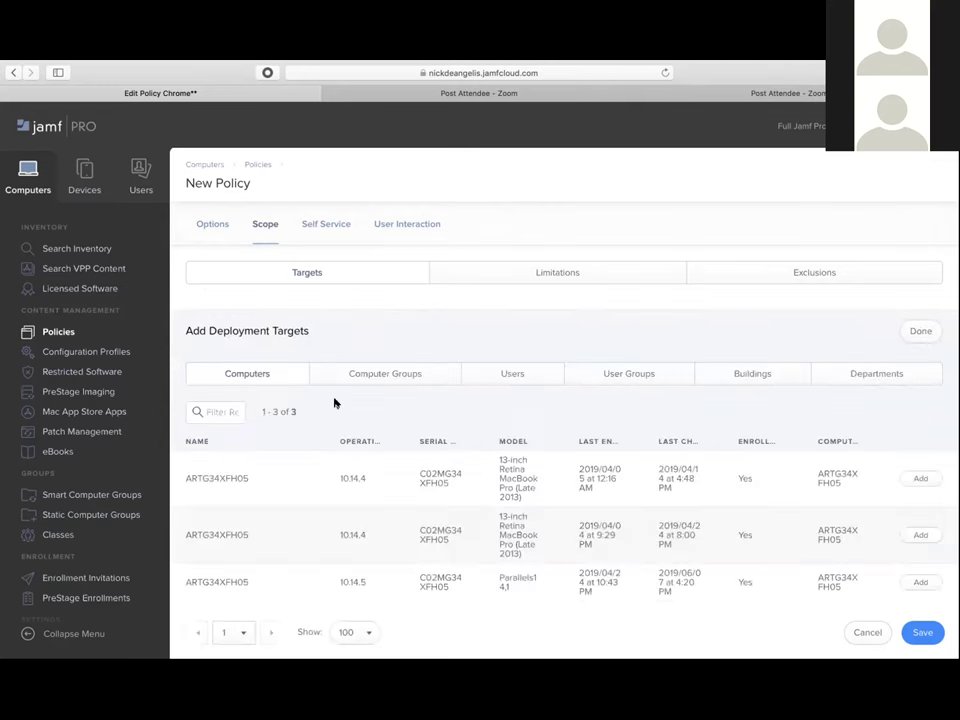
{"action": "left_click", "coordinate": [366, 373]}
{"action": "scroll", "coordinate": [323, 491], "scroll_direction": "down", "scroll_amount": 5}
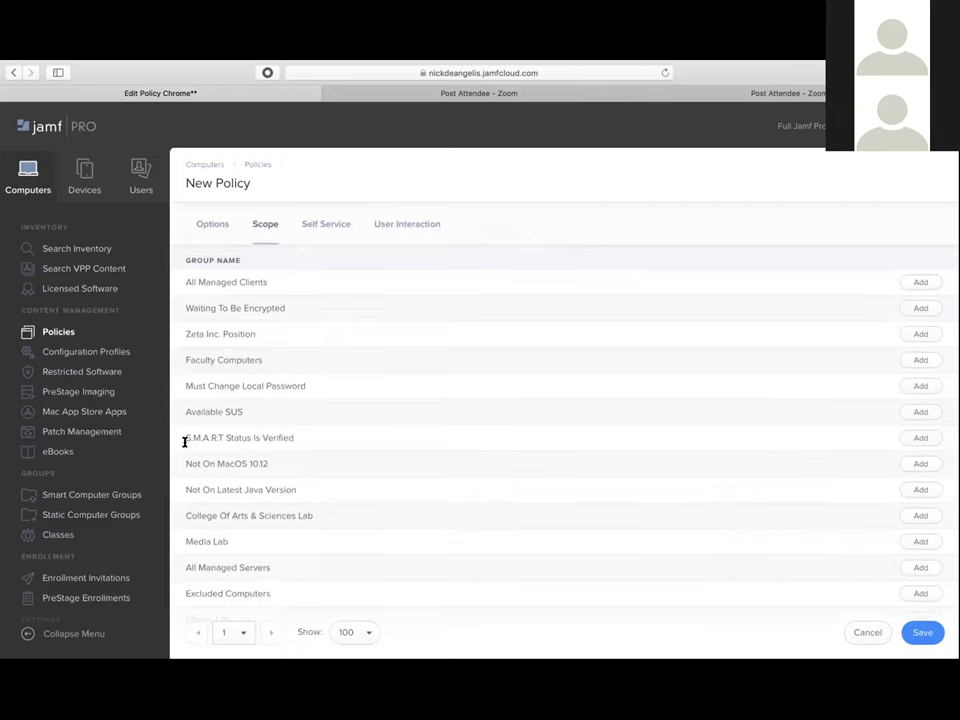
{"action": "left_click_drag", "start_coordinate": [184, 462], "coordinate": [302, 463]}
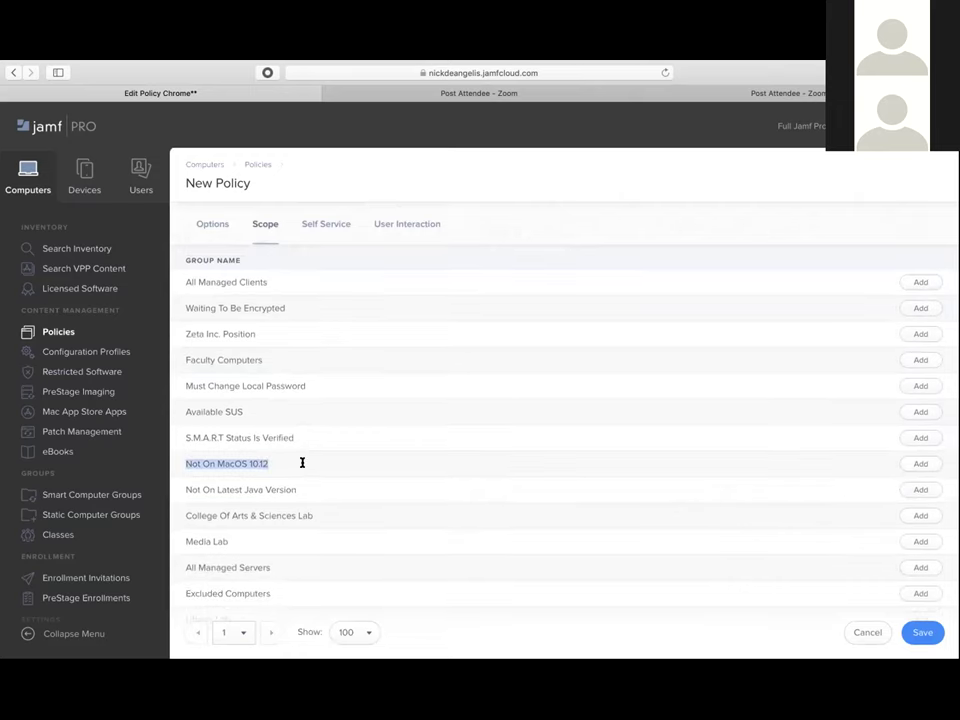
{"action": "left_click", "coordinate": [910, 468]}
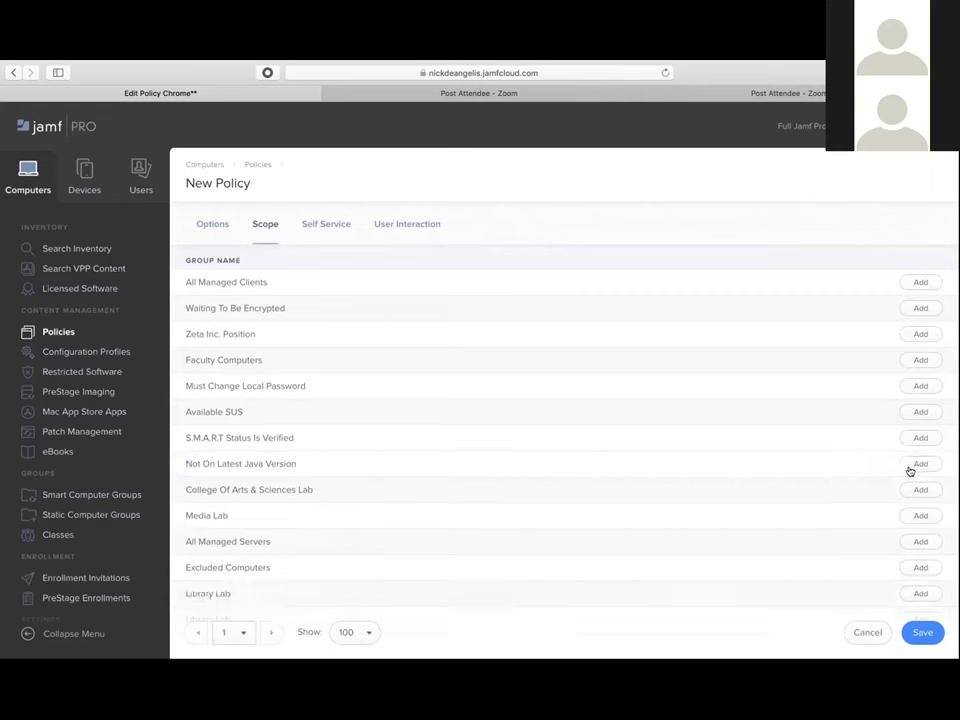
Step: Review the Chrome policy's trigger and execution frequency options, and discard the new policy without saving
{"action": "left_click", "coordinate": [212, 226]}
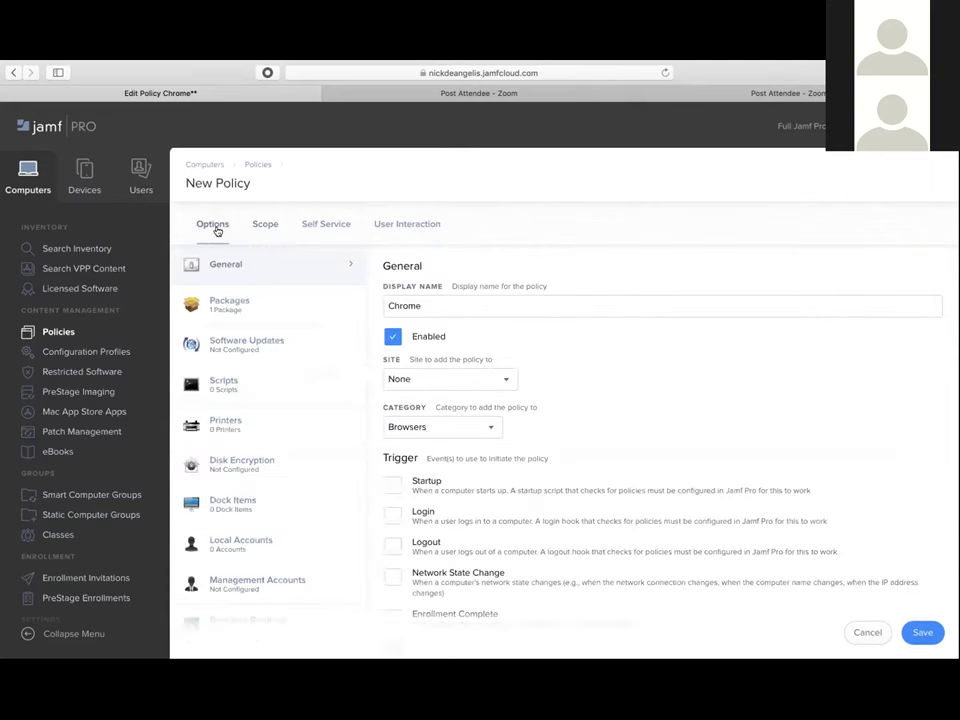
{"action": "scroll", "coordinate": [549, 407], "scroll_direction": "down", "scroll_amount": 3}
{"action": "scroll", "coordinate": [549, 407], "scroll_direction": "down", "scroll_amount": 1}
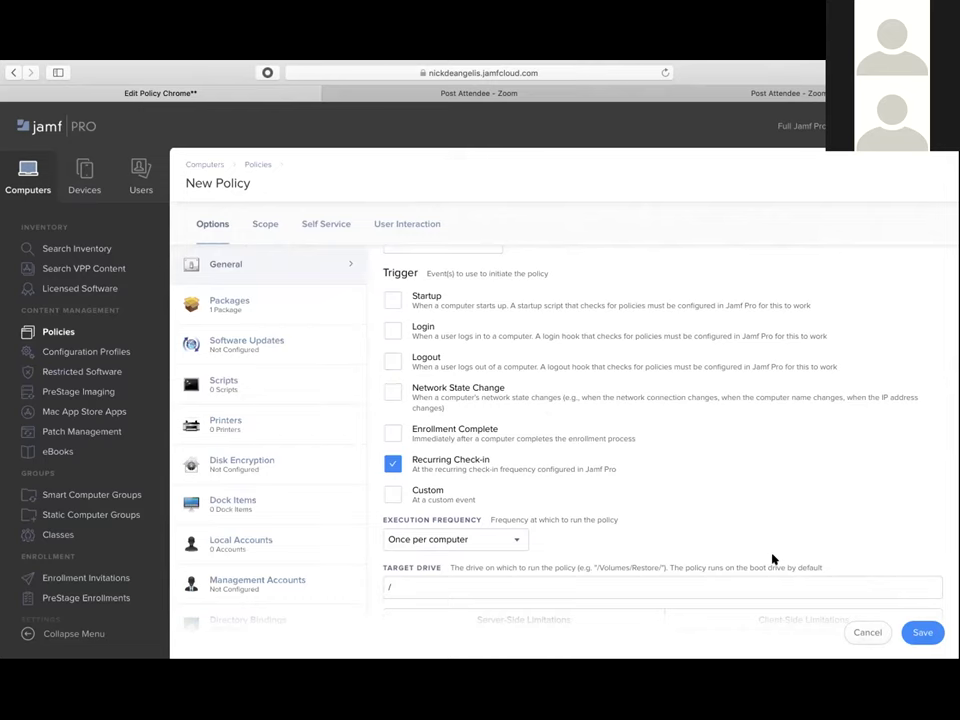
{"action": "left_click", "coordinate": [864, 634]}
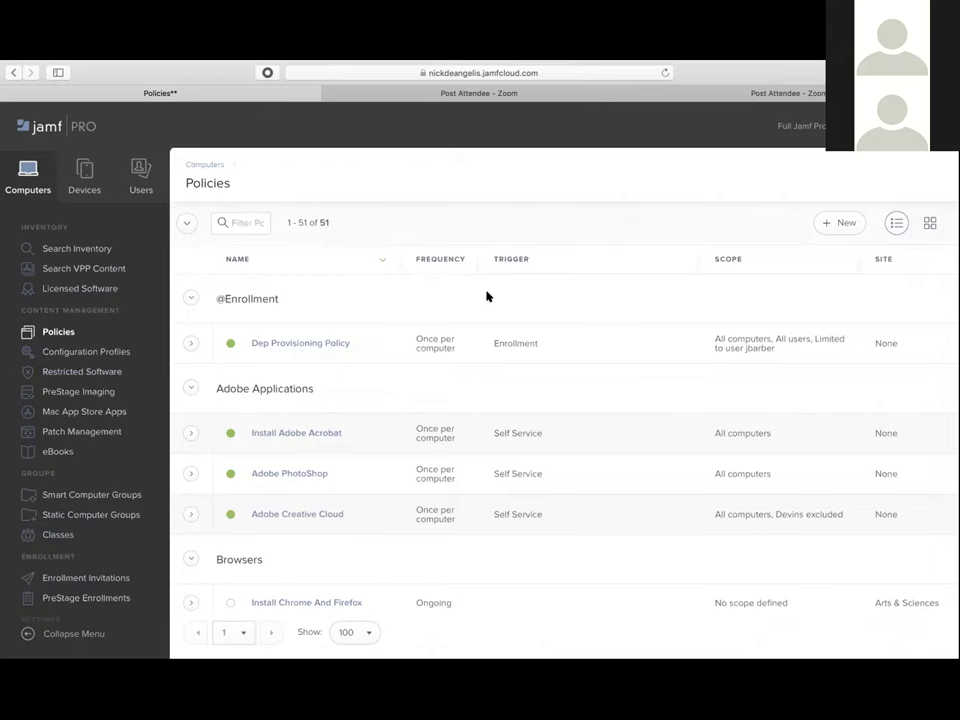
Step: Look through the Jamf Pro settings and review the Cloud Distribution Point configuration under Server Infrastructure
{"action": "left_click", "coordinate": [942, 126]}
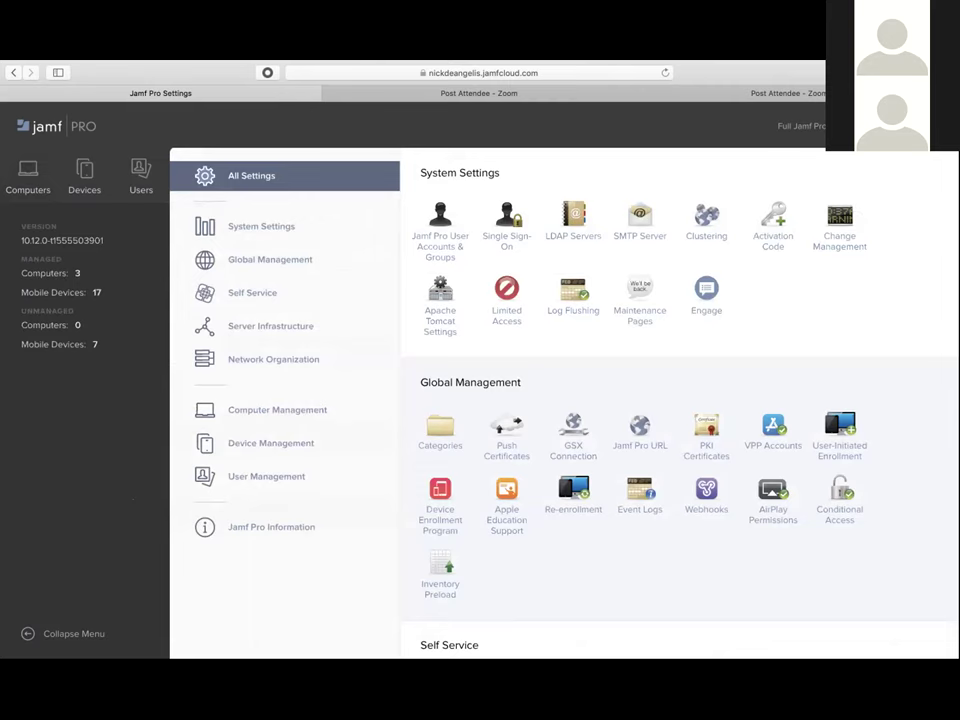
{"action": "scroll", "coordinate": [825, 317], "scroll_direction": "down", "scroll_amount": 5}
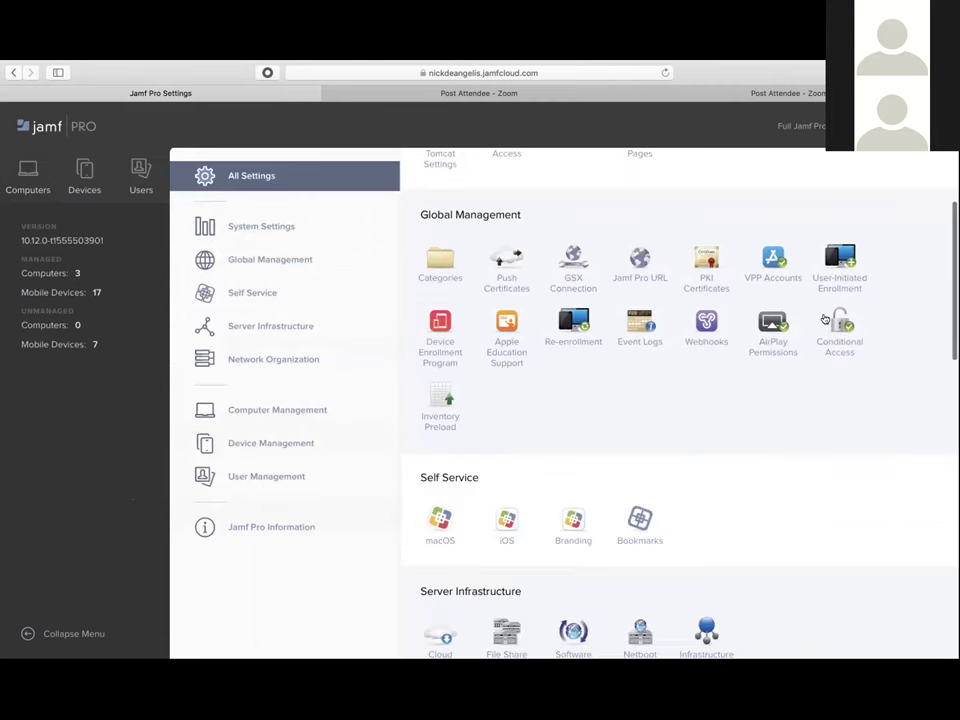
{"action": "scroll", "coordinate": [825, 318], "scroll_direction": "up", "scroll_amount": 3}
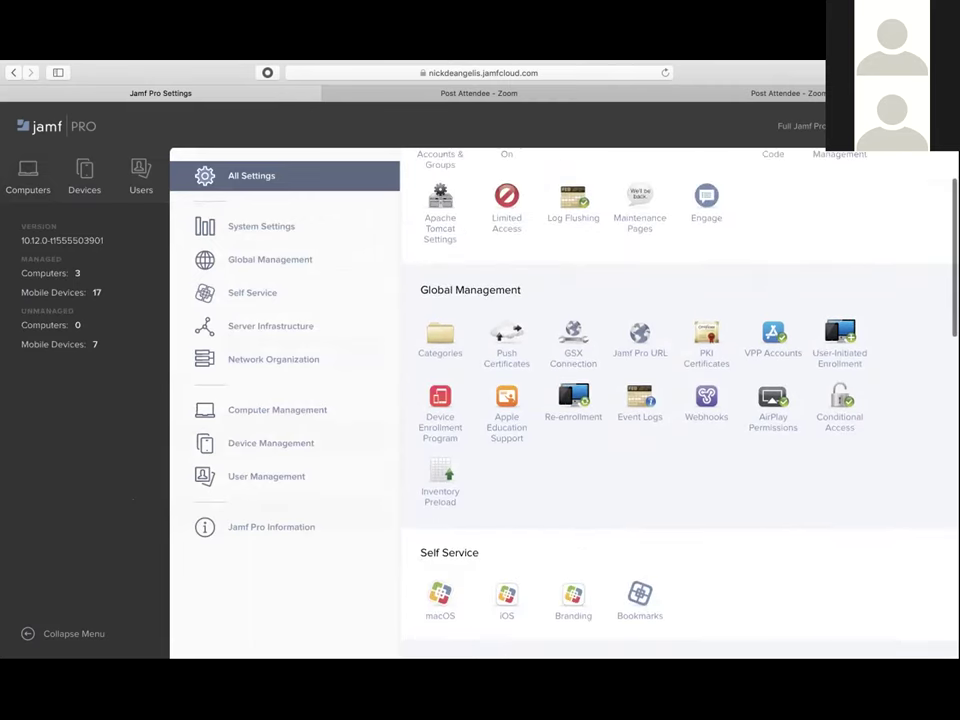
{"action": "scroll", "coordinate": [838, 298], "scroll_direction": "down", "scroll_amount": 10}
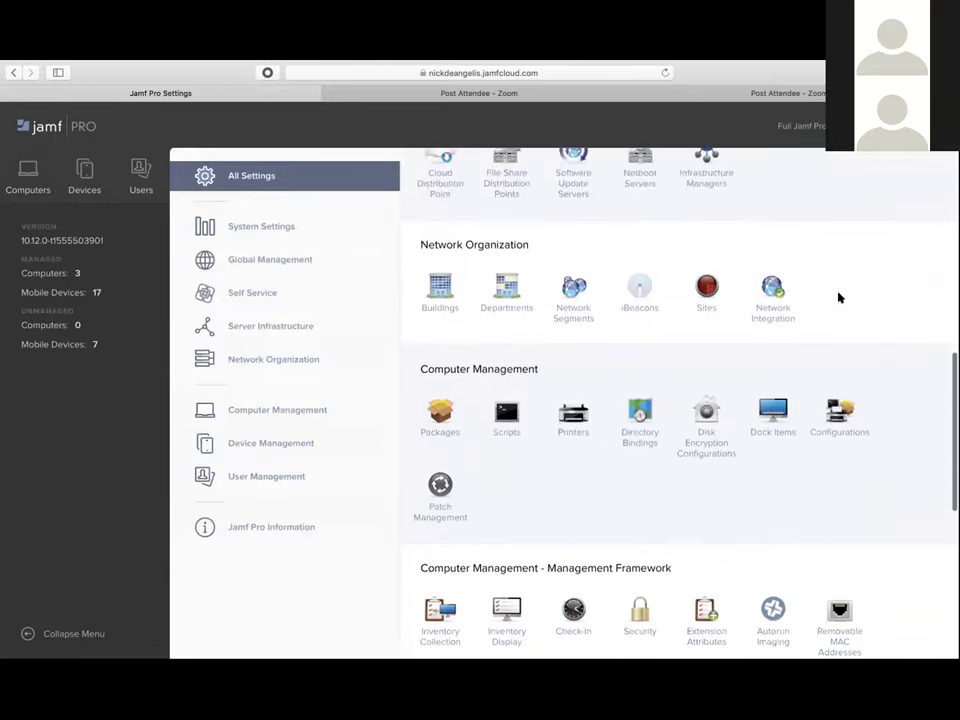
{"action": "scroll", "coordinate": [789, 366], "scroll_direction": "down", "scroll_amount": 5}
{"action": "scroll", "coordinate": [789, 366], "scroll_direction": "up", "scroll_amount": 9}
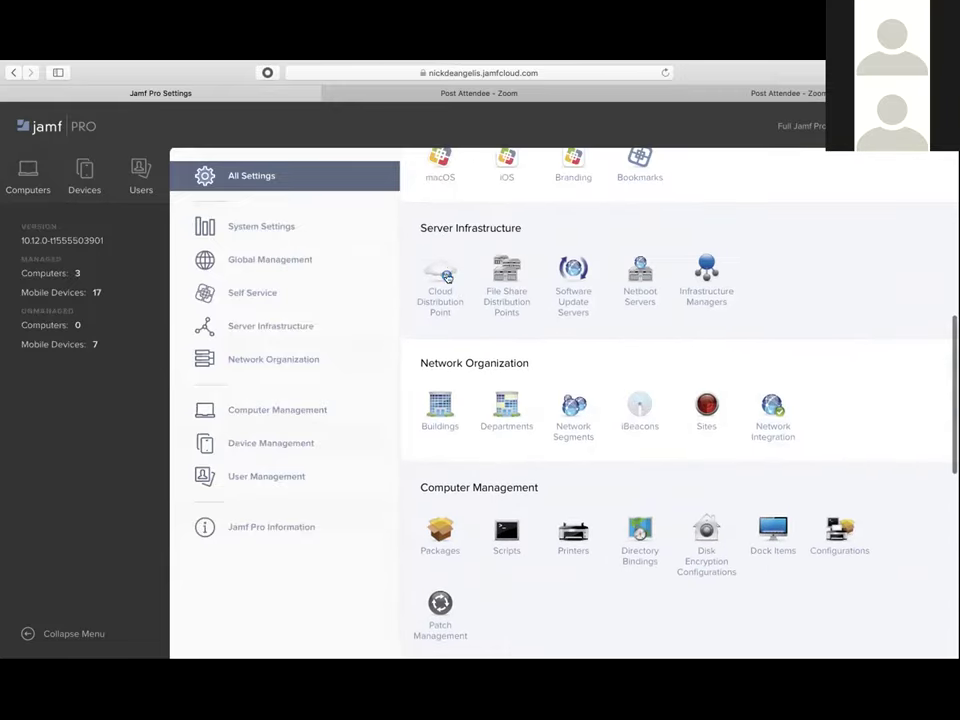
{"action": "left_click", "coordinate": [441, 289]}
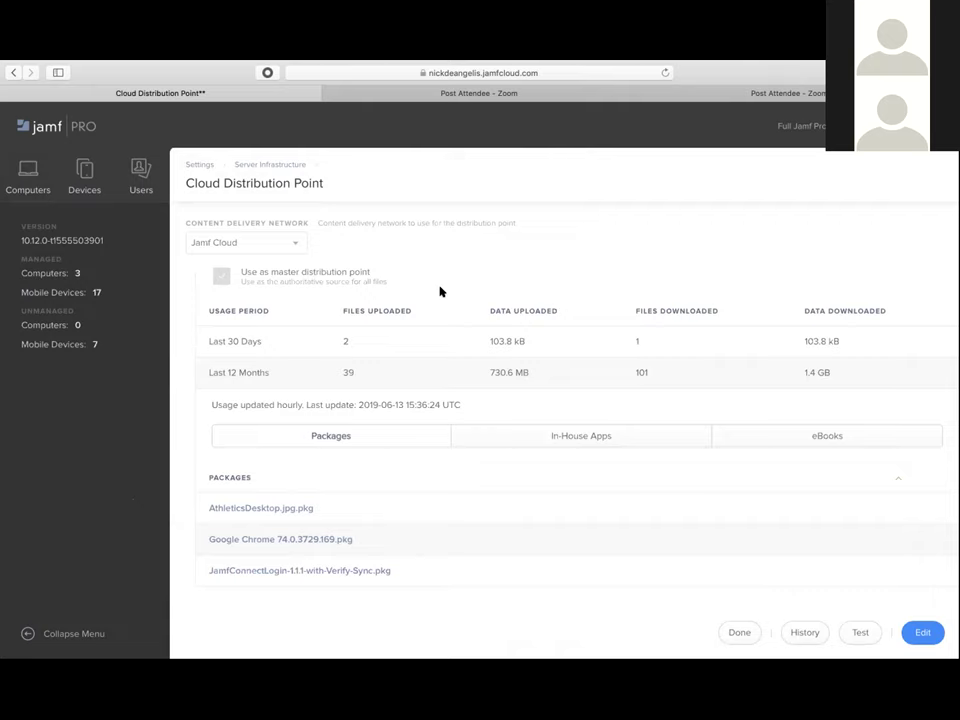
{"action": "left_click", "coordinate": [737, 632]}
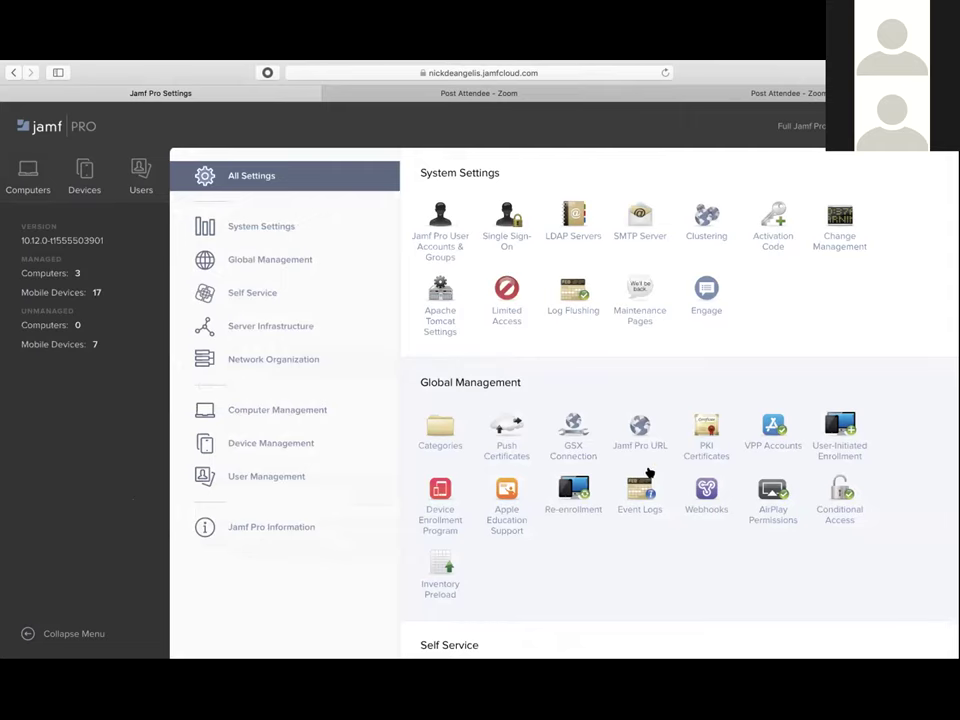
Step: Start a new file share distribution point and review its master and failover distribution point options
{"action": "scroll", "coordinate": [647, 471], "scroll_direction": "down", "scroll_amount": 5}
{"action": "scroll", "coordinate": [648, 470], "scroll_direction": "down", "scroll_amount": 1}
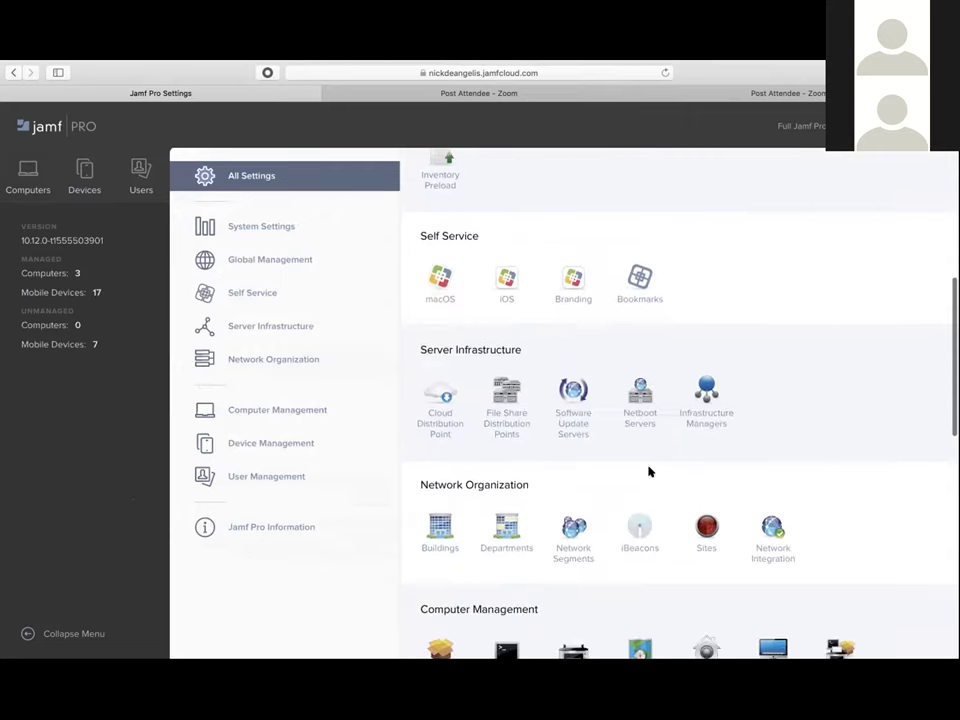
{"action": "left_click", "coordinate": [492, 402]}
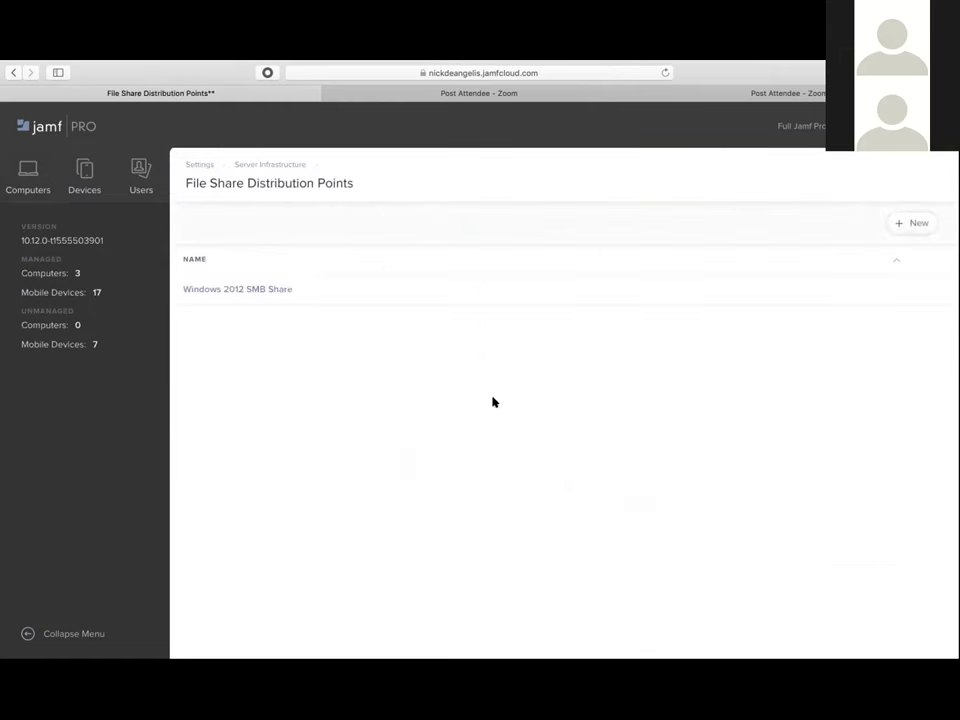
{"action": "left_click", "coordinate": [902, 227]}
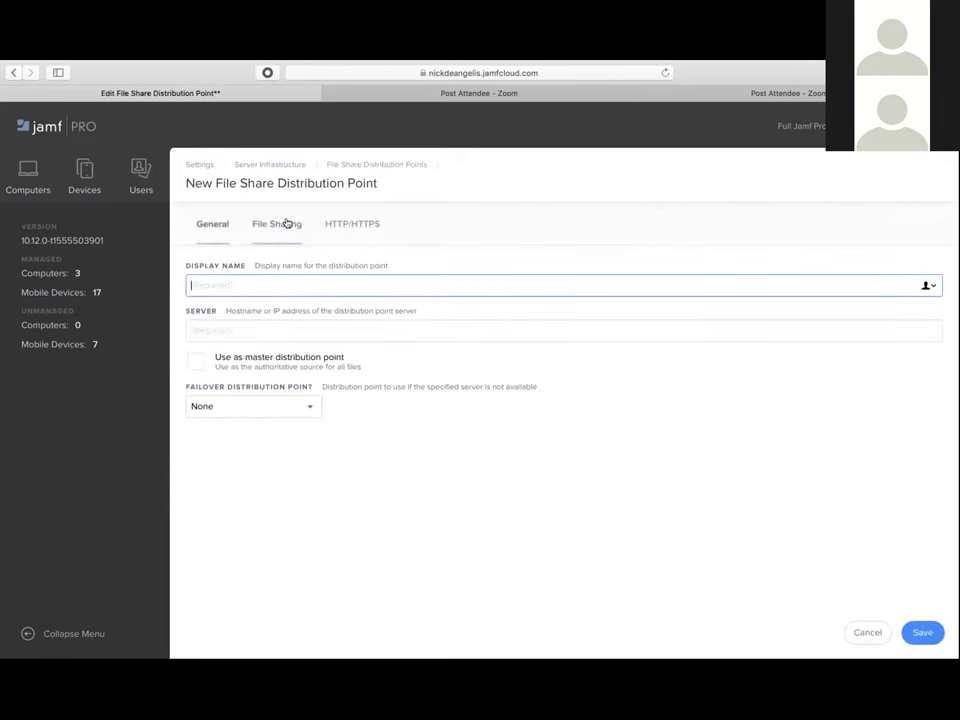
{"action": "left_click", "coordinate": [197, 361]}
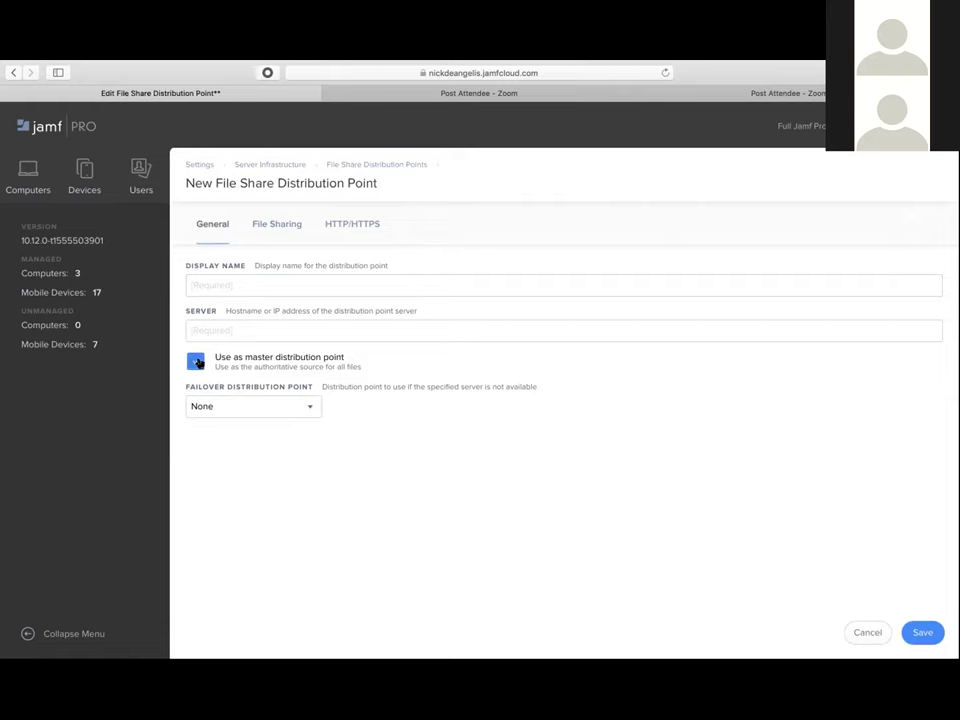
{"action": "left_click", "coordinate": [196, 361]}
{"action": "left_click", "coordinate": [248, 405]}
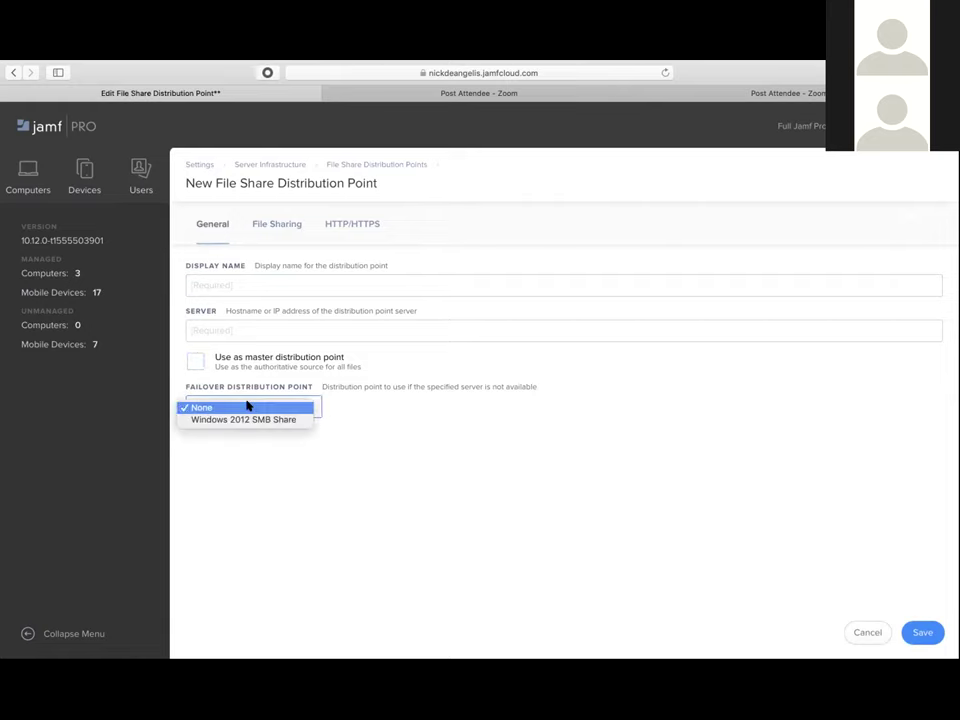
{"action": "left_click", "coordinate": [242, 465]}
Step: Review the new distribution point's file sharing and HTTP/HTTPS settings, and discard it to return to the dashboard
{"action": "left_click", "coordinate": [279, 224]}
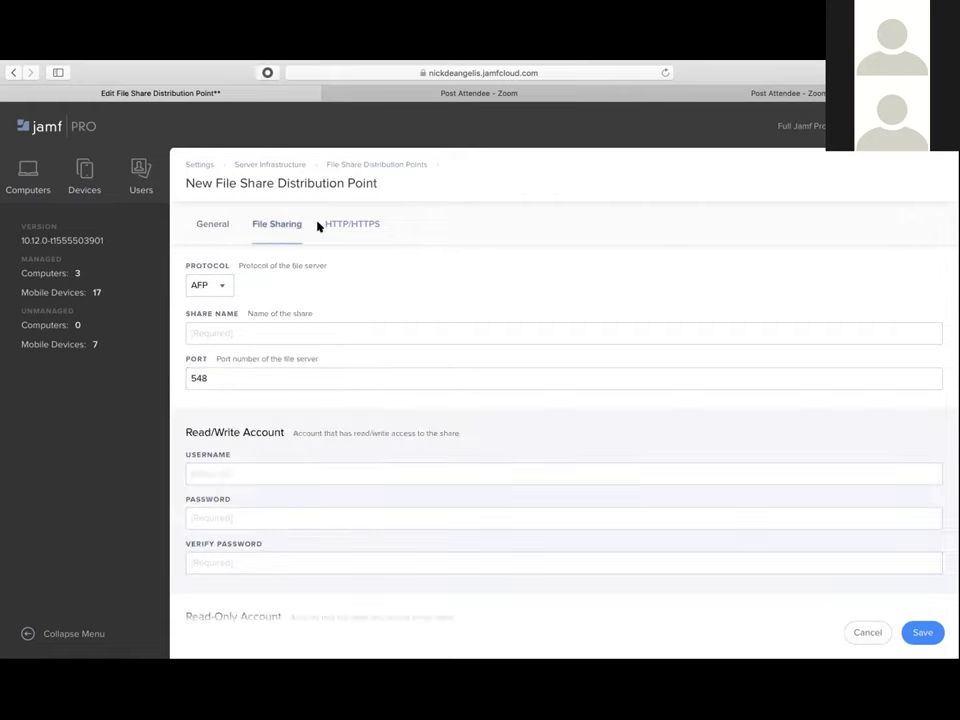
{"action": "scroll", "coordinate": [326, 364], "scroll_direction": "down", "scroll_amount": 3}
{"action": "scroll", "coordinate": [321, 380], "scroll_direction": "down", "scroll_amount": 1}
{"action": "scroll", "coordinate": [321, 379], "scroll_direction": "up", "scroll_amount": 4}
{"action": "left_click", "coordinate": [352, 224]}
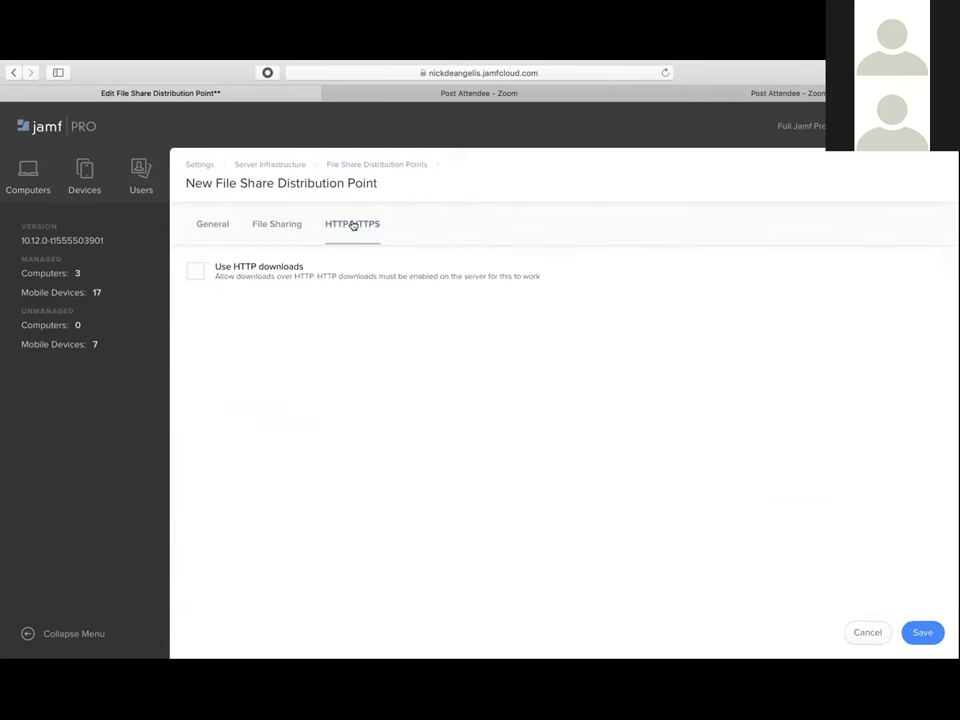
{"action": "left_click", "coordinate": [866, 634]}
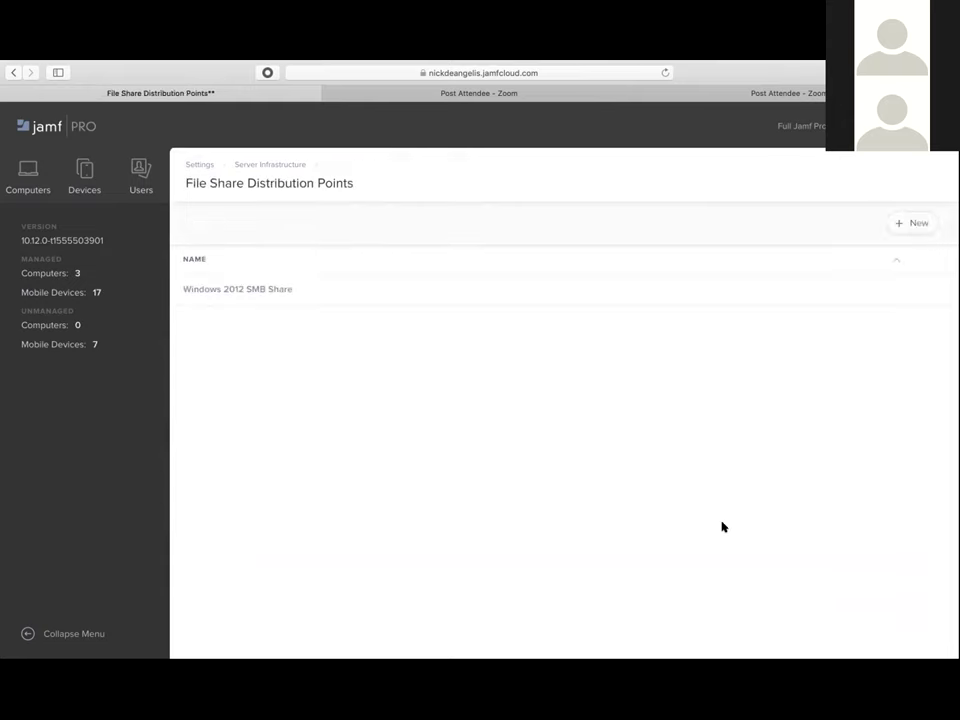
{"action": "left_click", "coordinate": [55, 127]}
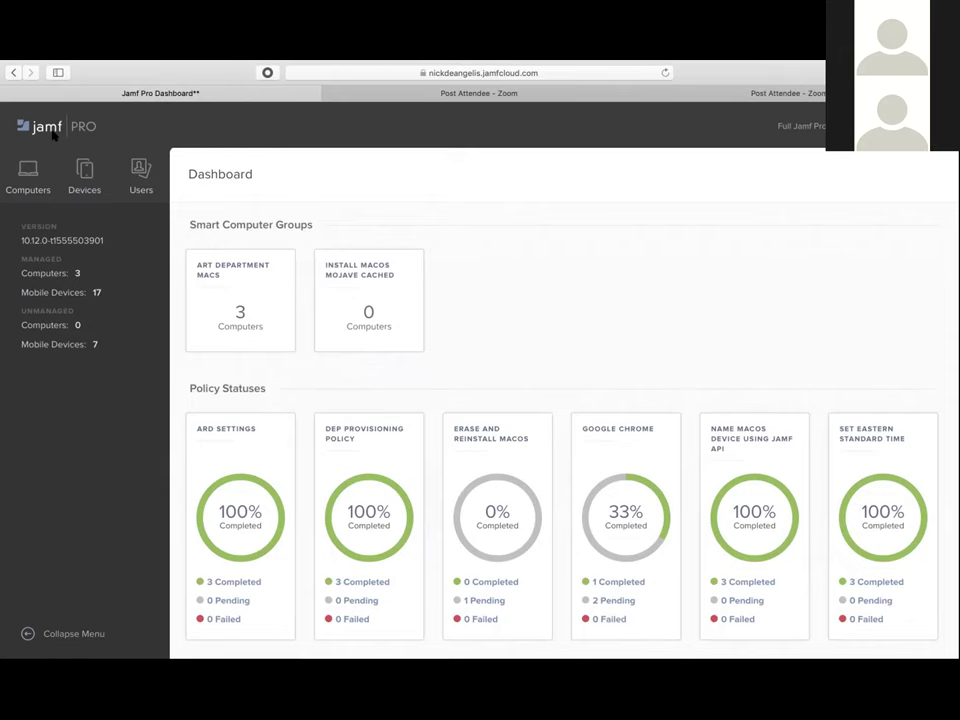
Step: Switch to the Keynote presentation and play the slideshow from the first slide, the Jamf title slide
{"action": "mouse_move", "coordinate": [58, 62]}
{"action": "mouse_move", "coordinate": [557, 70]}
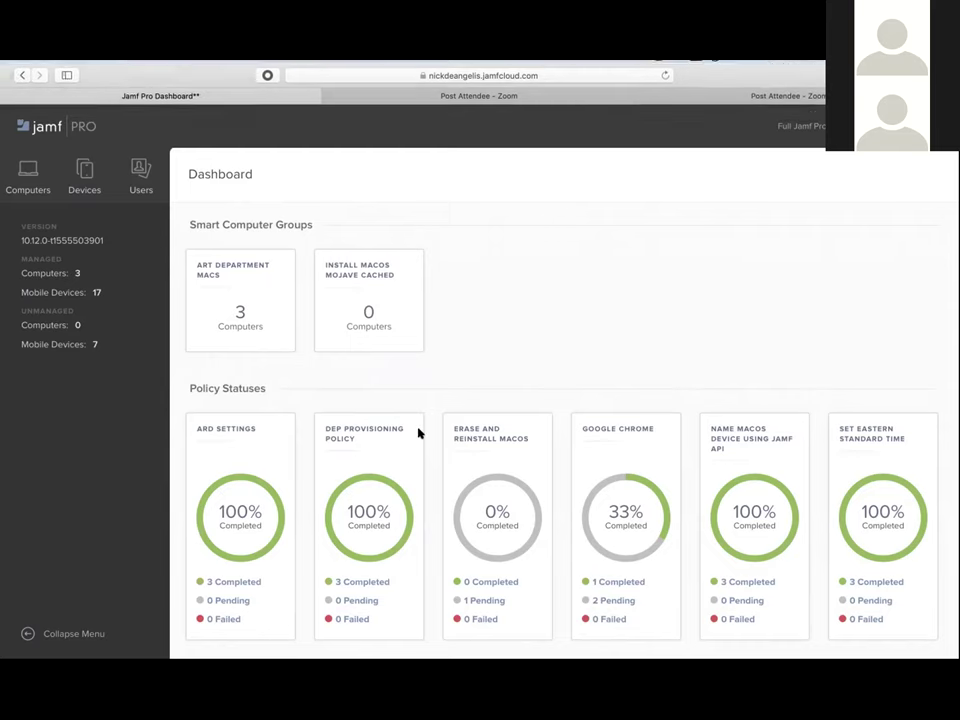
{"action": "scroll", "coordinate": [416, 436], "scroll_direction": "left", "scroll_amount": 5}
{"action": "key", "text": "ctrl+Left"}
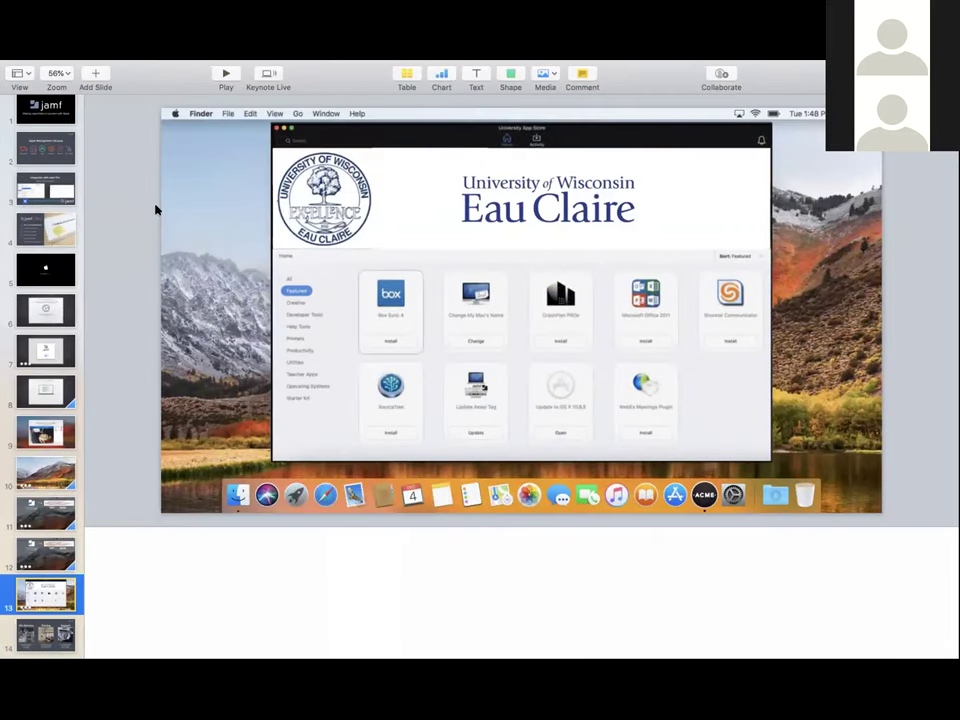
{"action": "left_click", "coordinate": [31, 98]}
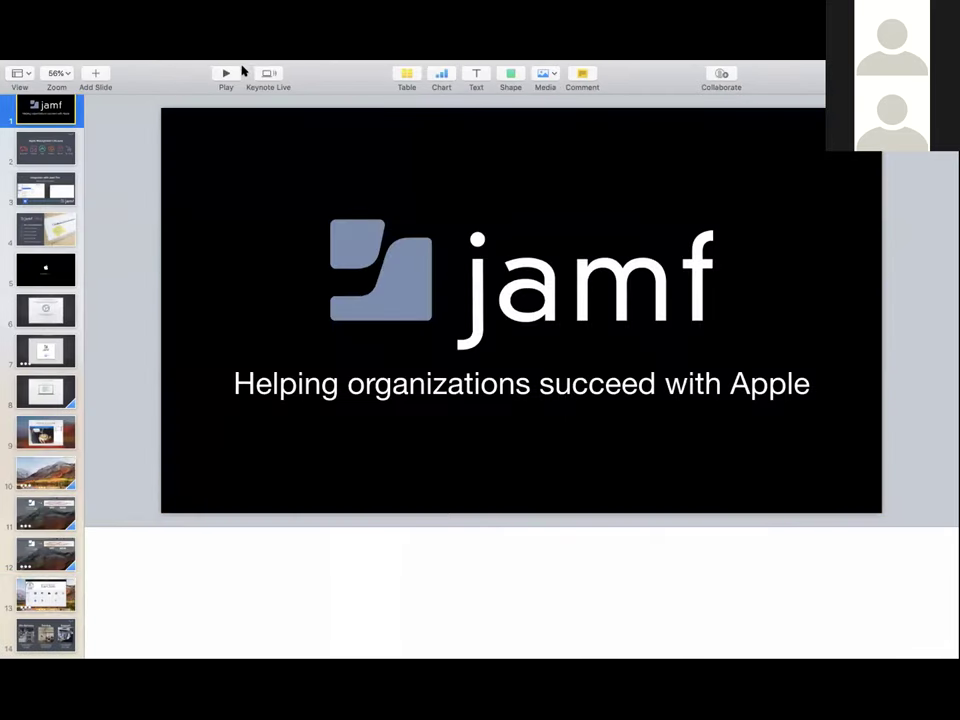
{"action": "left_click", "coordinate": [225, 73]}
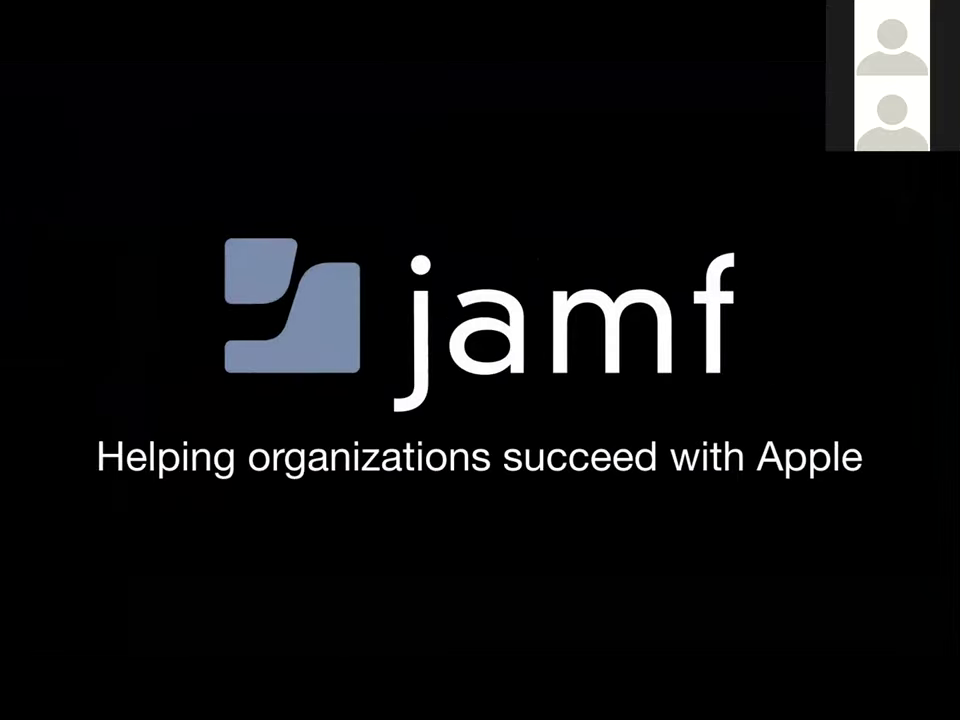